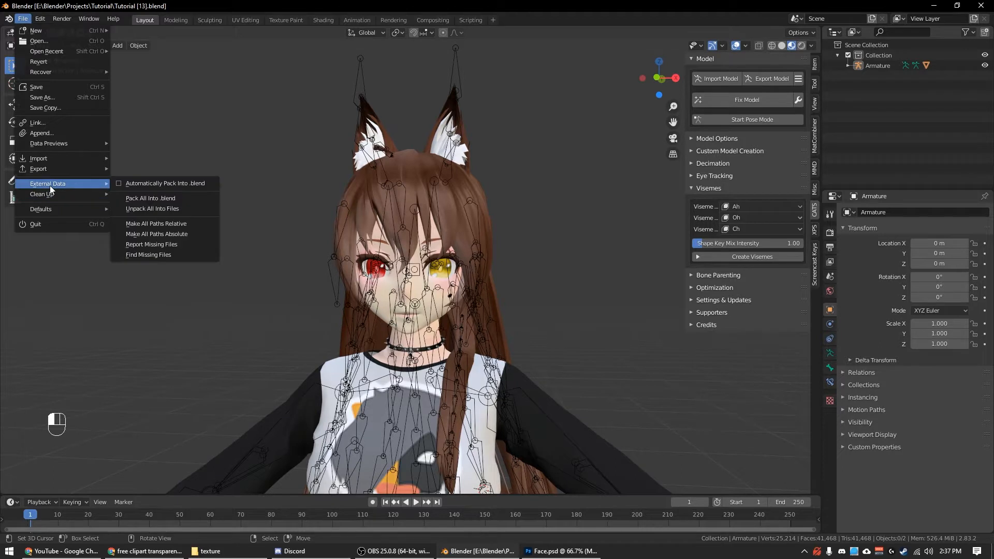
Pack all external files into the .blend, and unpack them using files in the current directory.
click(151, 199)
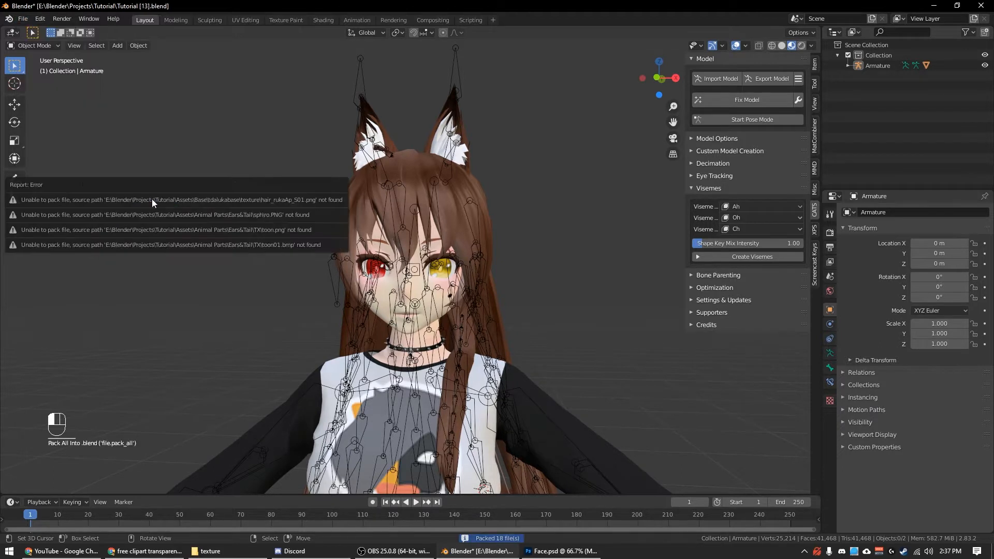
click(23, 19)
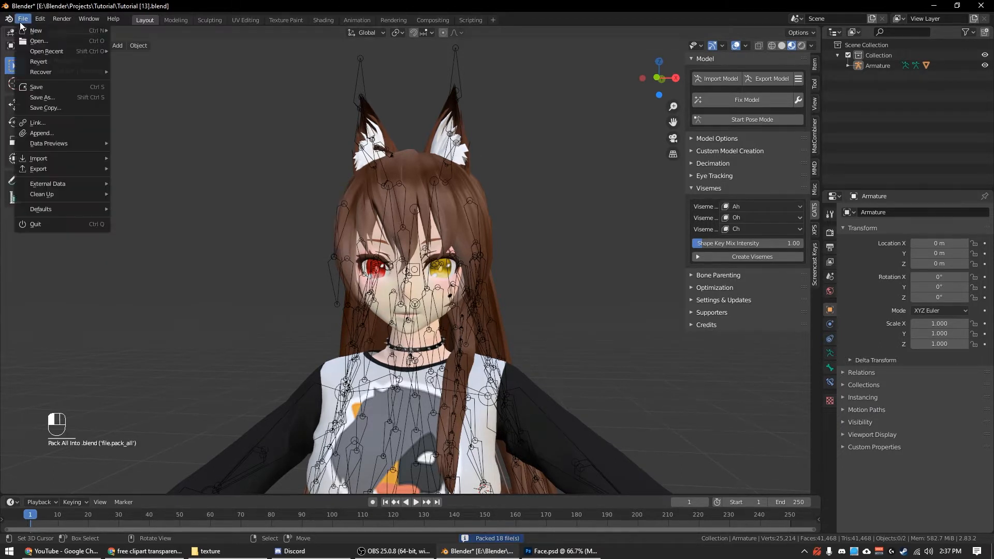
mouse_move(48, 182)
click(152, 208)
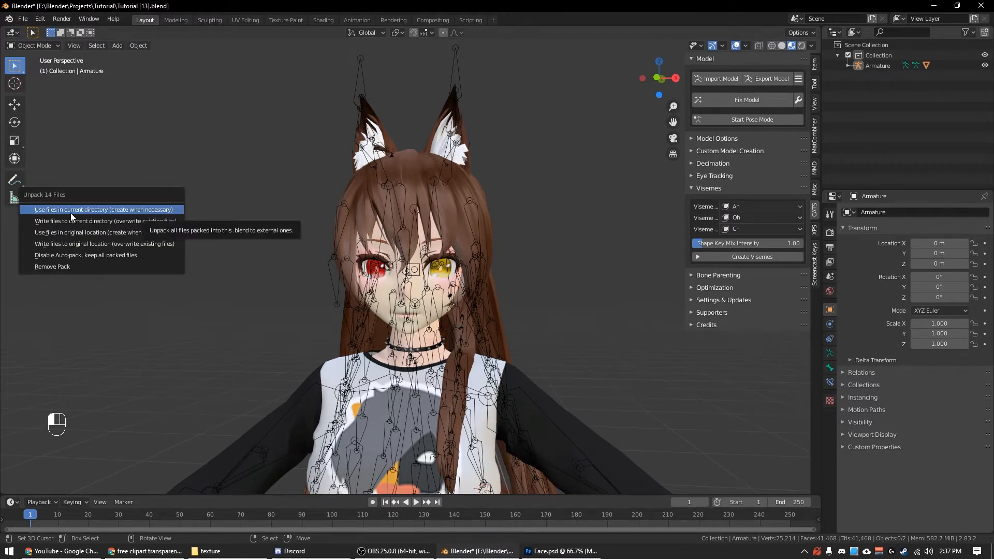
click(124, 209)
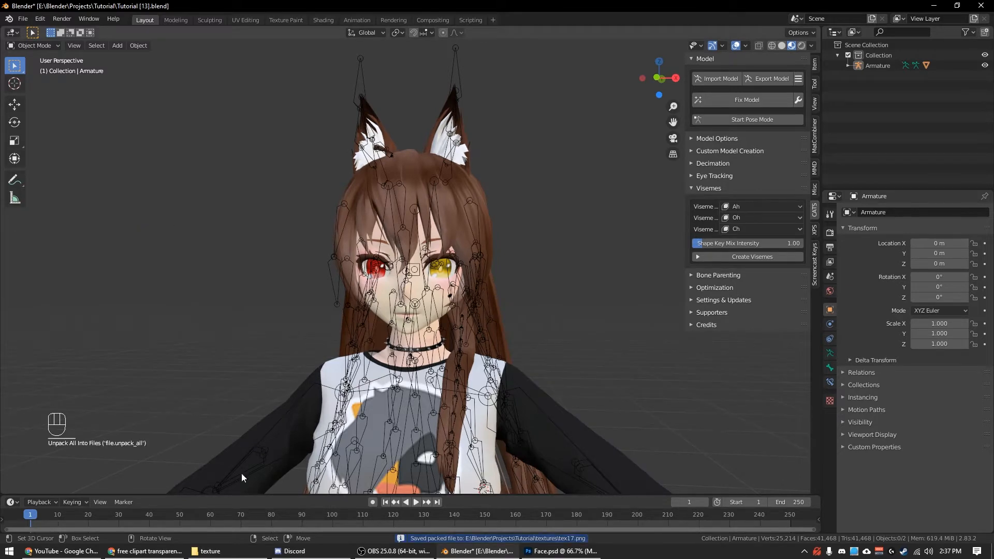
Switch to File Explorer and examine the unpacked images in the Tutorial project's textures folder.
click(233, 551)
click(423, 186)
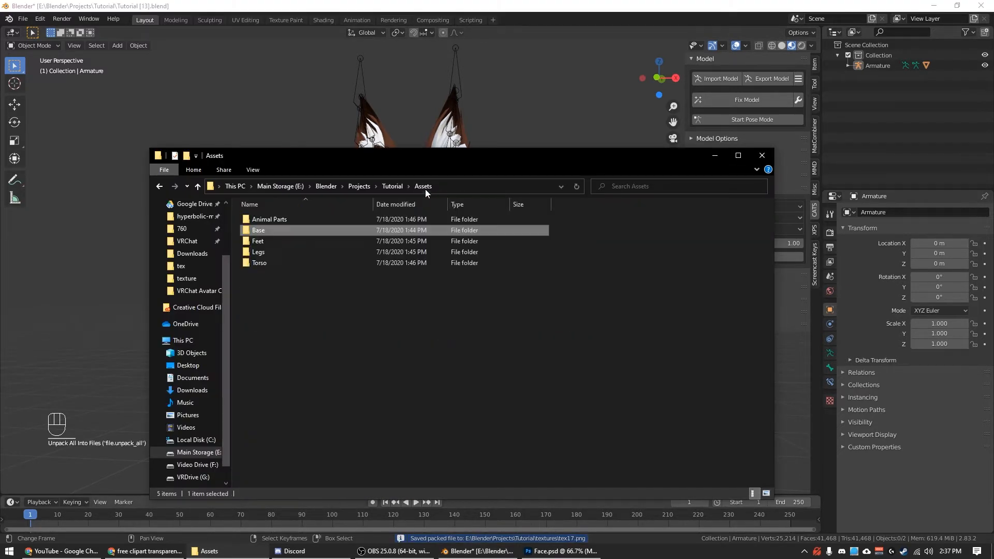
click(394, 186)
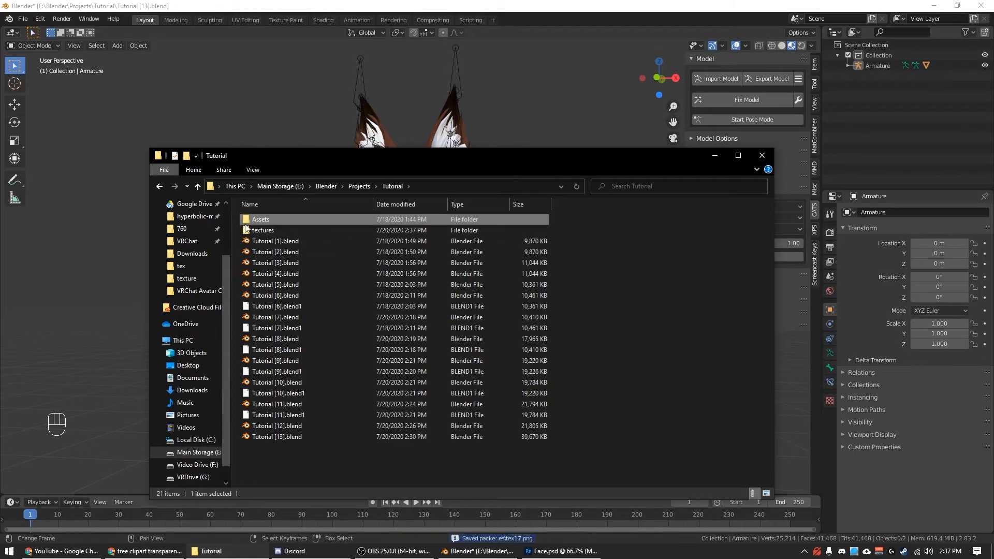
double_click(267, 228)
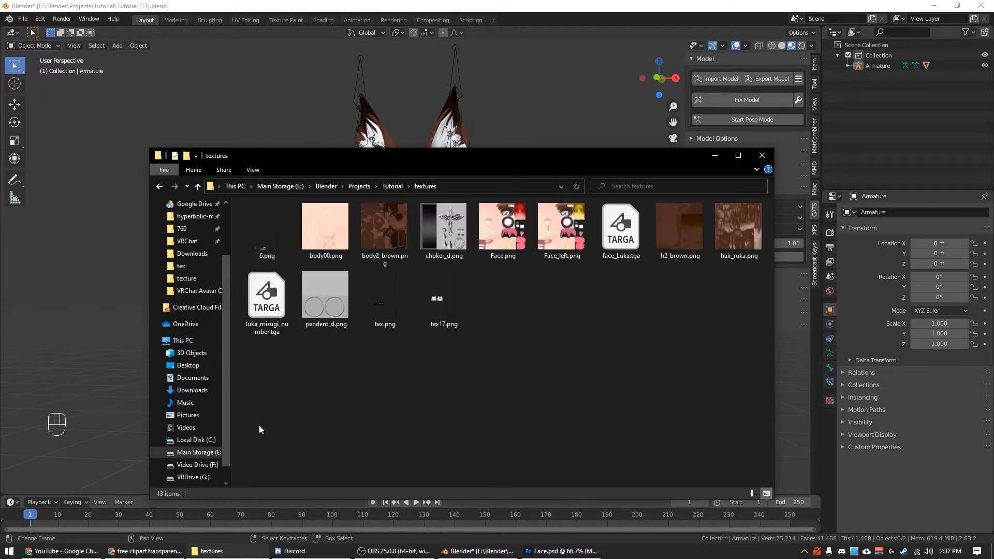
drag(234, 387, 746, 214)
drag(243, 362, 291, 373)
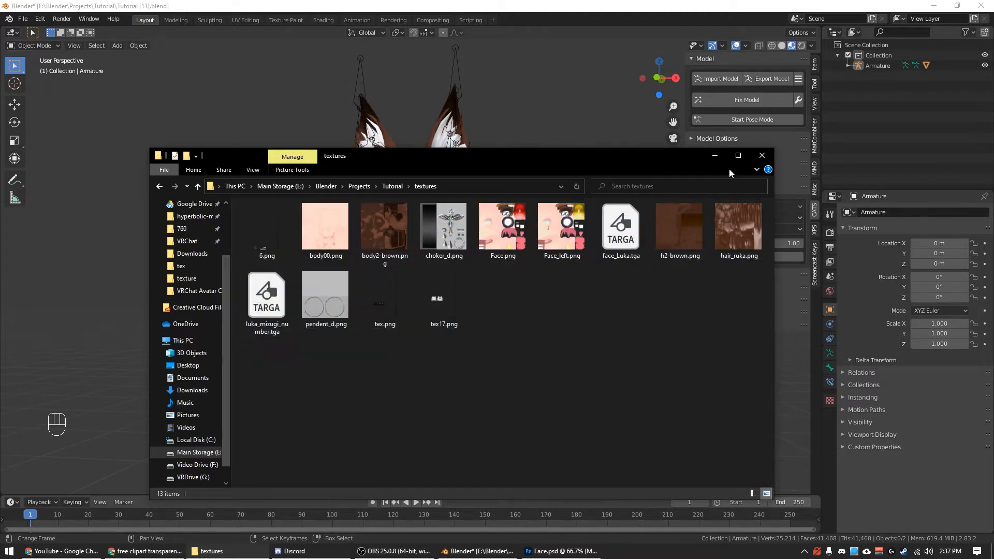
click(720, 154)
Export the model with CATS as Tutorial [13].fbx into a new folder named FBX inside the Tutorial project folder, continuing despite the optimization warning.
click(769, 79)
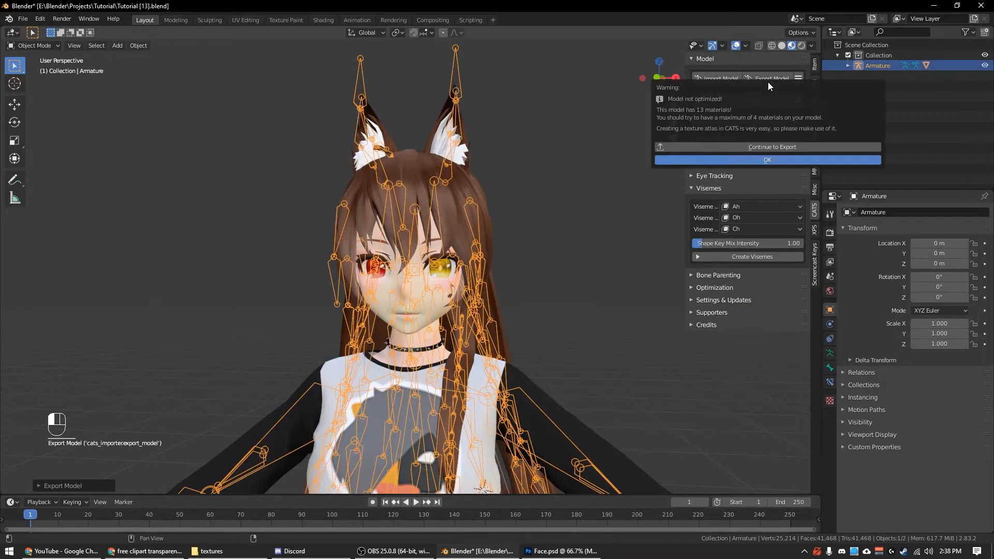
click(701, 148)
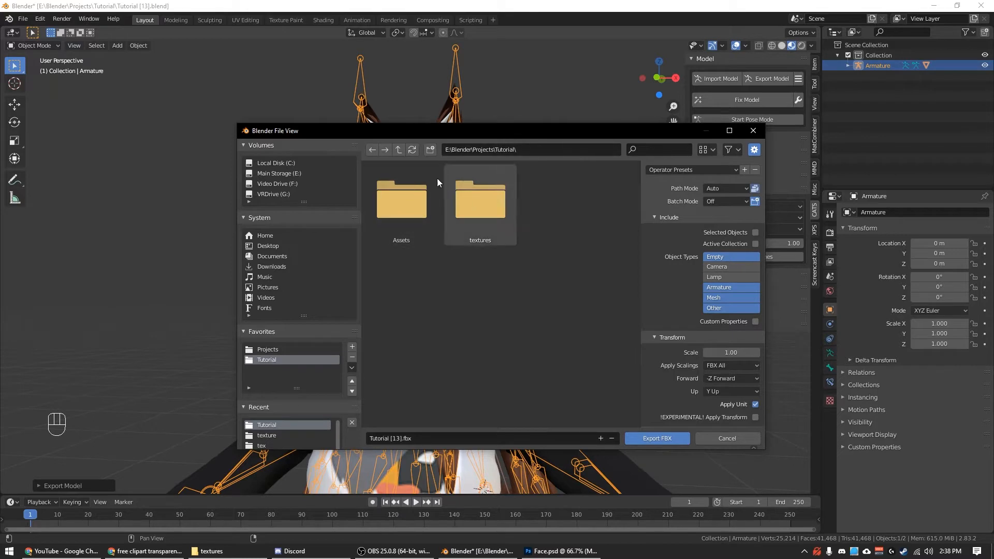
click(430, 149)
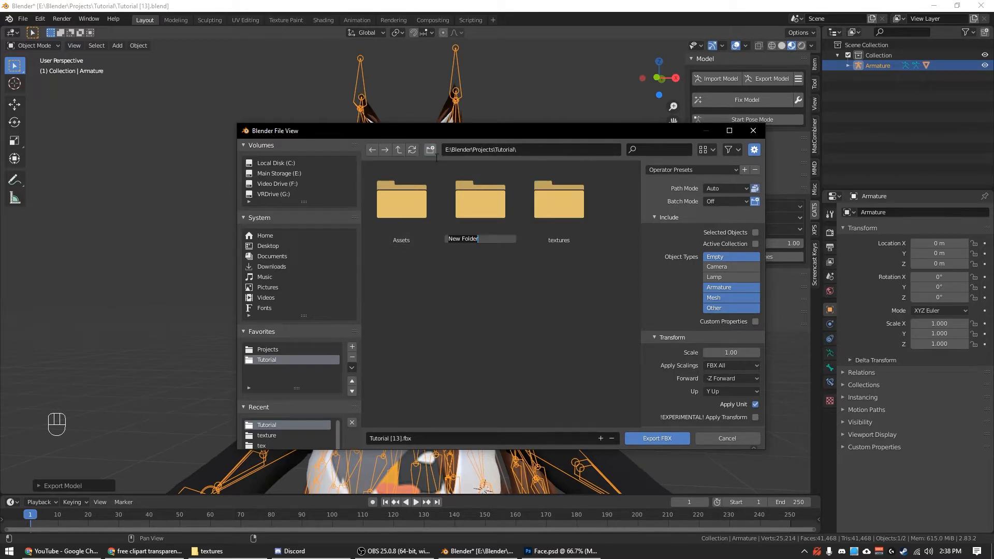
text(FBX)
key(Return)
double_click(455, 188)
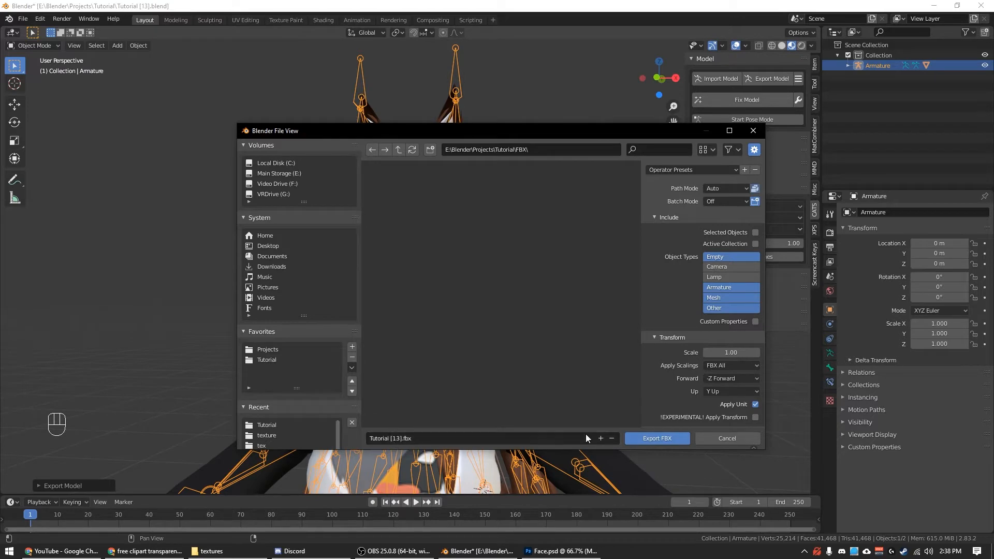
click(653, 439)
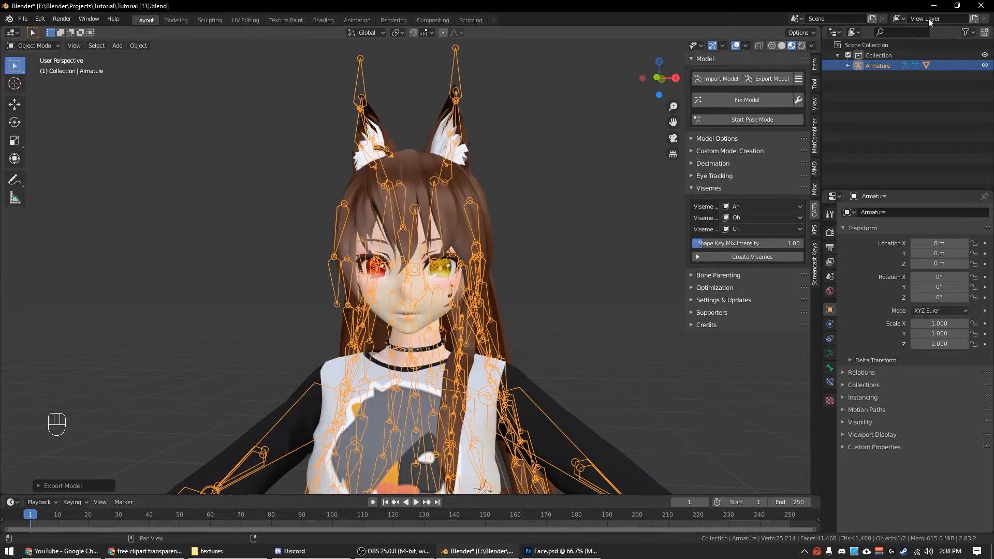
Minimize Blender and launch the Unity 2018.4.20f1 project launcher.
click(941, 7)
key(super)
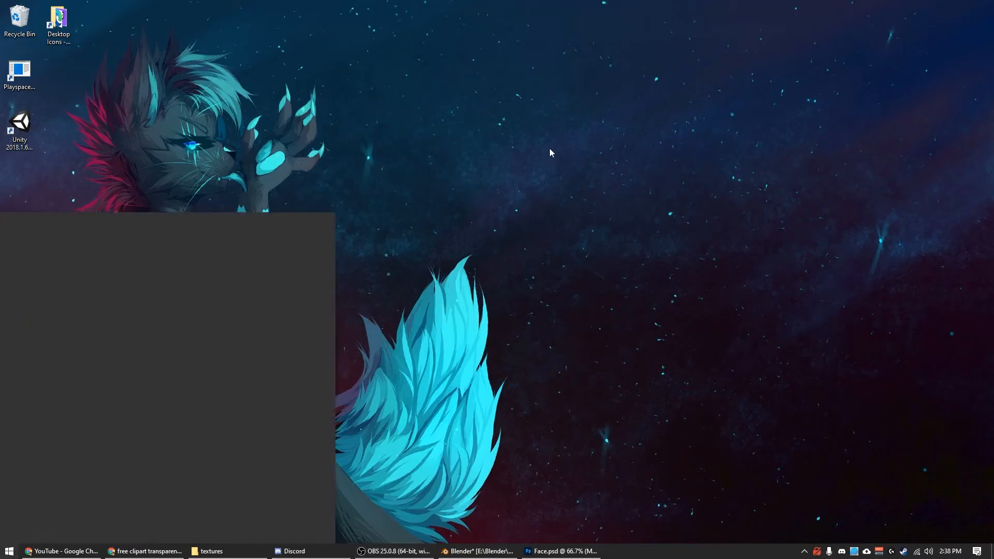
scroll(288, 357, down, 3)
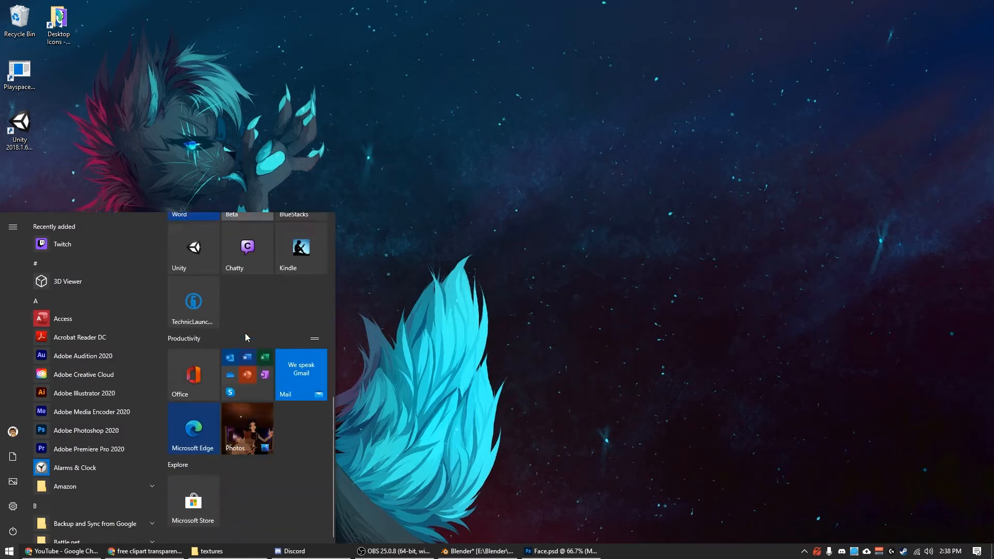
scroll(245, 333, up, 2)
key(Escape)
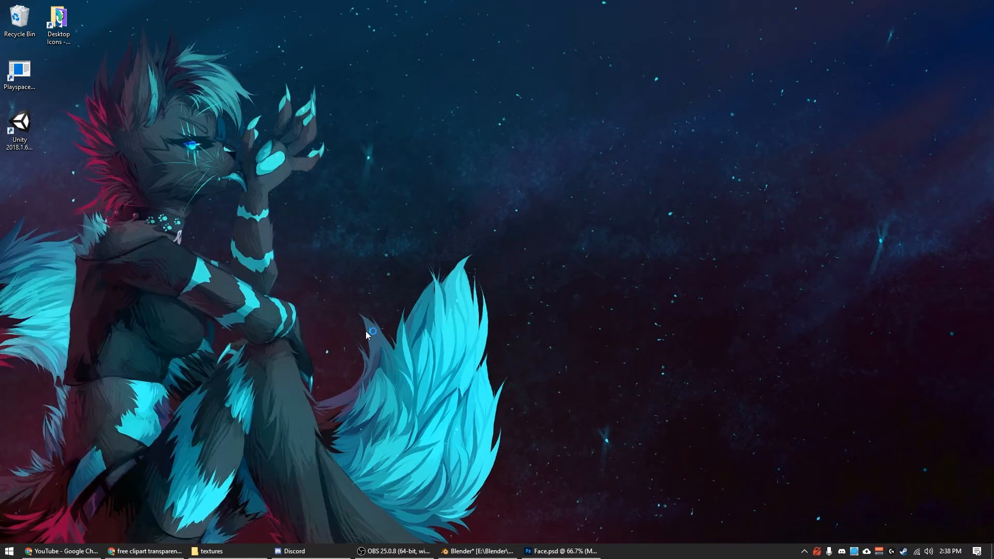
Browse to the Unity folder on the Main Storage (E:) drive in File Explorer, and close that window.
key(super+e)
double_click(440, 313)
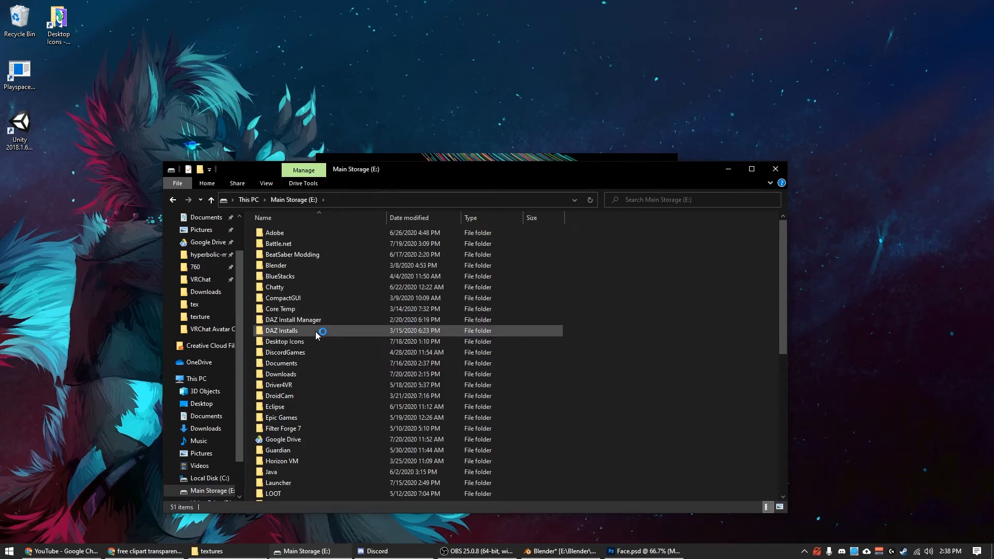
key(u)
double_click(272, 441)
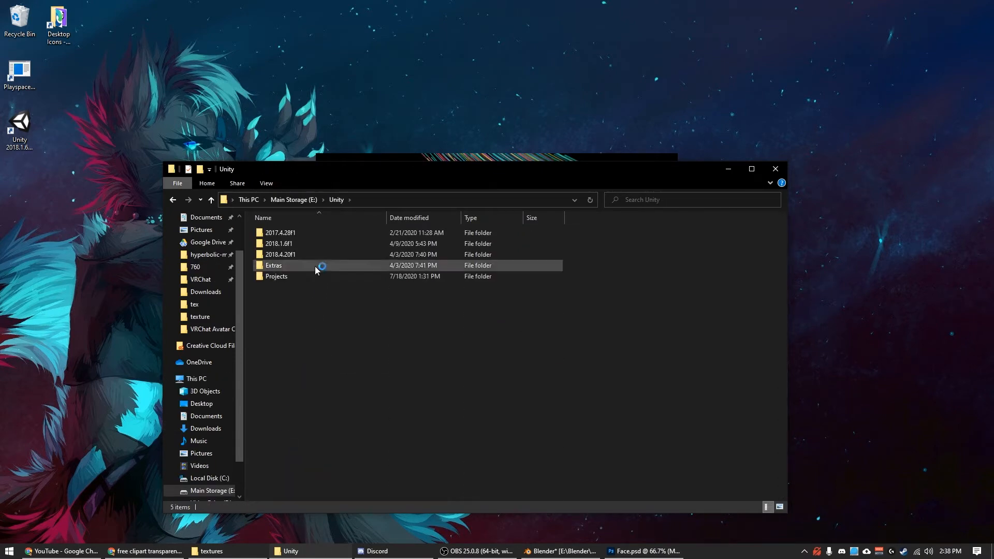
click(776, 169)
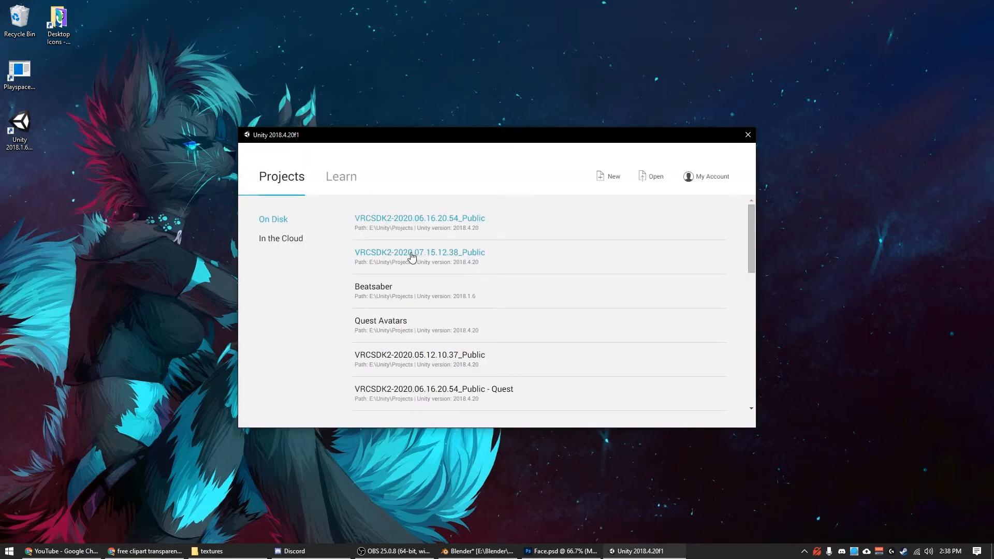
Open the existing Unity project VRCSDK2-2020.07.15.12.38_Public.
click(413, 259)
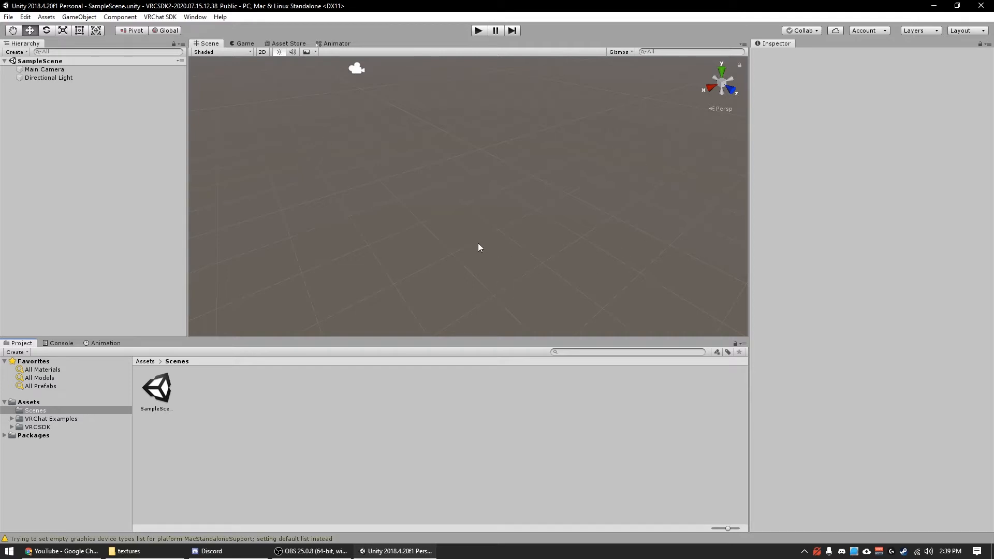
middle_drag(478, 243, 490, 276)
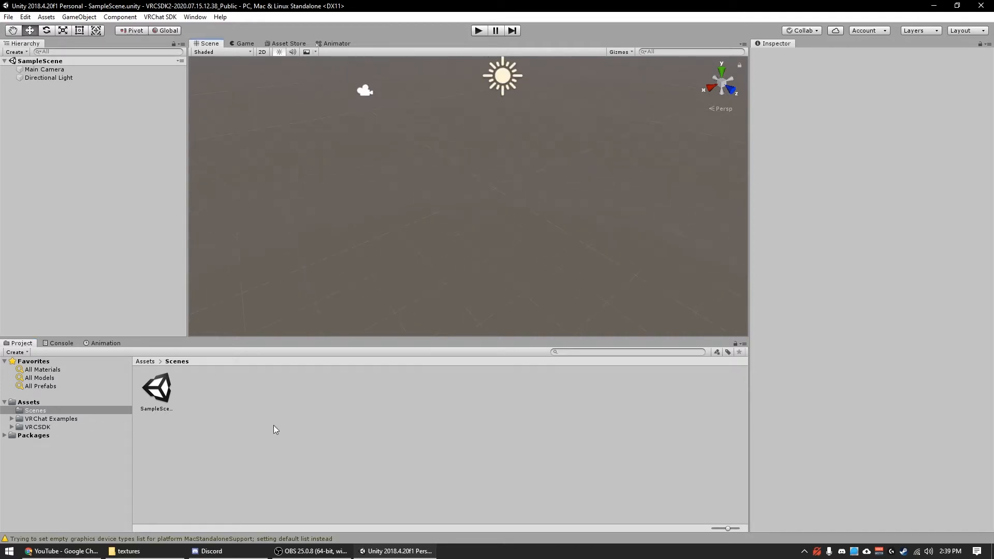
Create a folder named Avatars in the project's root Assets folder and open it.
click(30, 403)
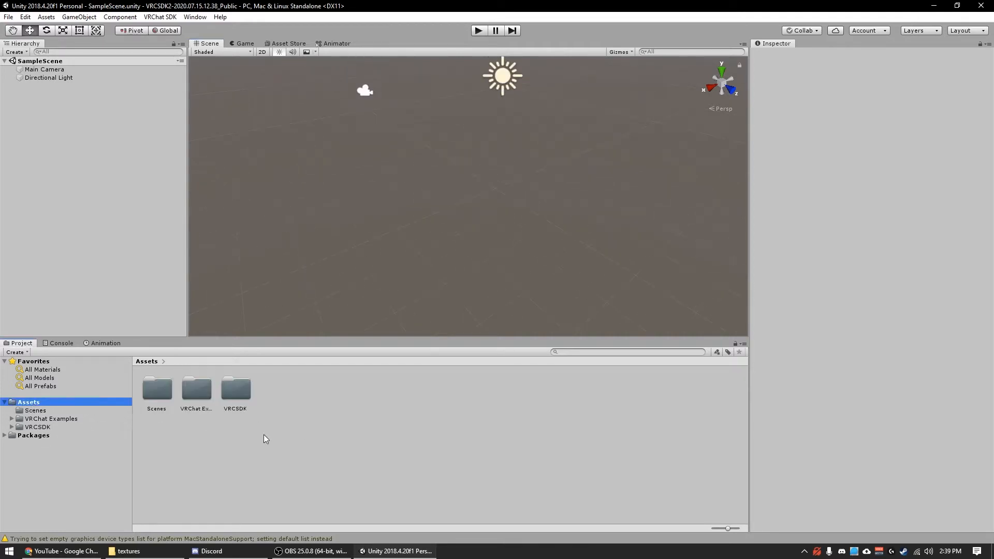
right_click(335, 462)
mouse_move(385, 217)
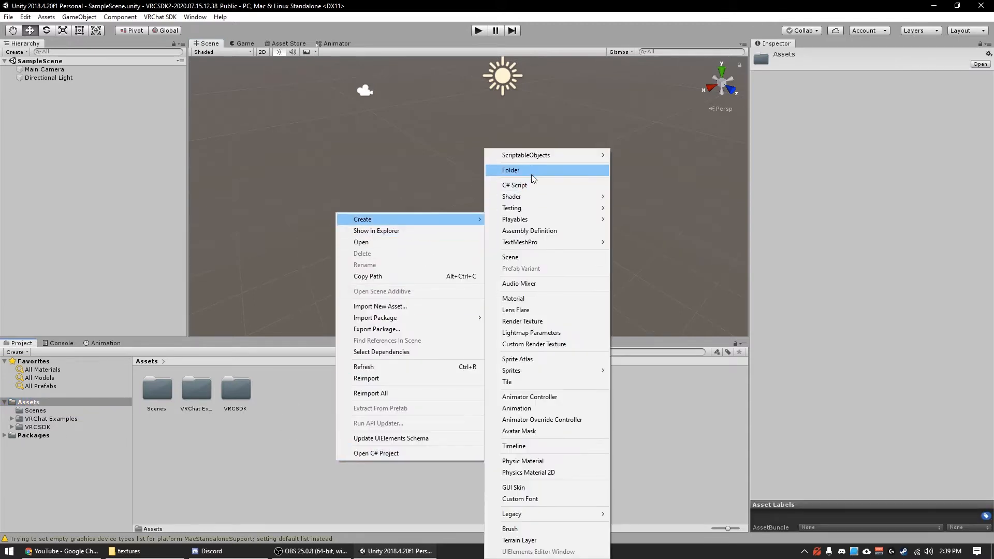
click(532, 171)
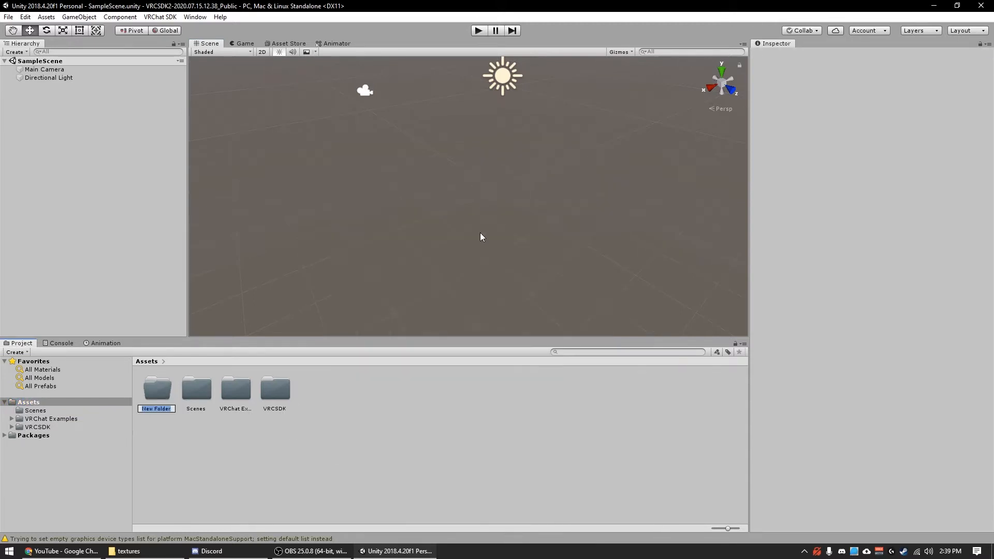
text(Avatars)
key(Return)
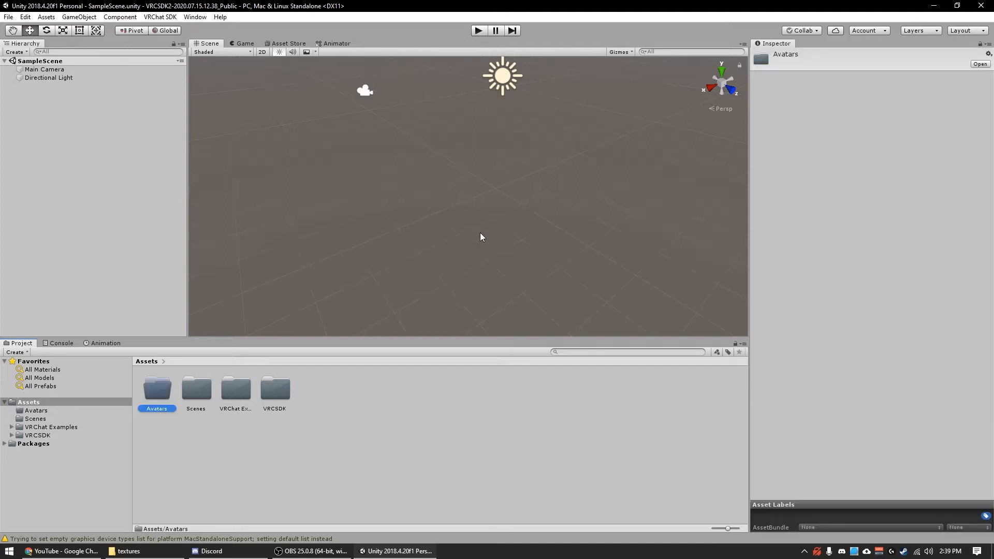
key(Return)
Create a folder named Tutorial inside the Avatars folder and open it.
right_click(219, 460)
mouse_move(299, 224)
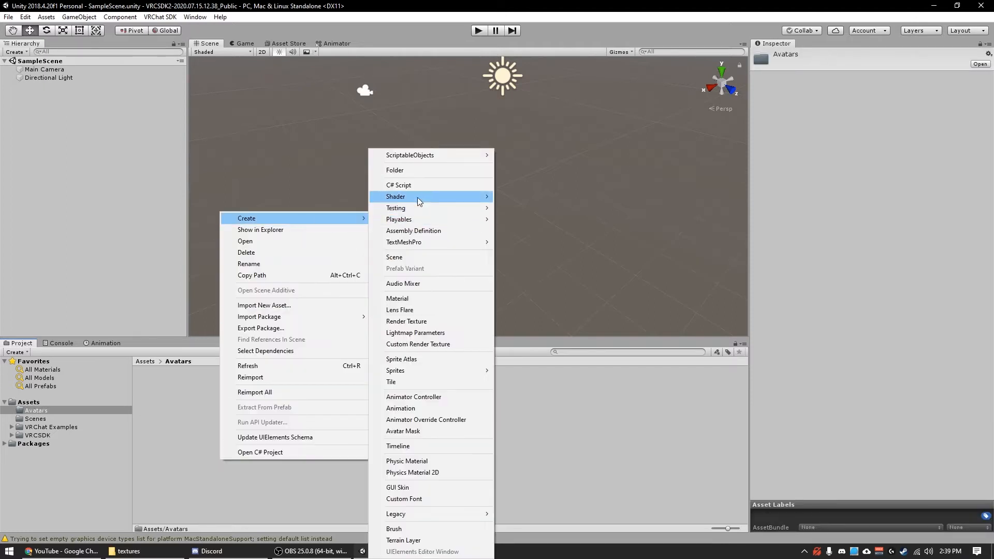
click(408, 171)
text(Yel)
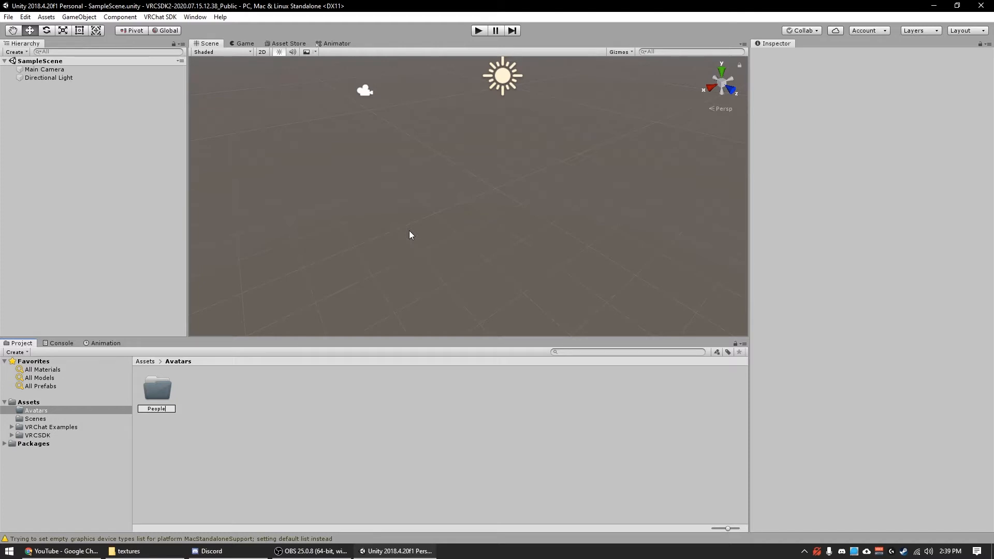
key(ctrl+a)
key(BackSpace)
key(Return)
key(Return)
Create a folder named WolfGirl inside the Tutorial folder and open it.
right_click(309, 447)
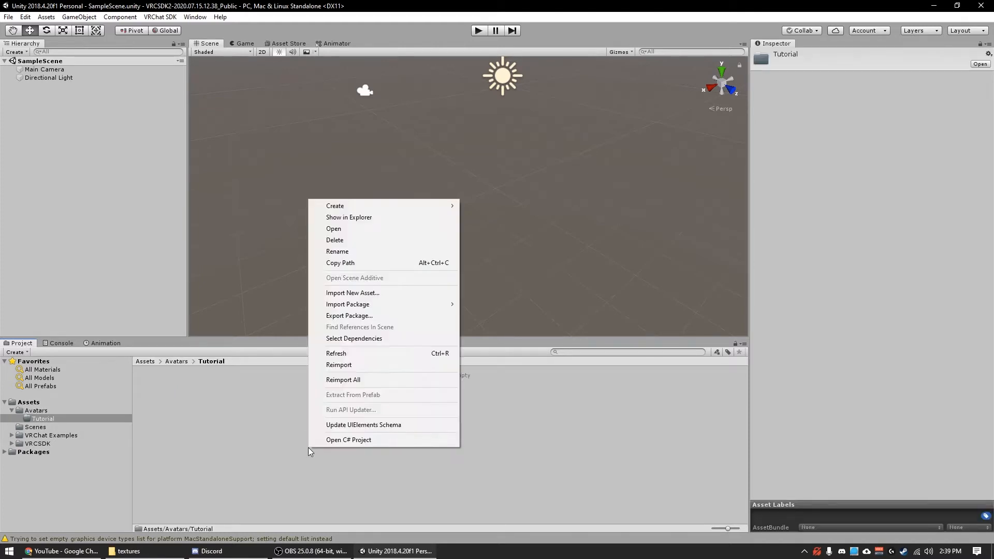
mouse_move(382, 202)
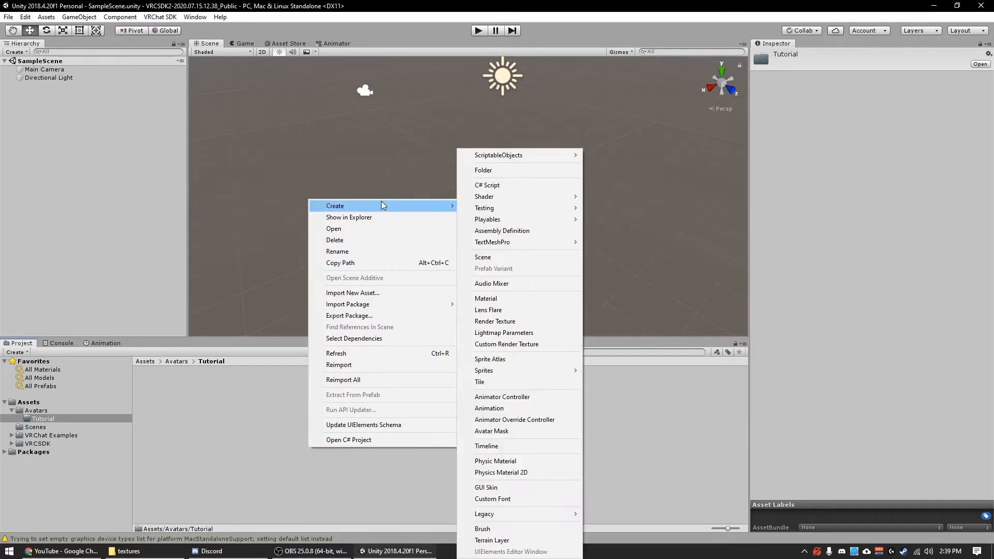
click(505, 169)
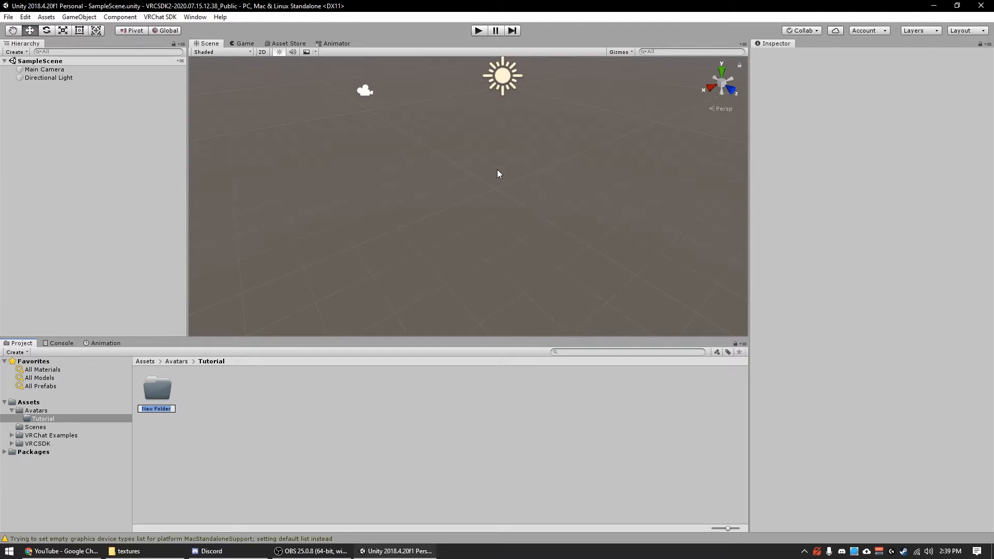
text(WolfGirl)
key(Return)
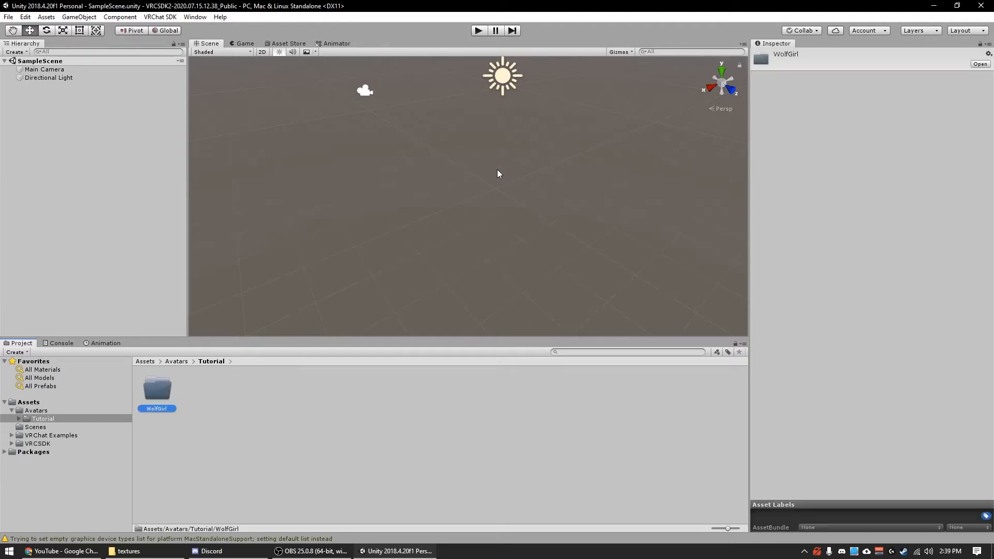
key(Return)
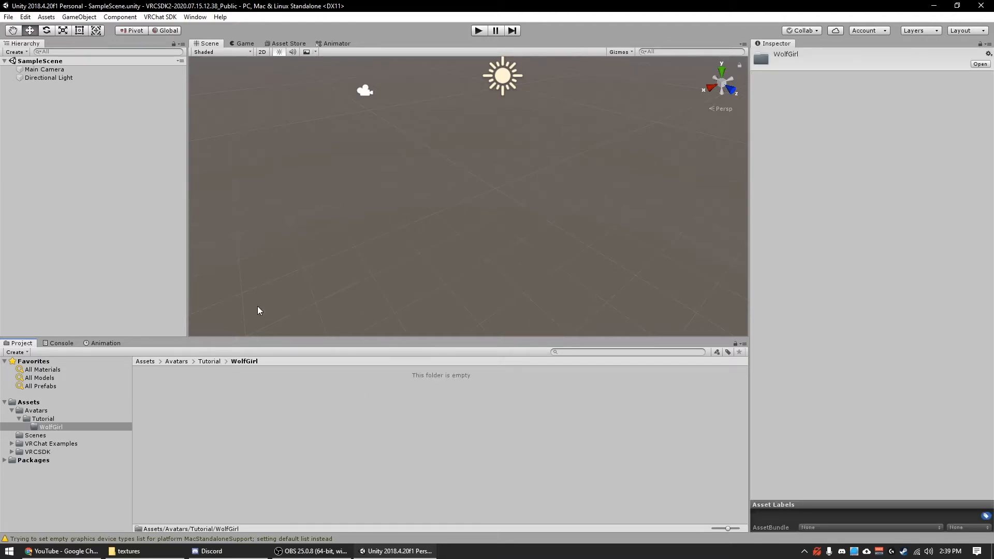
Check the contents of the Blender Tutorial project folder in File Explorer, and return to the Unity project.
click(141, 550)
click(393, 187)
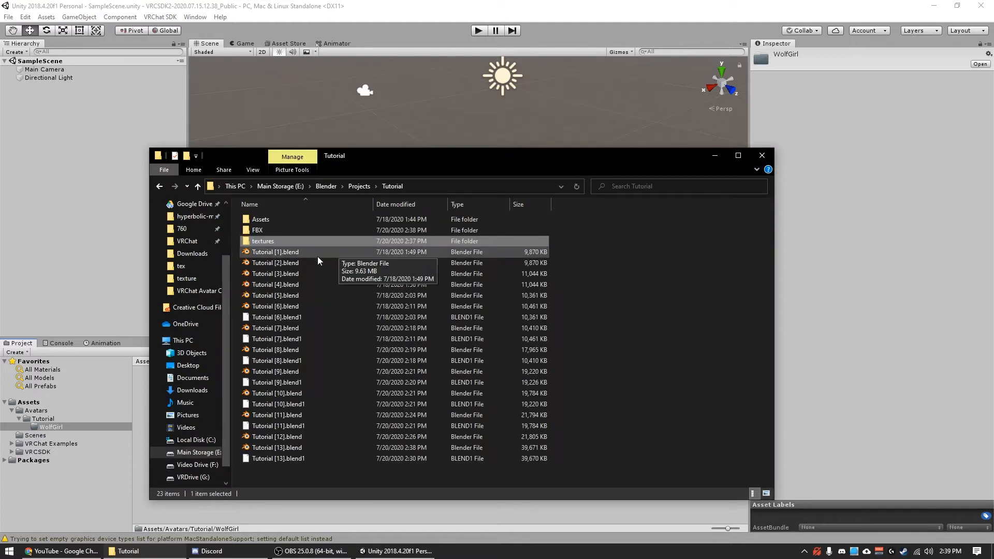
click(185, 515)
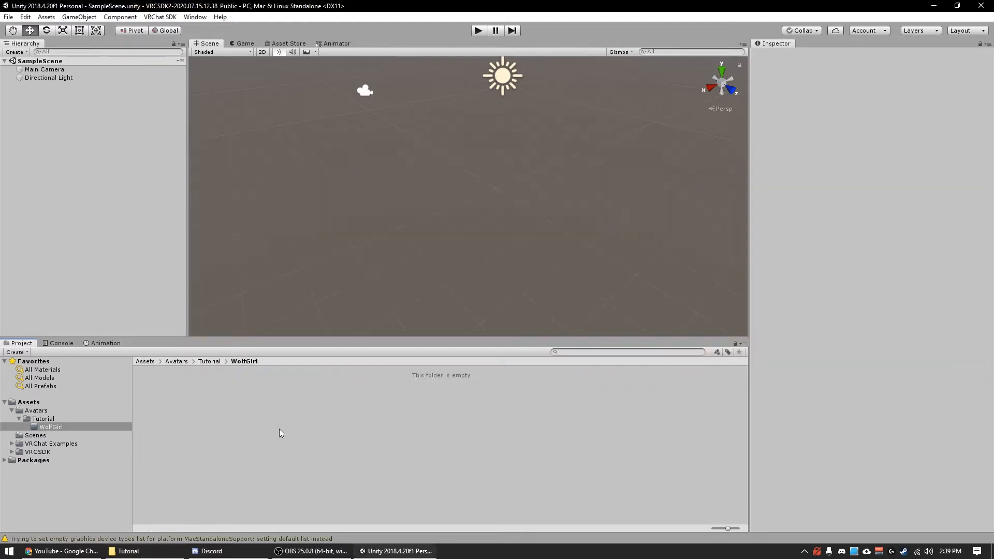
Show the Unity project's empty WolfGirl folder in File Explorer and position its window beside the Blender Tutorial folder.
right_click(280, 432)
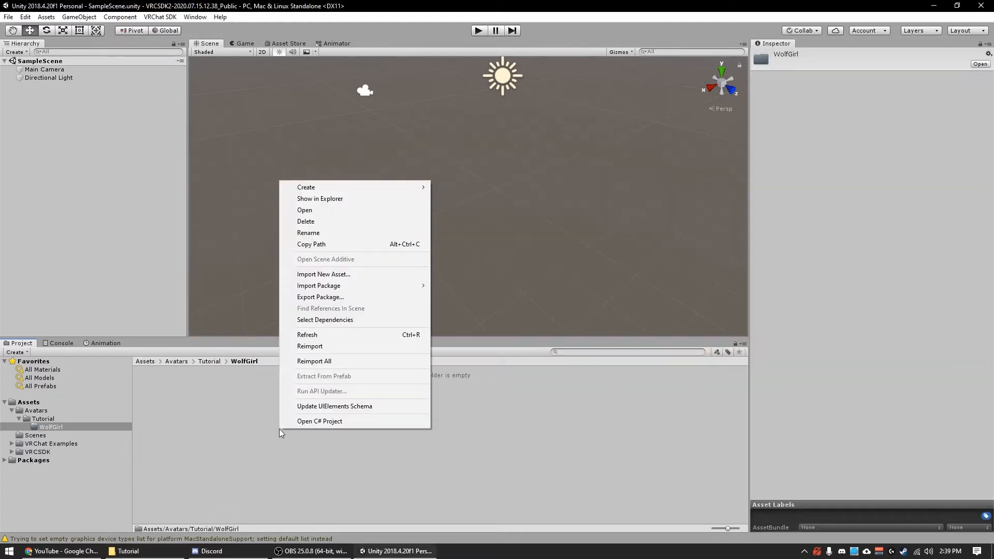
click(325, 199)
double_click(306, 231)
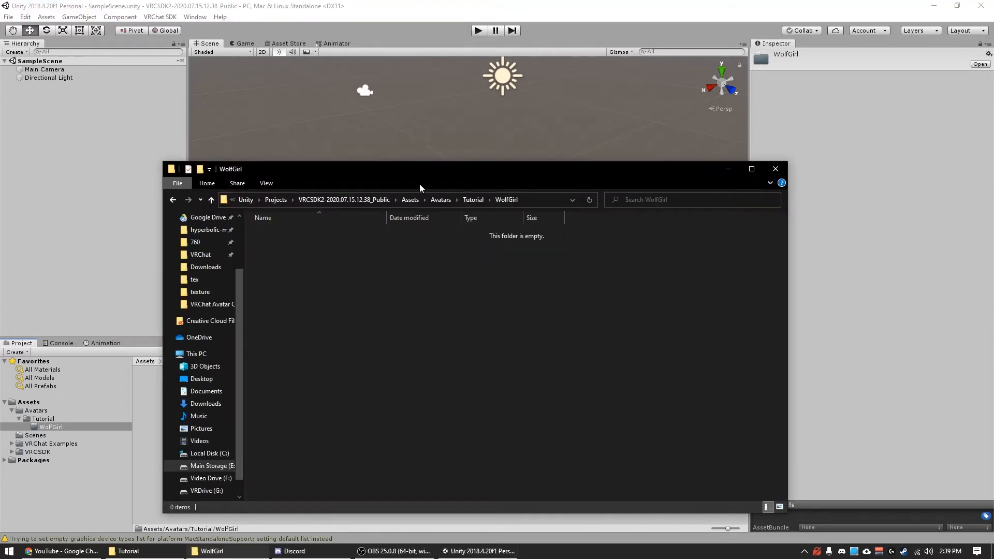
drag(436, 173, 649, 159)
Copy the textures folder from the Blender Tutorial project folder into the Unity WolfGirl folder.
click(128, 551)
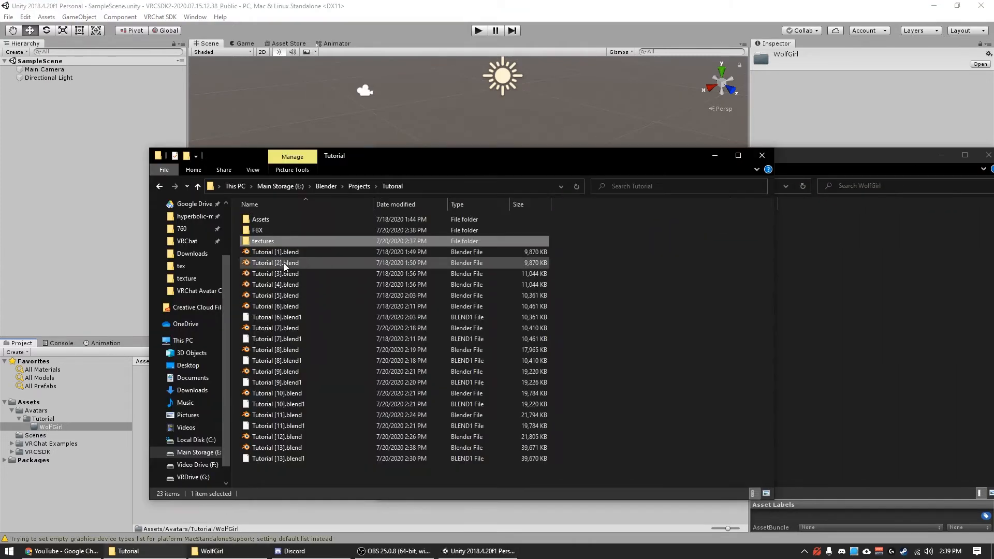
key(ctrl+c)
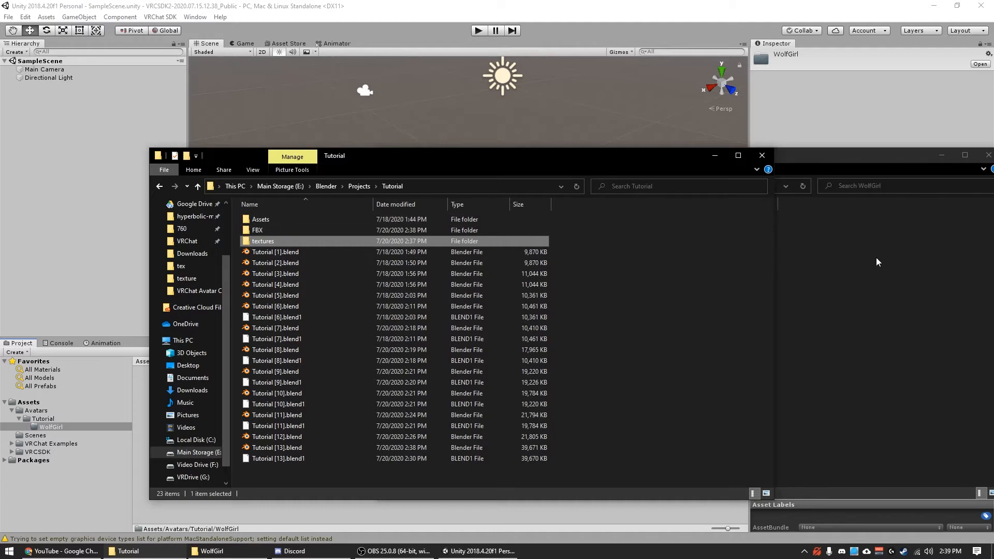
click(878, 262)
key(ctrl+v)
Move the FBX folder into WolfGirl, and copy FBX and textures back to the Blender Tutorial folder, replacing files with the same names.
drag(258, 230, 538, 213)
click(294, 471)
click(829, 340)
drag(265, 471, 267, 470)
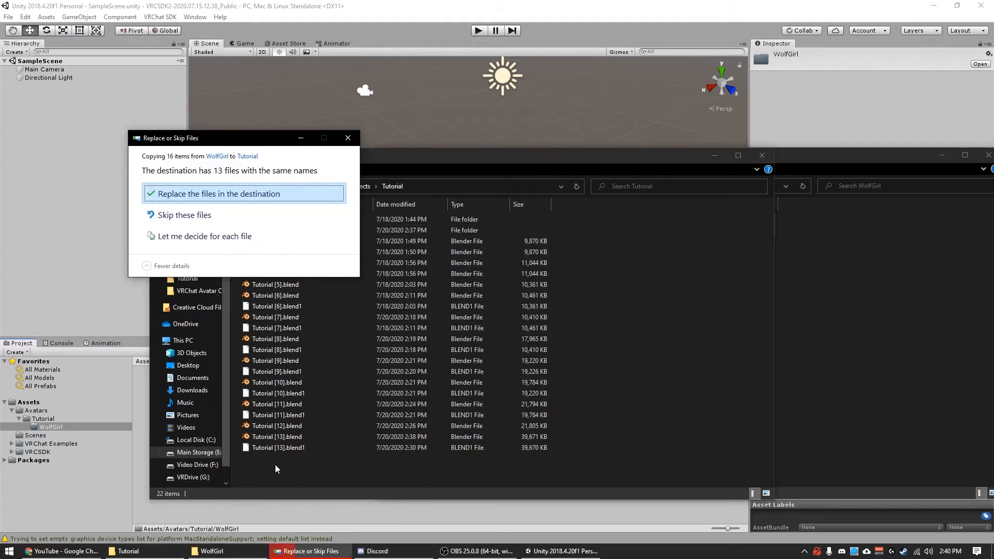
click(222, 193)
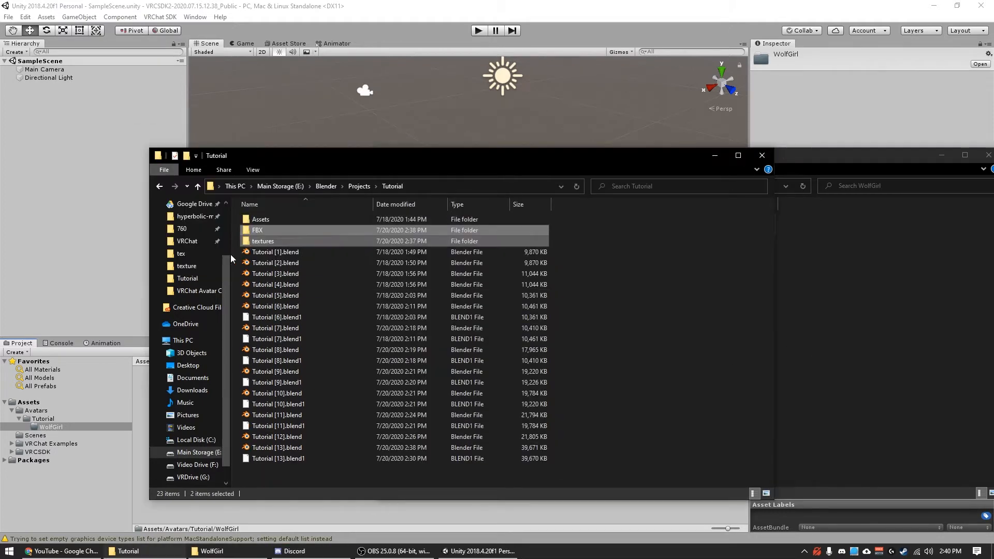
Create a folder named UMats inside the WolfGirl folder.
drag(814, 157, 779, 160)
click(569, 283)
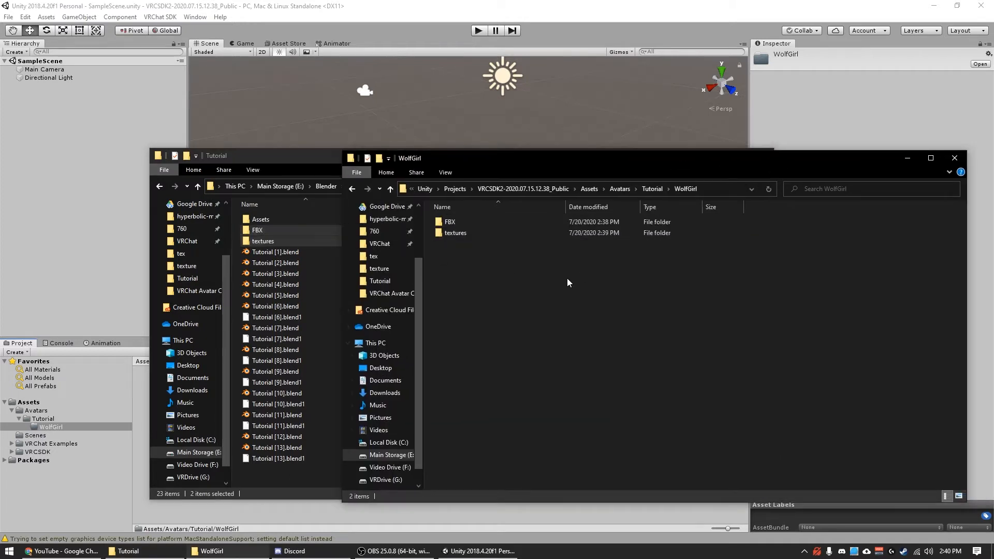
key(ctrl+shift+n)
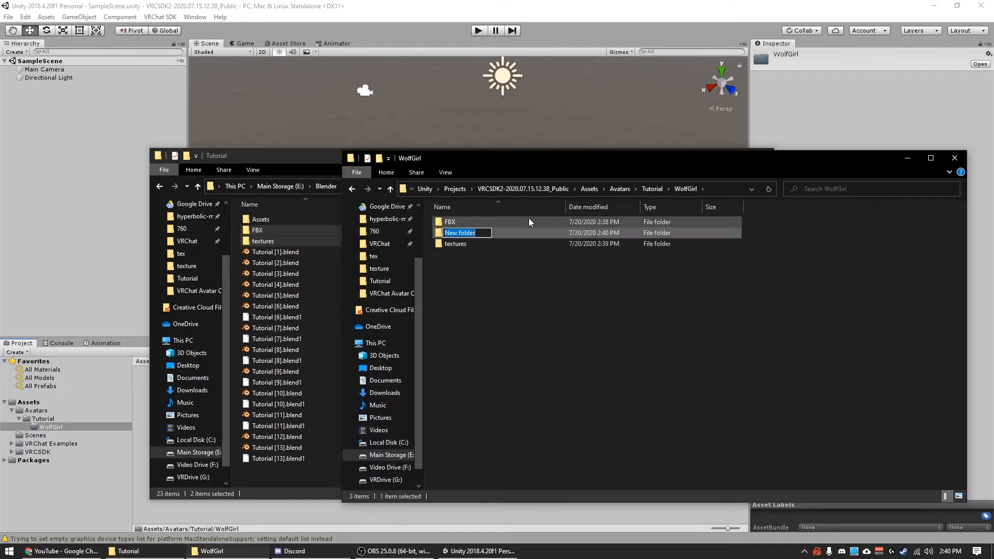
text(UMats)
key(Return)
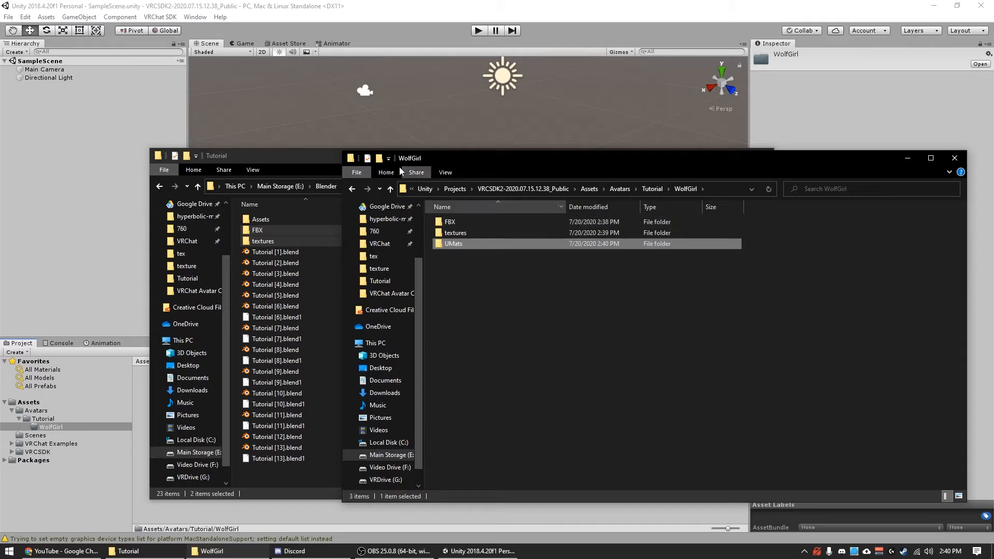
Create a folder named Animations inside the WolfGirl folder.
click(380, 158)
text(Animations)
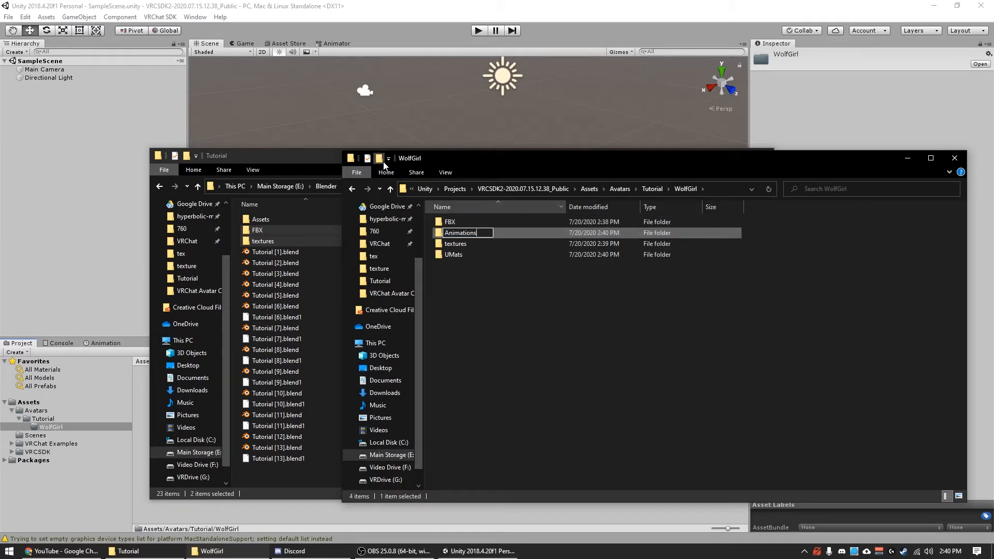
key(Return)
click(773, 212)
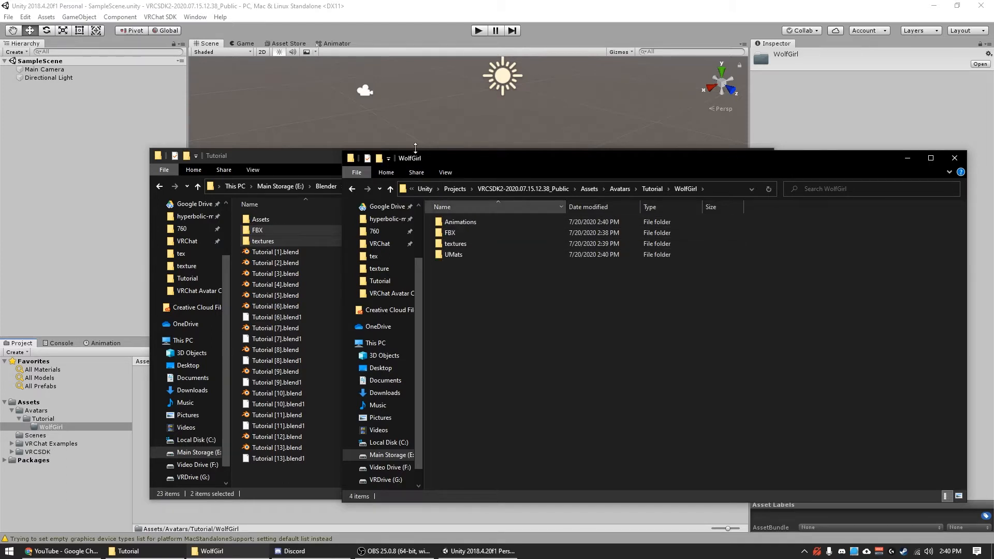
Create a folder named Prefabs inside the WolfGirl folder, and return to the Unity project.
click(907, 158)
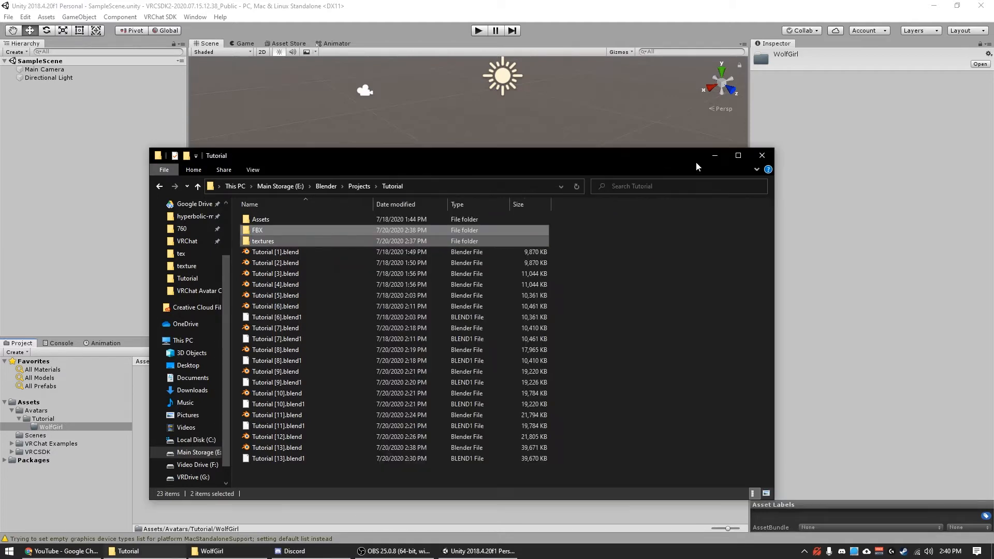
click(208, 551)
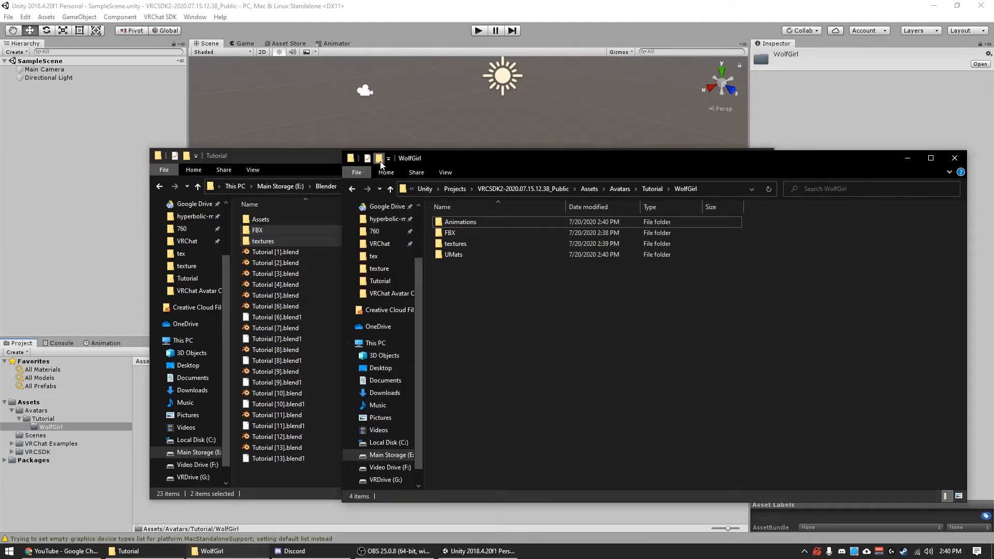
click(379, 158)
text(Prefabs)
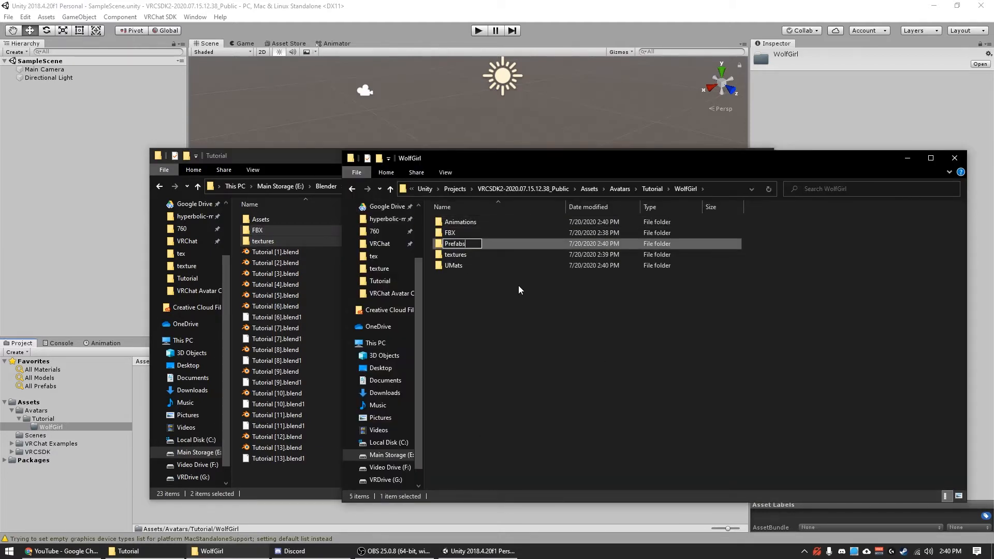
key(Return)
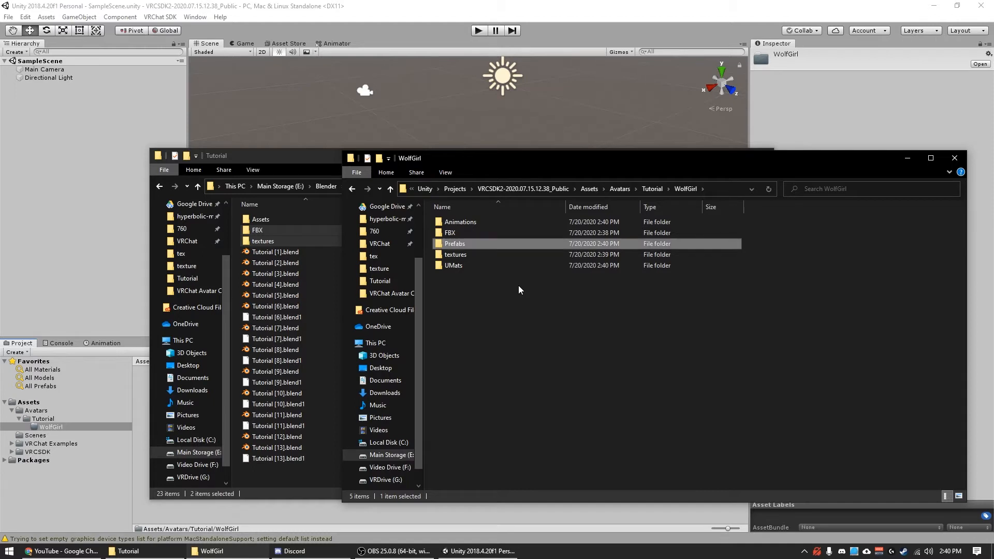
click(906, 159)
click(721, 159)
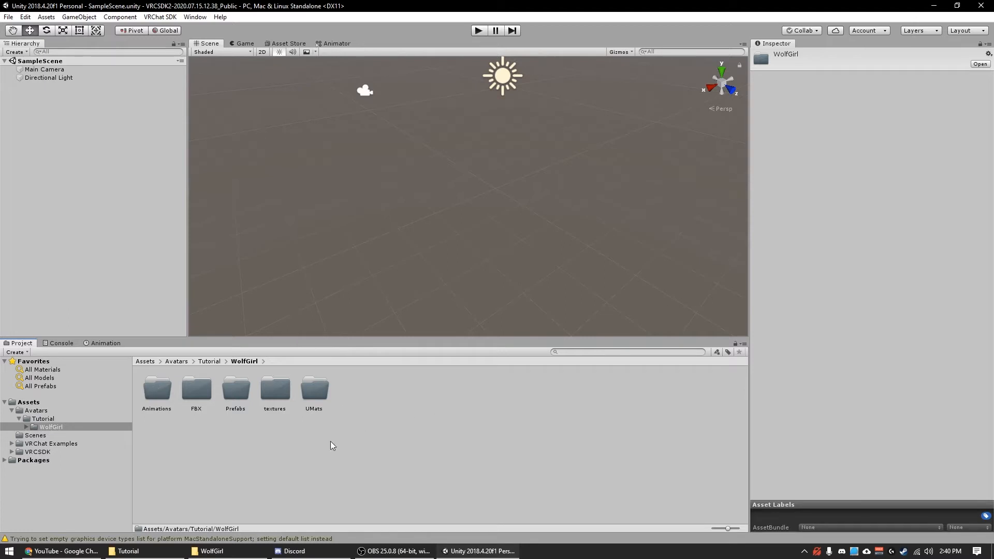
Open the FBX folder, select the Tutorial [13] model and rotate its preview to face the front.
click(420, 398)
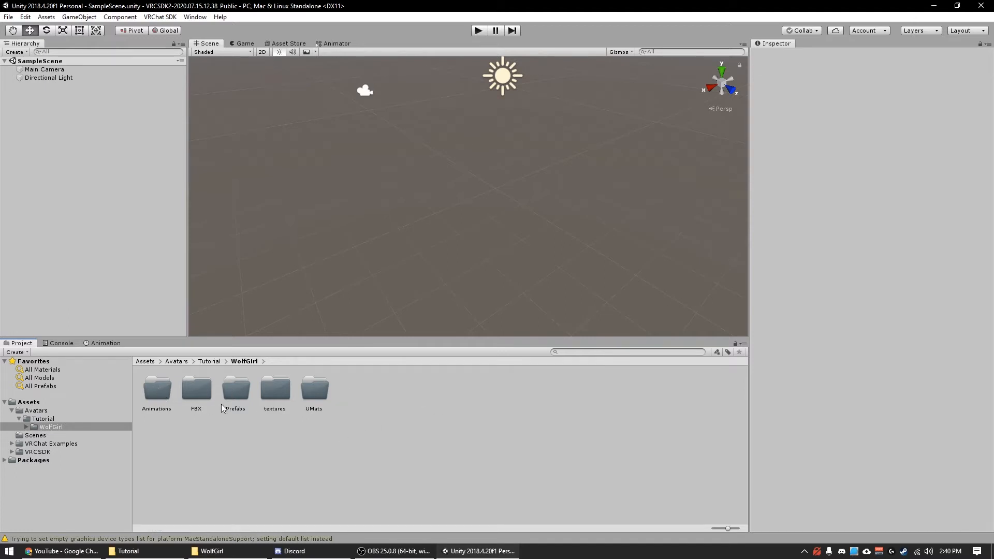
click(195, 393)
double_click(196, 392)
click(151, 393)
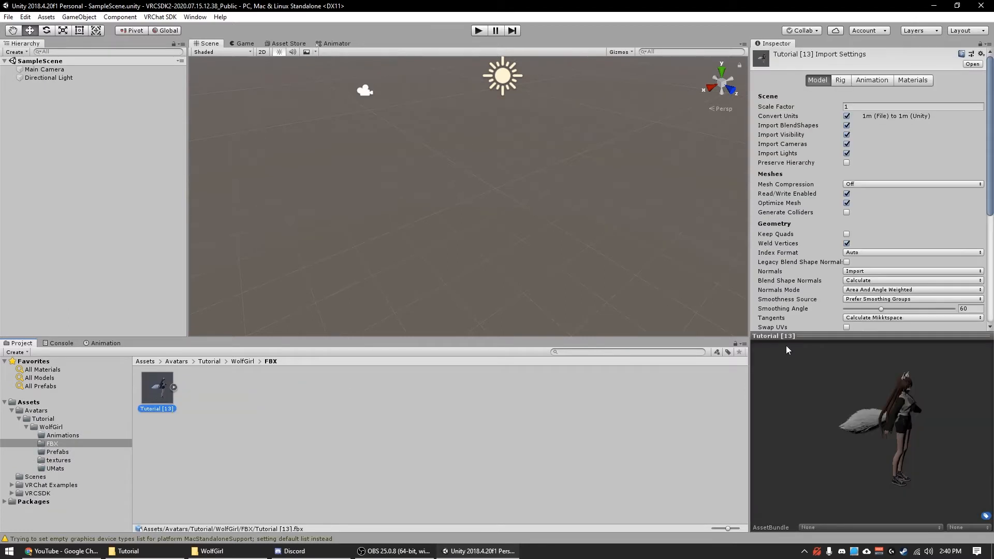
drag(912, 420, 829, 406)
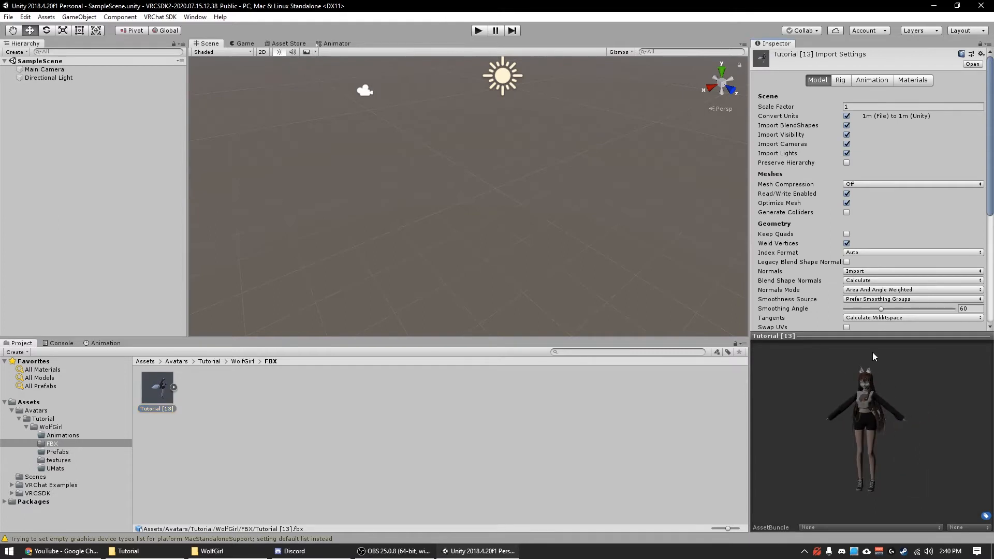
Set the Tutorial [13] model's rig animation type to Humanoid and apply the import setting.
click(868, 82)
click(850, 83)
click(861, 96)
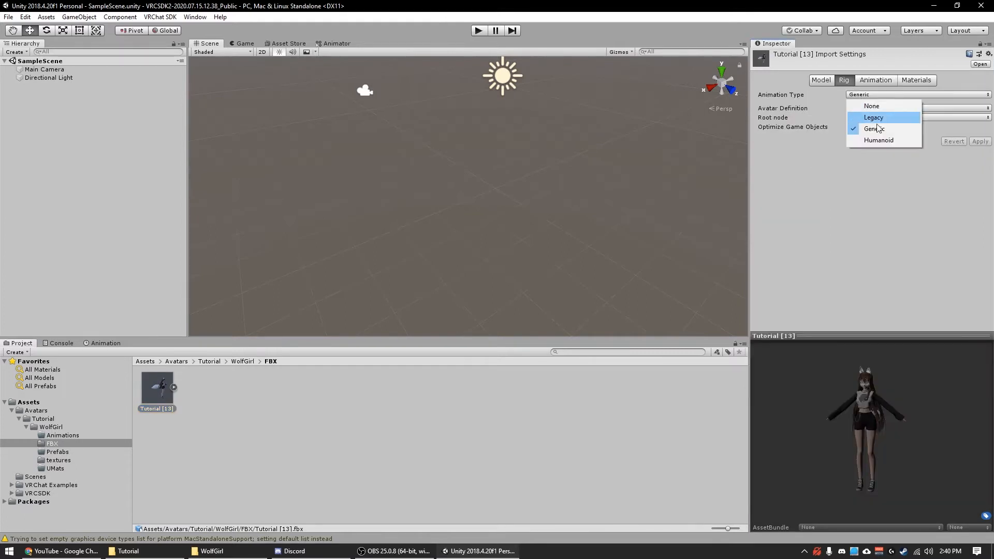
click(879, 140)
click(985, 158)
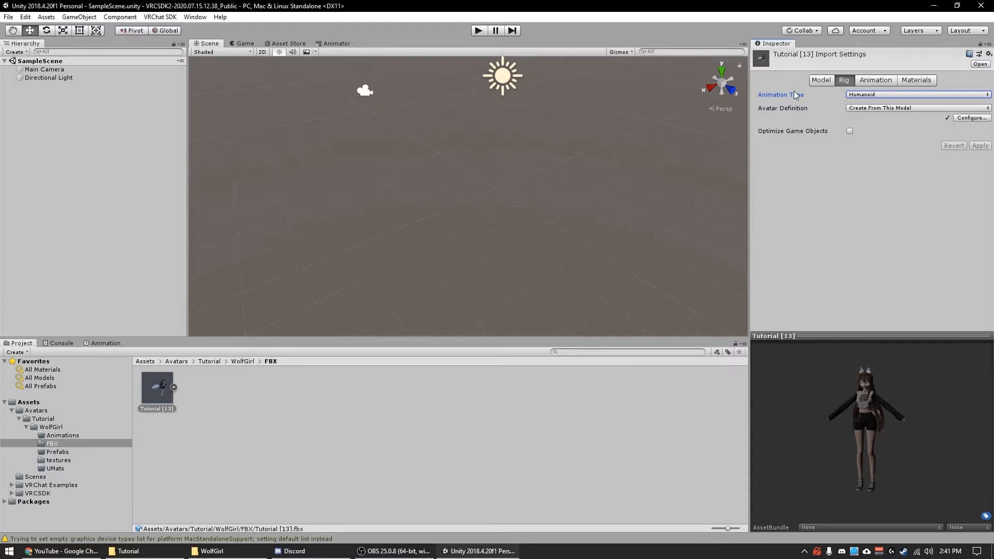
Open the avatar configuration for the Tutorial [13] rig and examine the upper-body bones on the model up close.
click(972, 118)
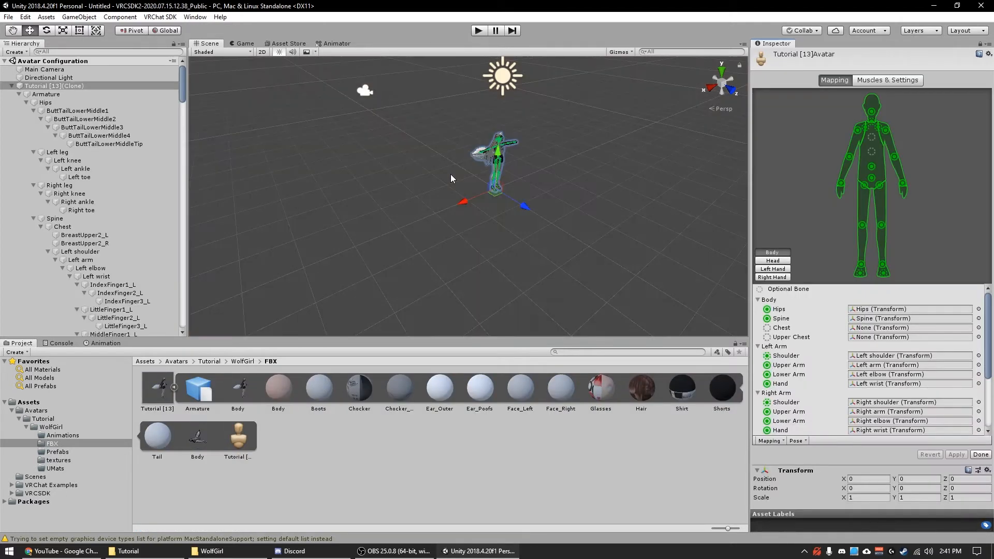
scroll(536, 155, up, 5)
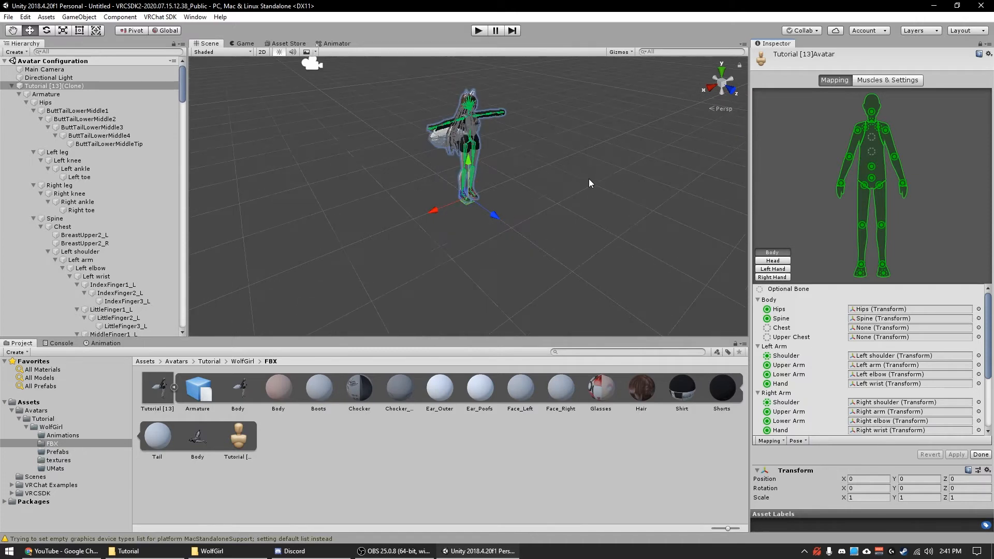
right_drag(586, 171, 558, 171)
scroll(600, 172, up, 3)
middle_drag(601, 174, 442, 169)
scroll(505, 176, up, 5)
right_drag(596, 182, 535, 170)
middle_drag(535, 169, 481, 164)
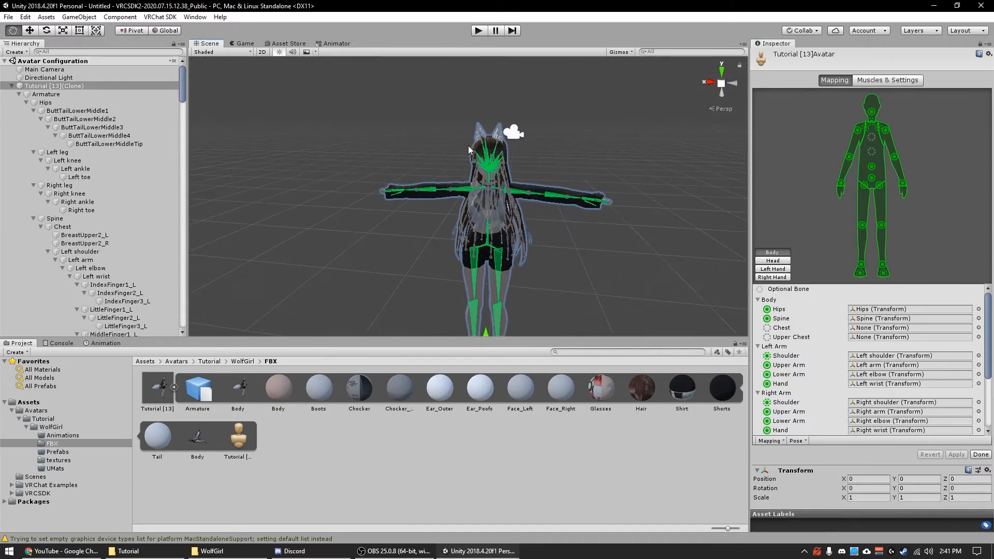
scroll(555, 154, up, 4)
middle_drag(560, 151, 530, 156)
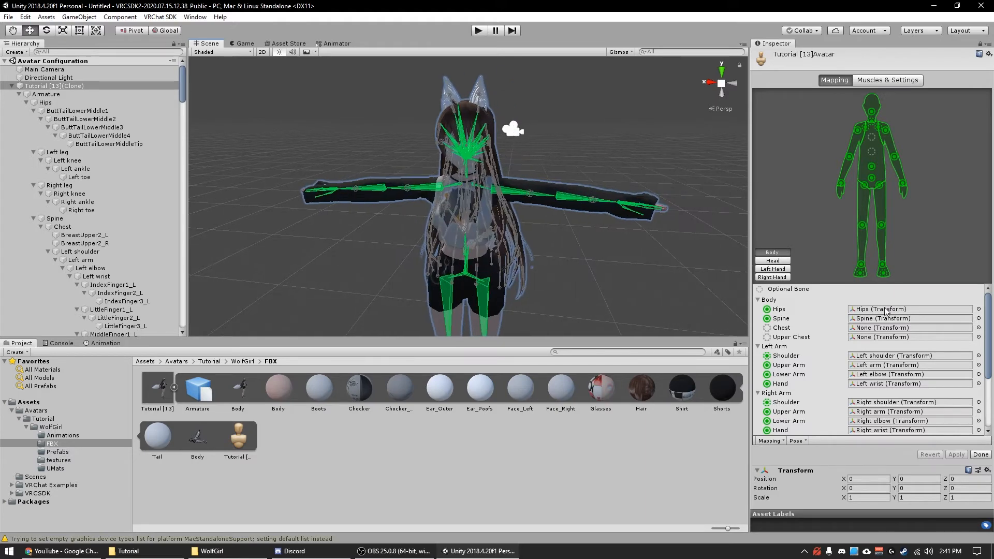
Assign the Chest transform to the Chest bone in the avatar's body mapping.
click(979, 328)
text(chest)
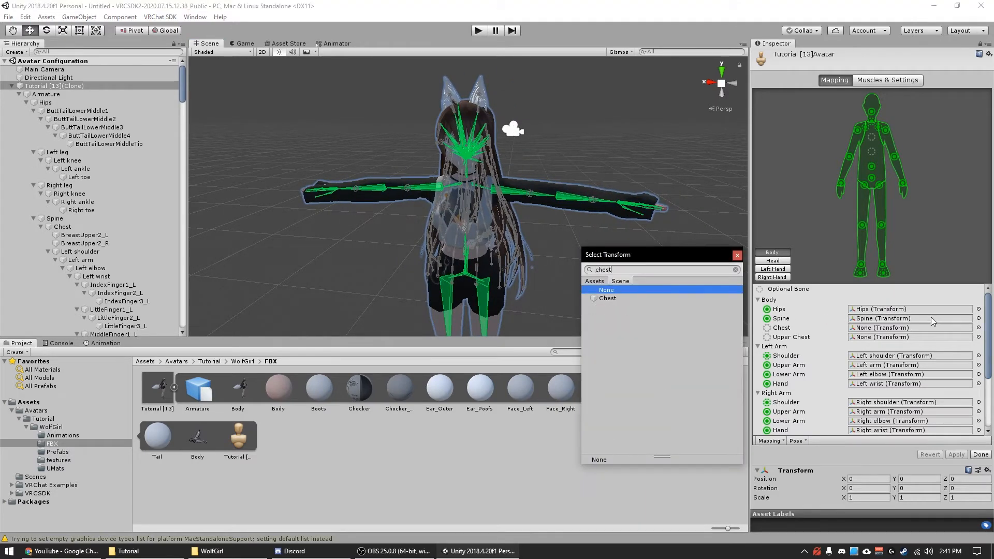
double_click(607, 298)
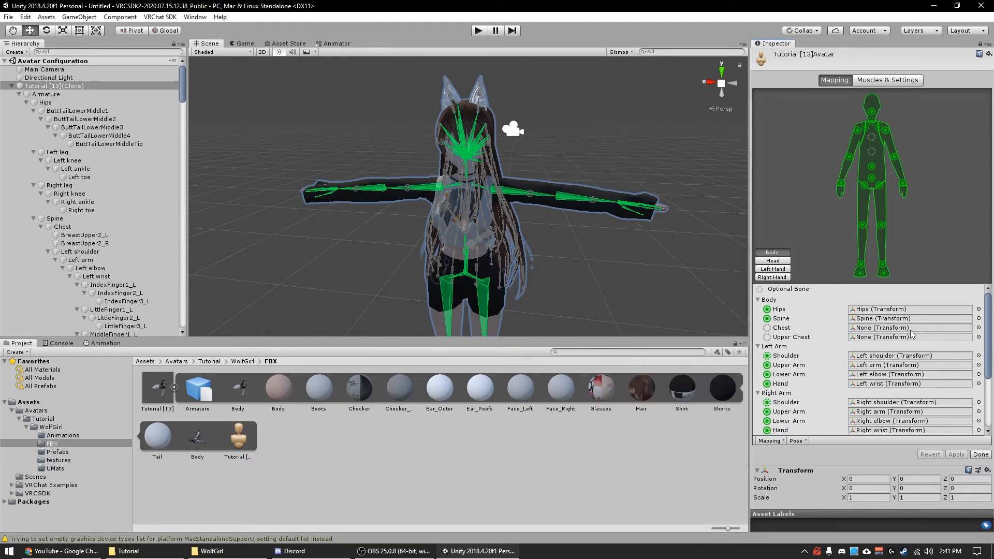
click(980, 328)
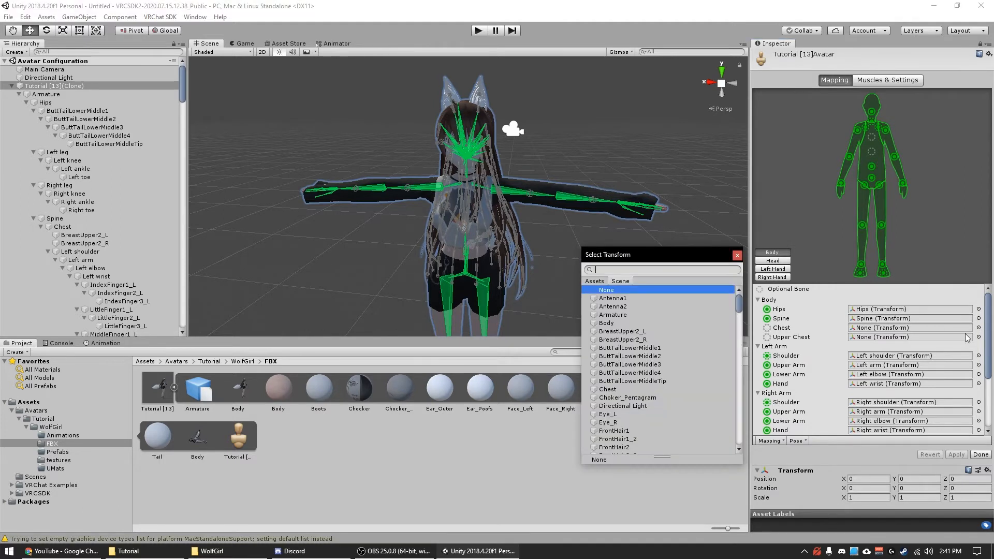
text(ches)
click(609, 299)
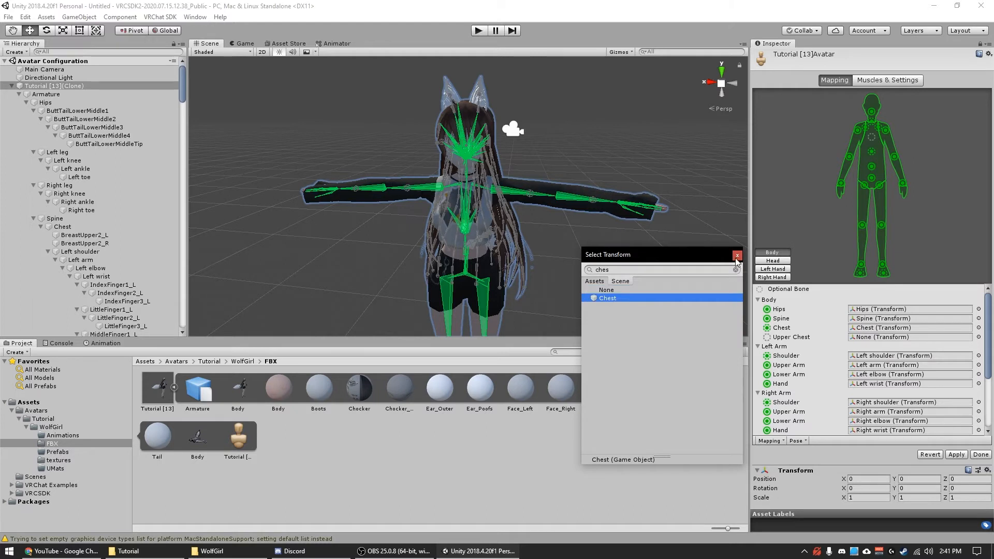
click(736, 258)
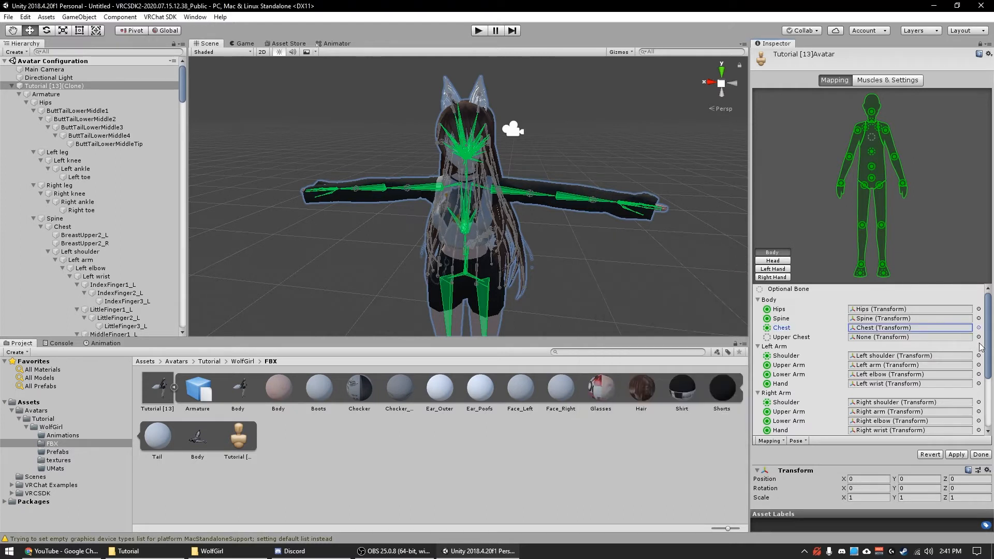
Clear the Toes bone assignments of both the left and right legs in the avatar's body mapping.
drag(989, 341, 992, 404)
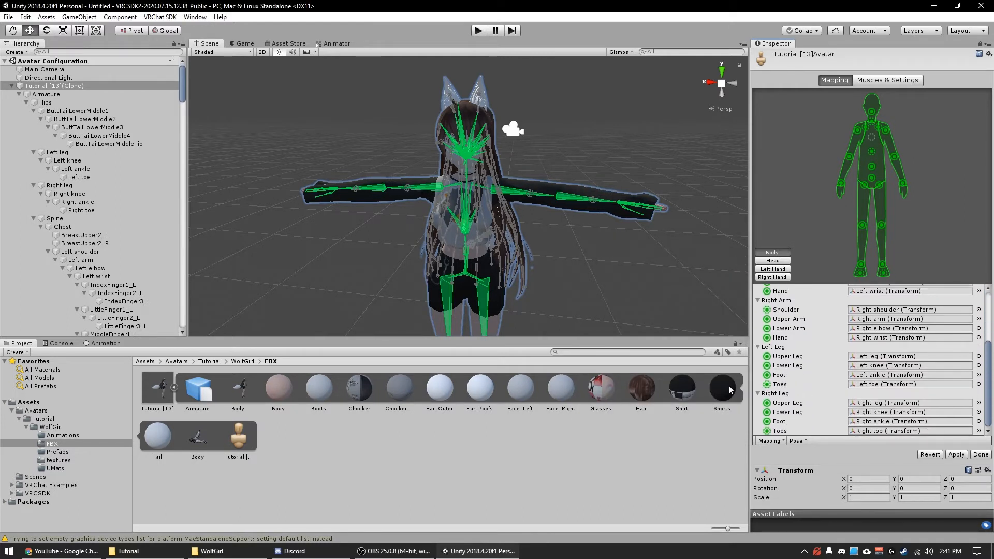
click(774, 386)
key(Delete)
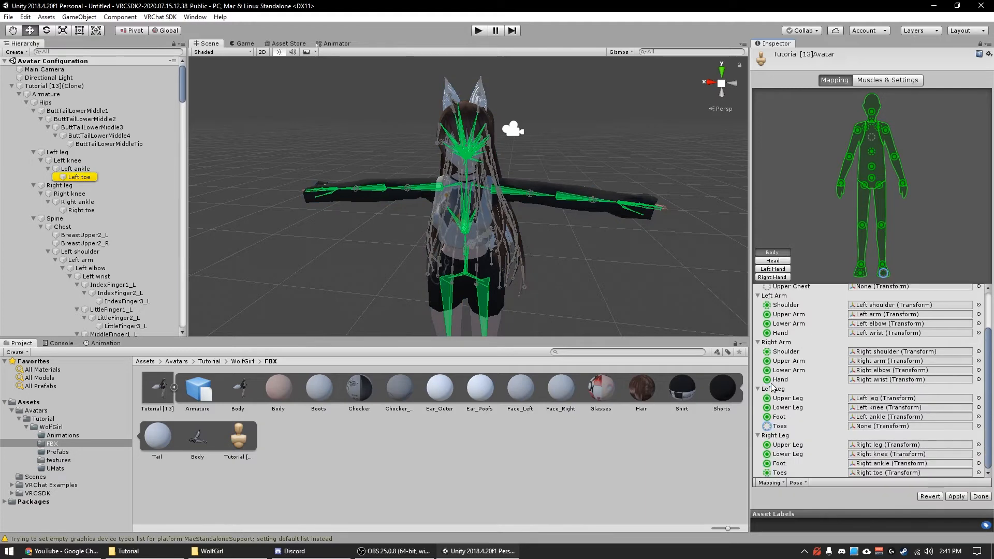
click(777, 472)
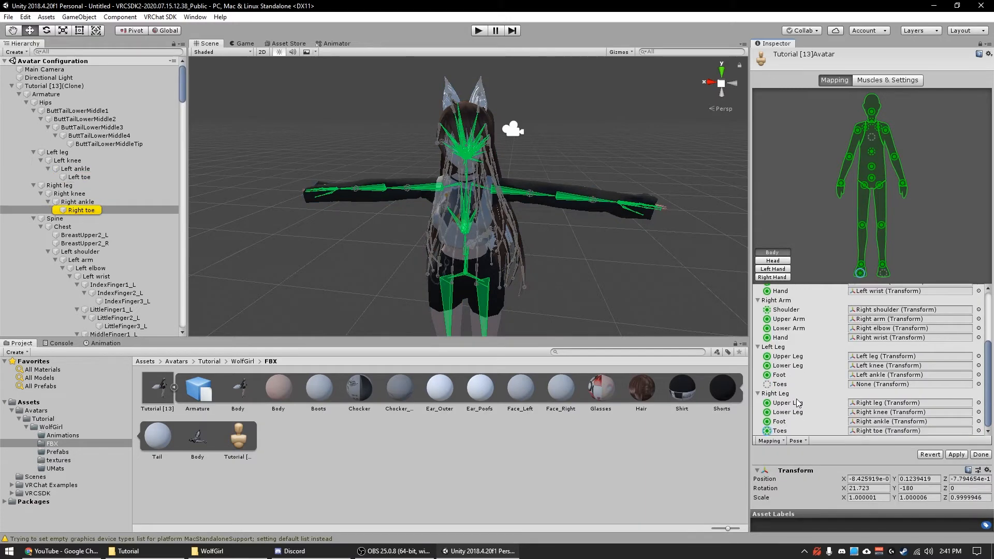
key(Delete)
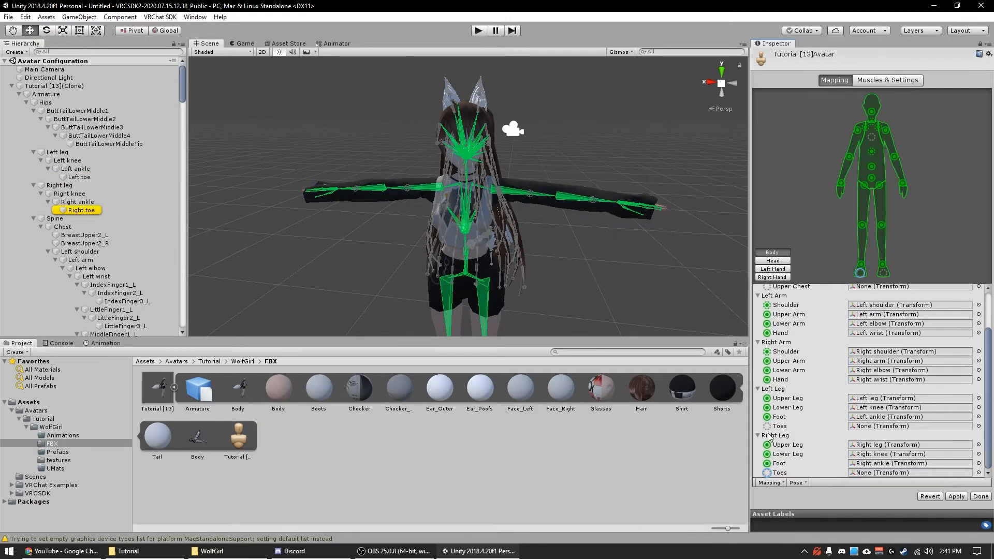
Clear the Jaw bone assignment in the avatar's head mapping, apply the change and leave the avatar configuration.
click(766, 261)
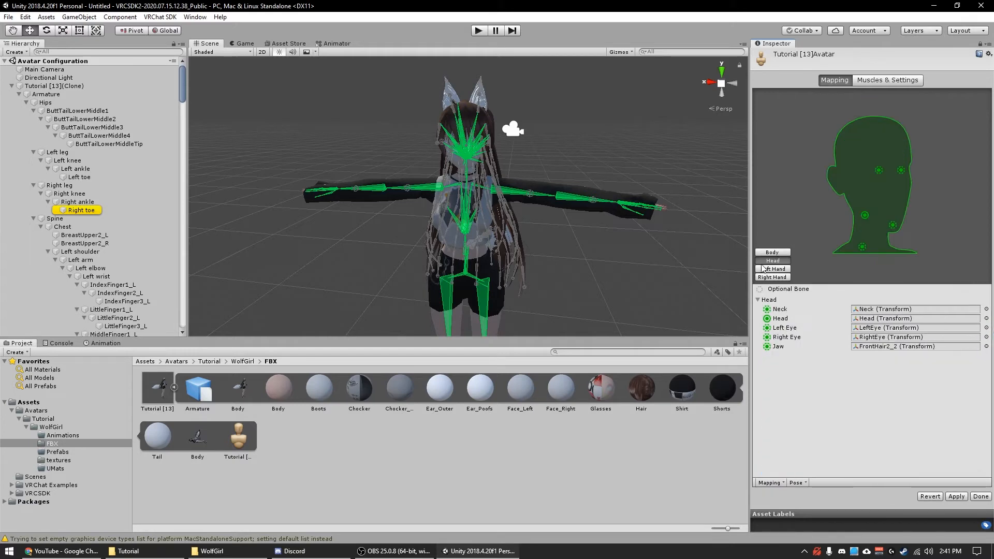
click(769, 347)
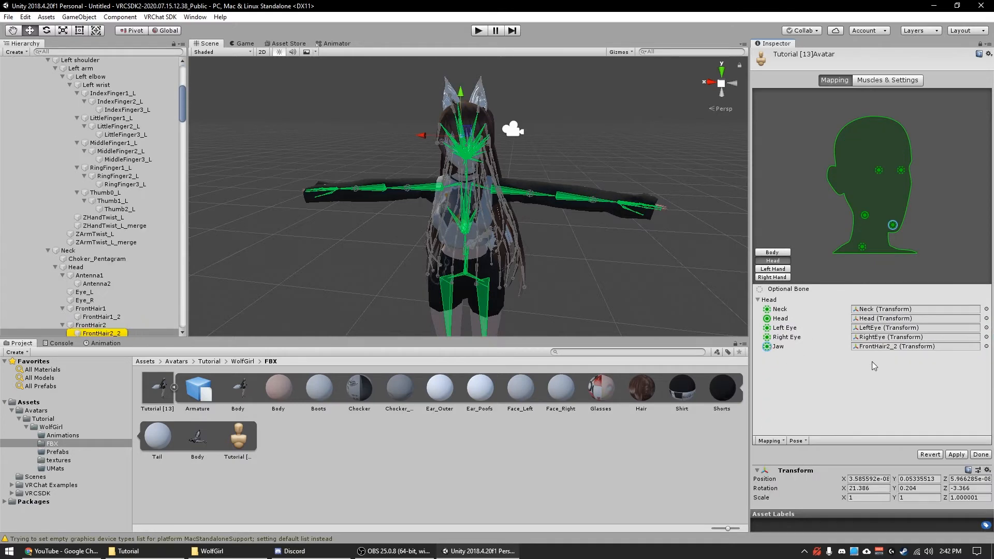
key(Delete)
click(957, 497)
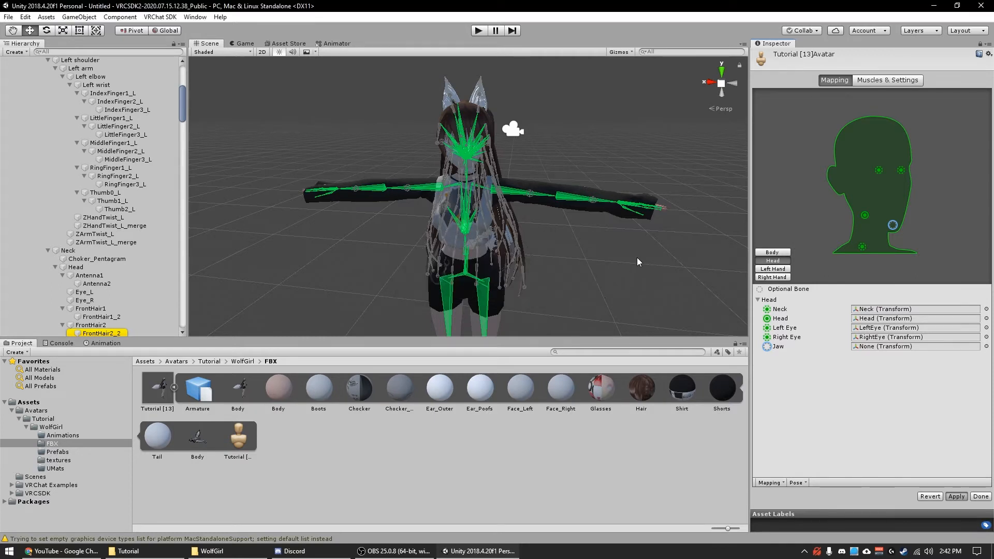
click(981, 496)
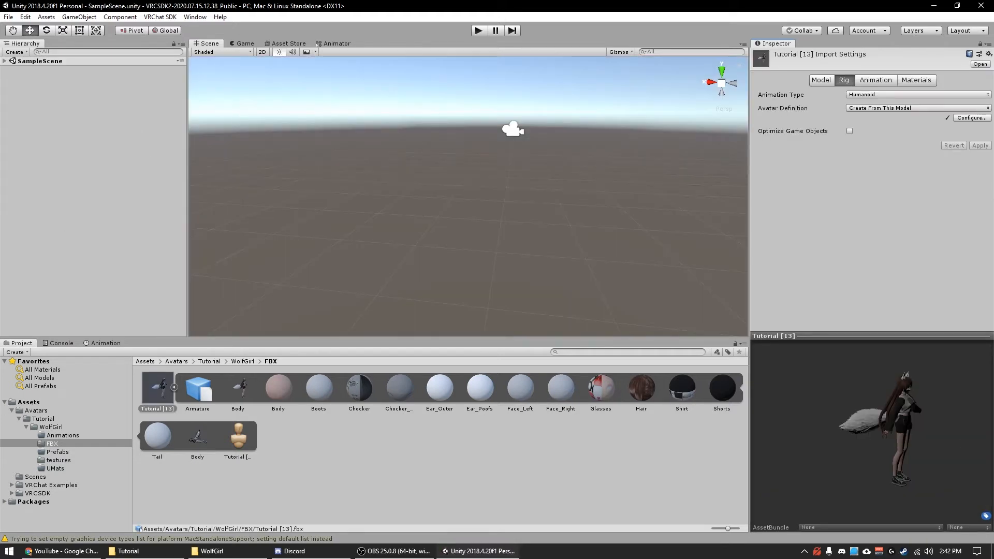
Extract the Tutorial [13] model's embedded materials into the WolfGirl folder's UMats subfolder.
click(4, 62)
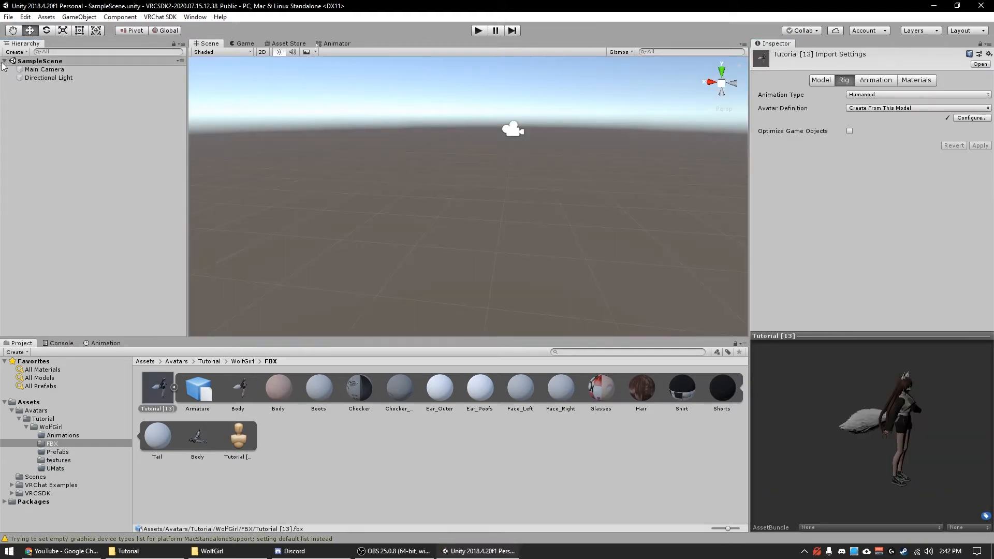
click(920, 81)
click(904, 136)
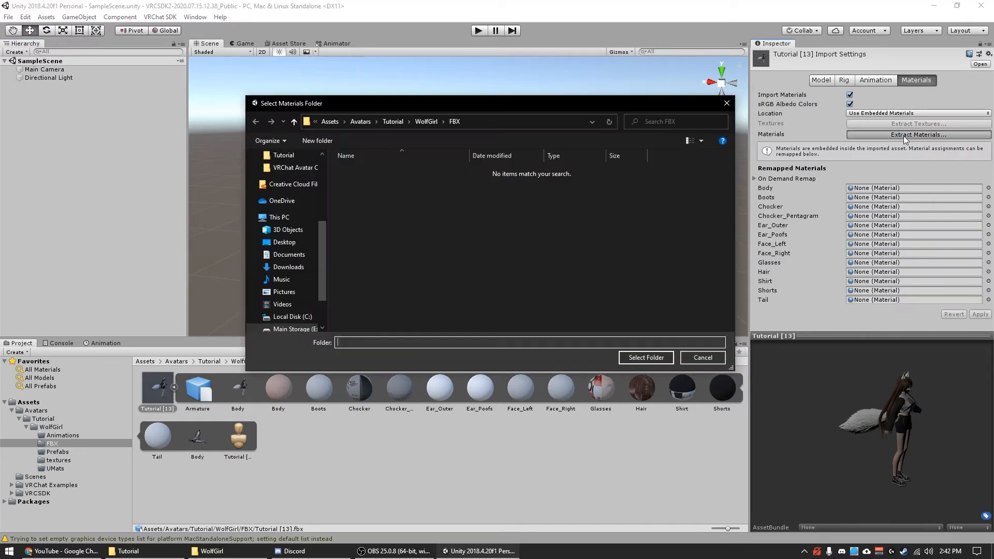
click(422, 121)
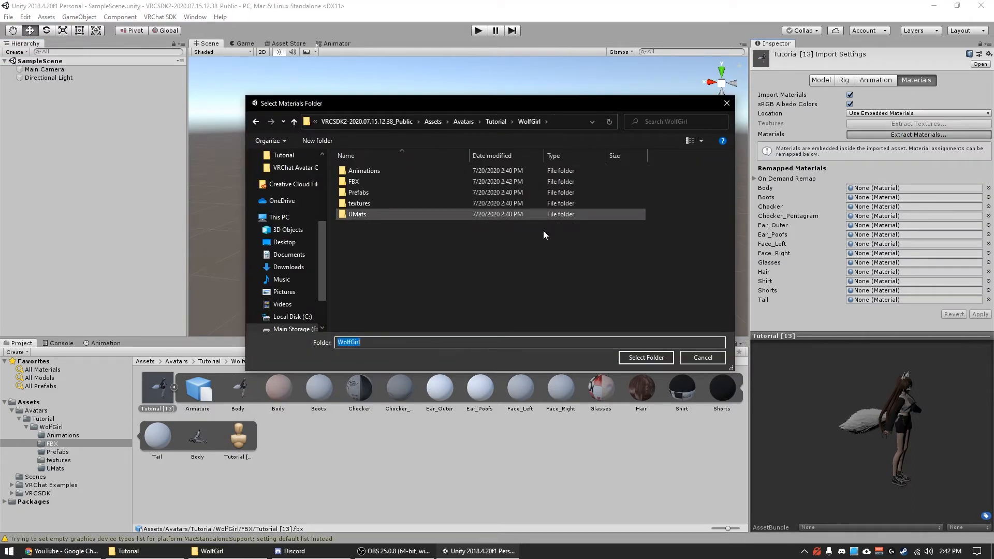
click(365, 214)
double_click(366, 214)
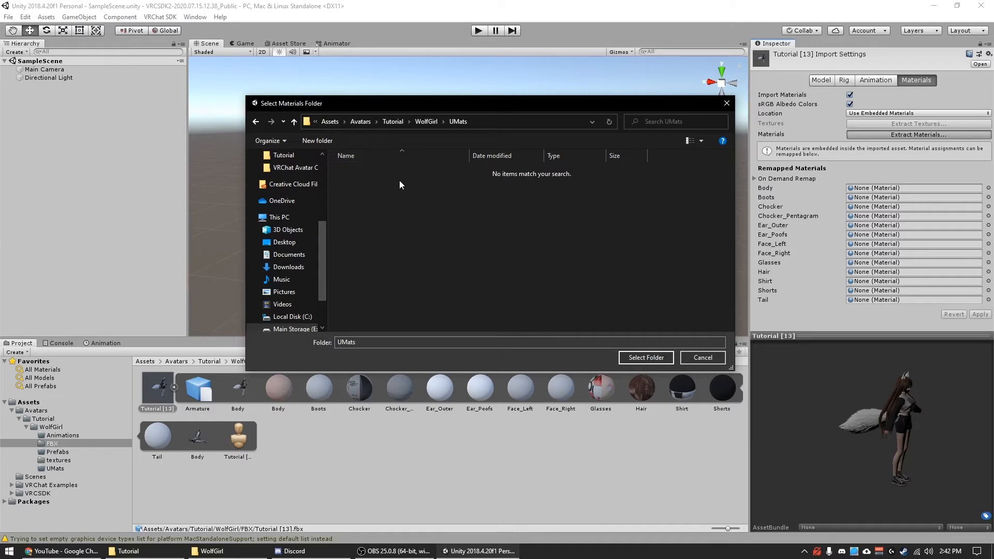
click(638, 358)
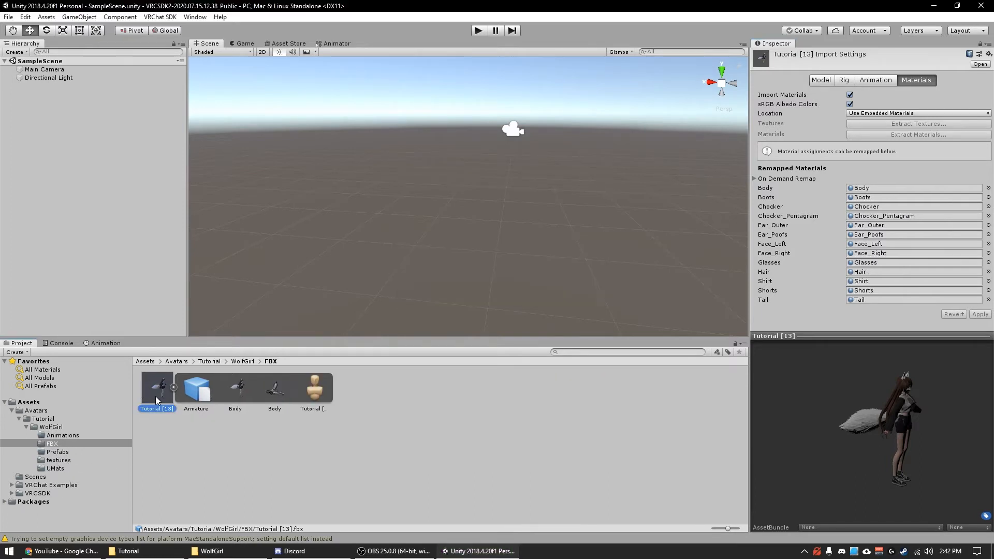
Add a new scene to the hierarchy and remove SampleScene from it.
right_click(43, 62)
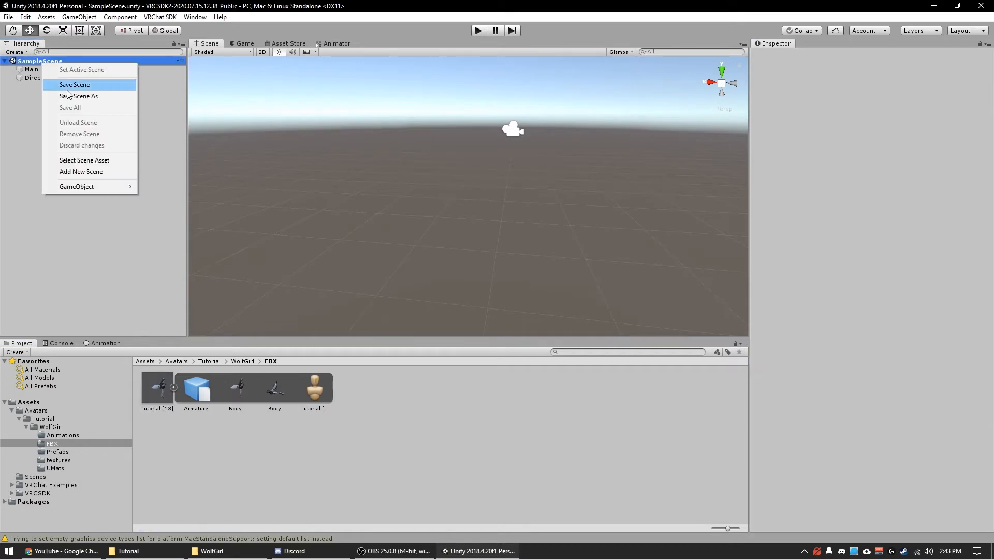
click(79, 172)
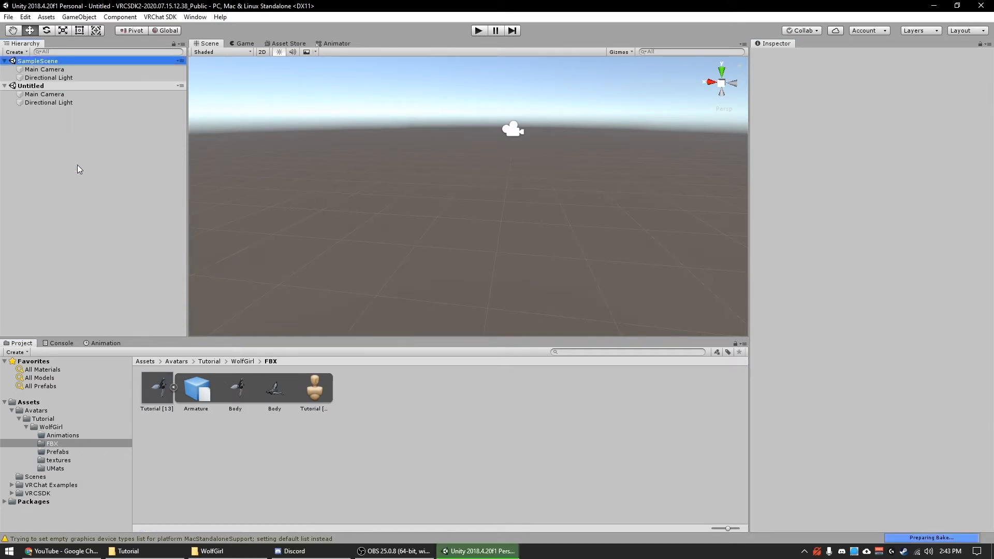
right_click(46, 61)
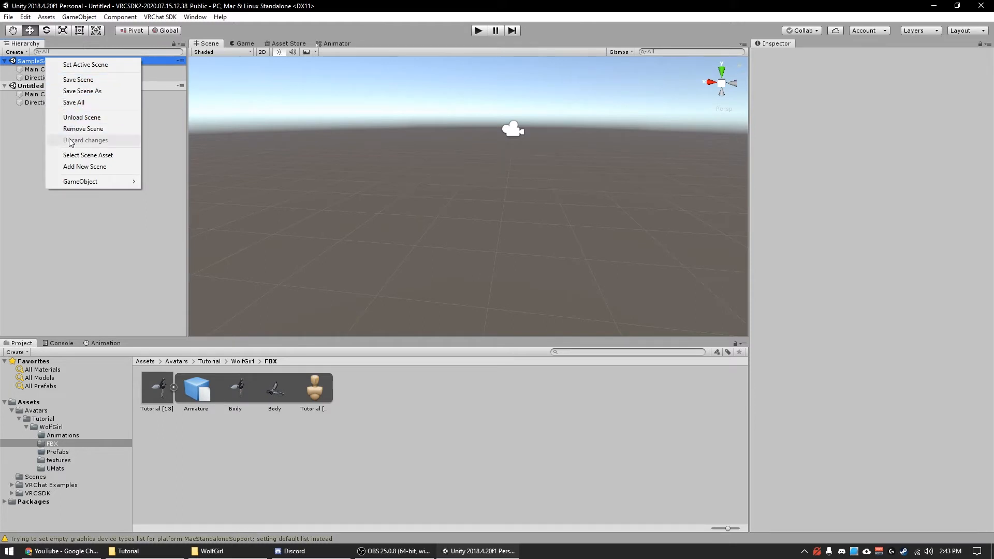
click(86, 130)
Save the new scene as WolfGirl in the Assets/Avatars/Tutorial/WolfGirl folder.
right_click(41, 64)
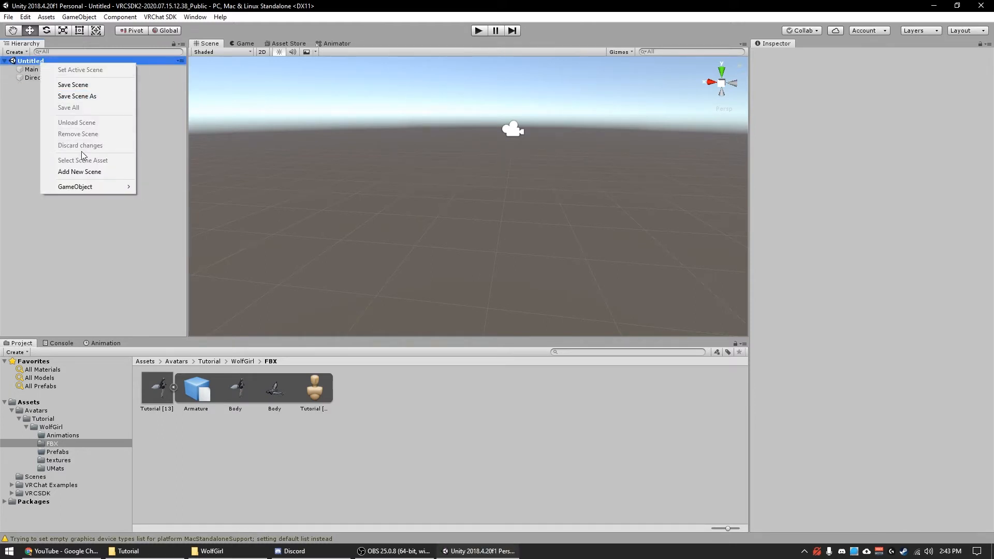
click(77, 97)
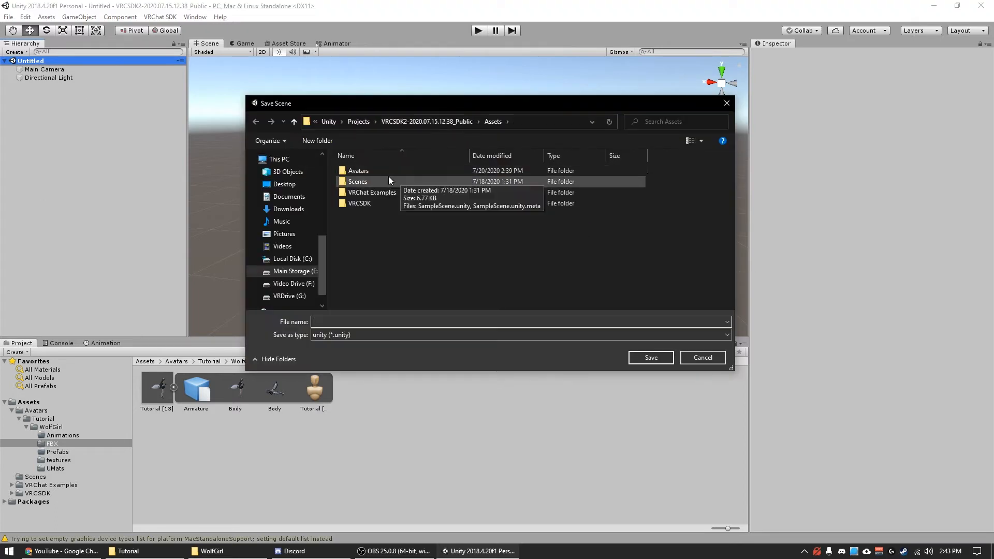
double_click(365, 170)
double_click(366, 169)
double_click(393, 170)
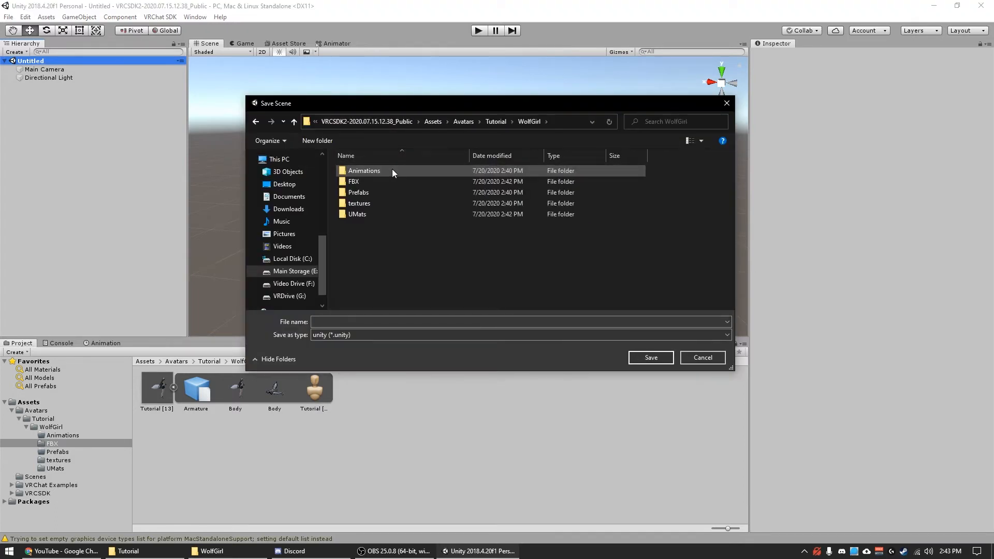
click(362, 321)
text(WolfGirl)
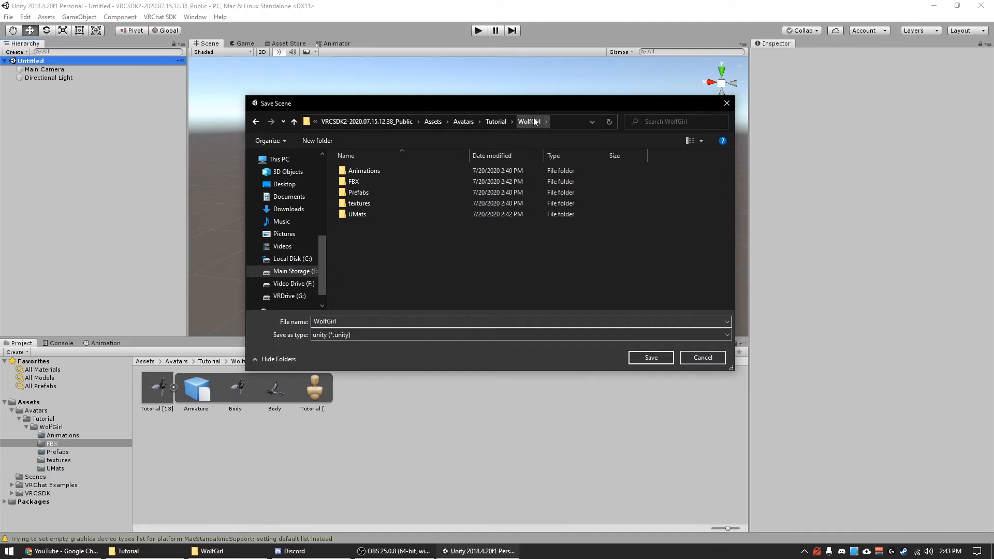
click(647, 356)
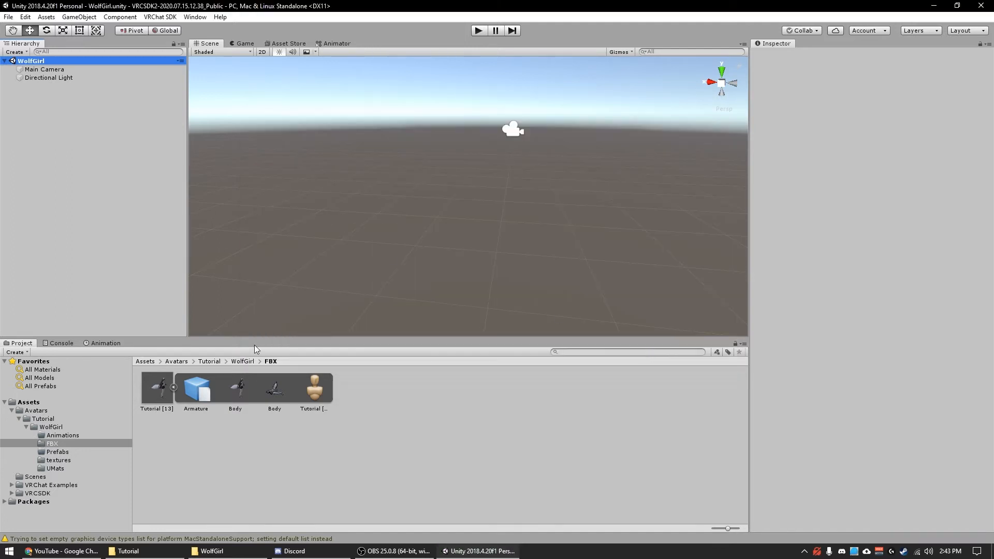
Place the Tutorial [13] model in the WolfGirl scene and examine its face up close.
drag(154, 390, 54, 249)
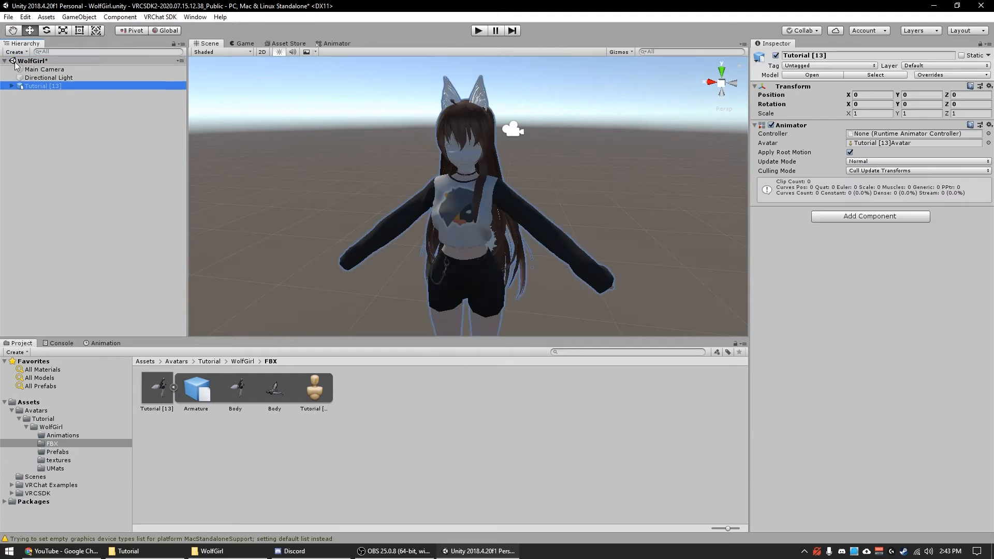
scroll(496, 220, up, 5)
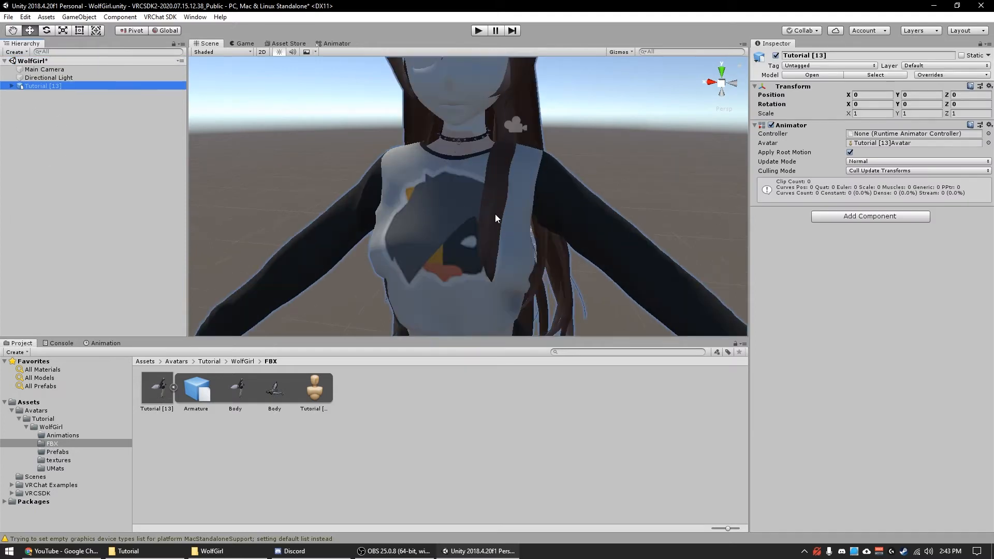
right_drag(495, 213, 517, 173)
middle_drag(517, 173, 526, 189)
alt+right_drag(526, 189, 536, 194)
scroll(531, 202, up, 6)
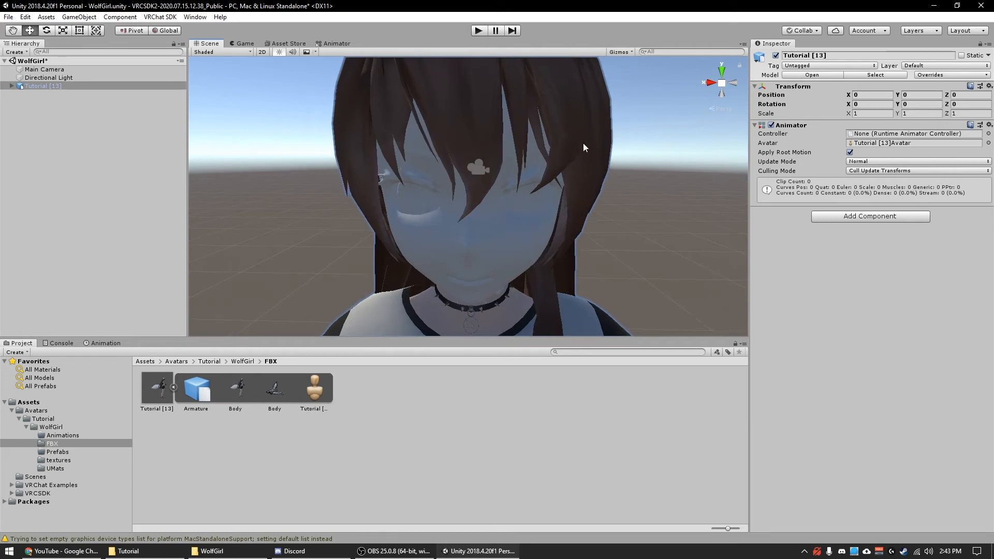
Assign the tex texture to the Boots material's Albedo map and check the boots on the model.
click(55, 469)
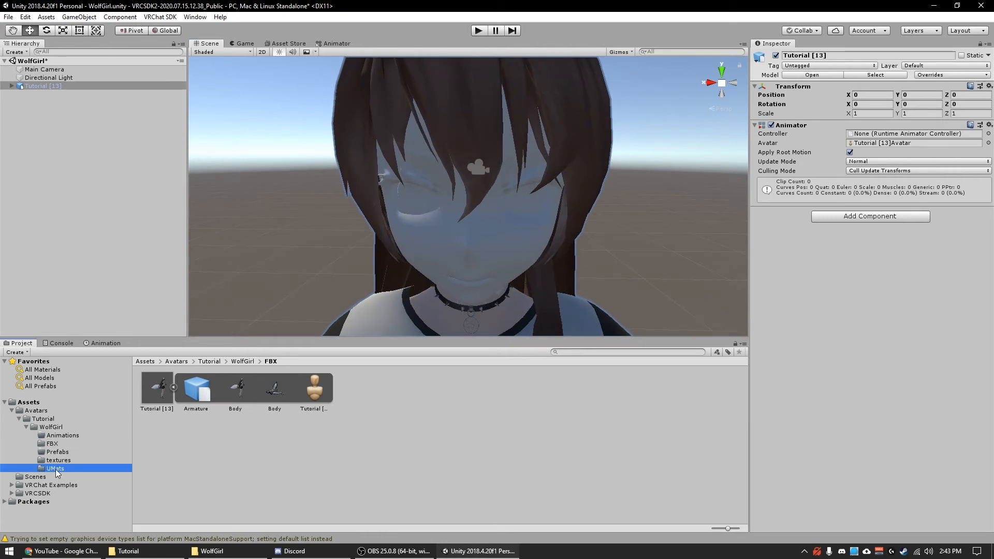
click(62, 461)
click(57, 468)
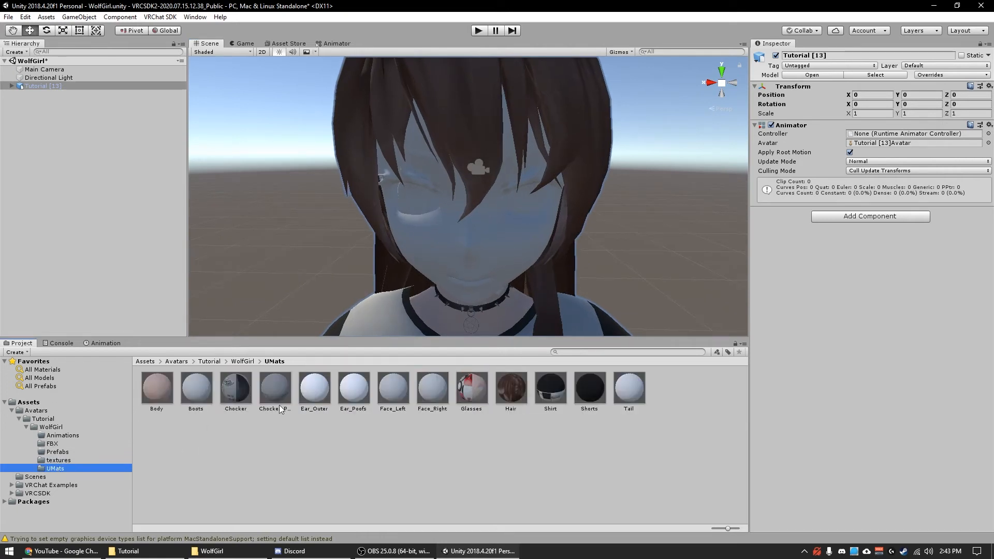
click(191, 381)
click(63, 460)
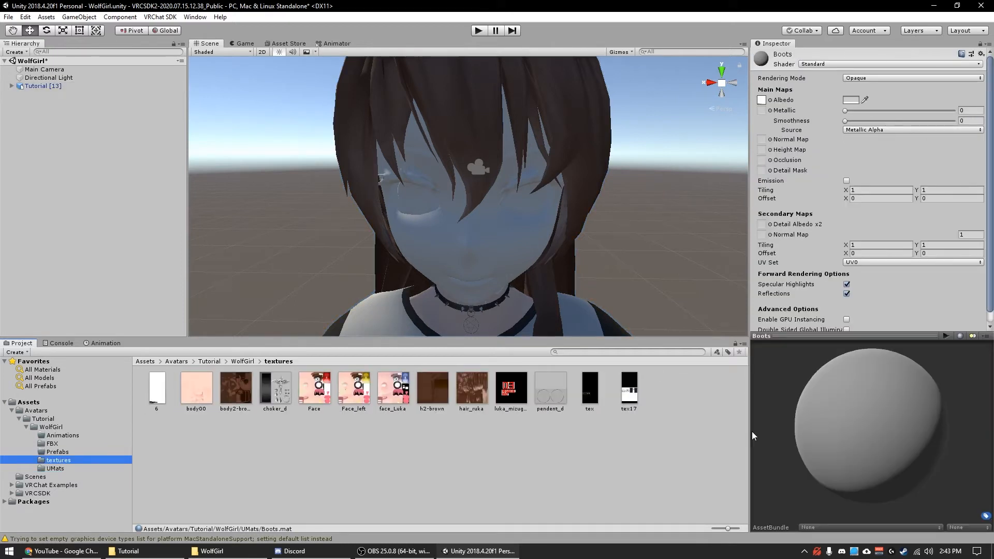
drag(586, 399, 762, 100)
middle_drag(519, 242, 509, 467)
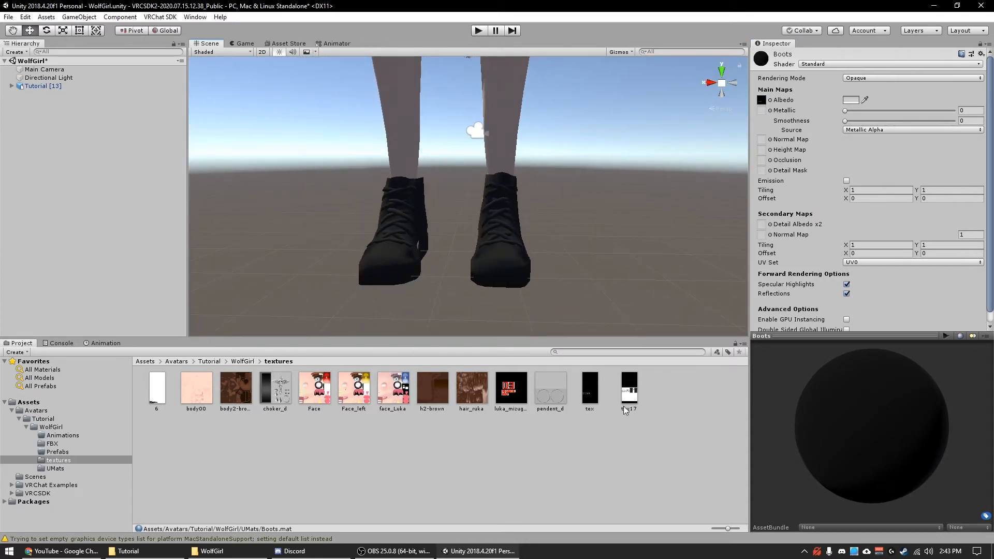
Replace the Boots material's Albedo map with the texture named 6.
click(591, 394)
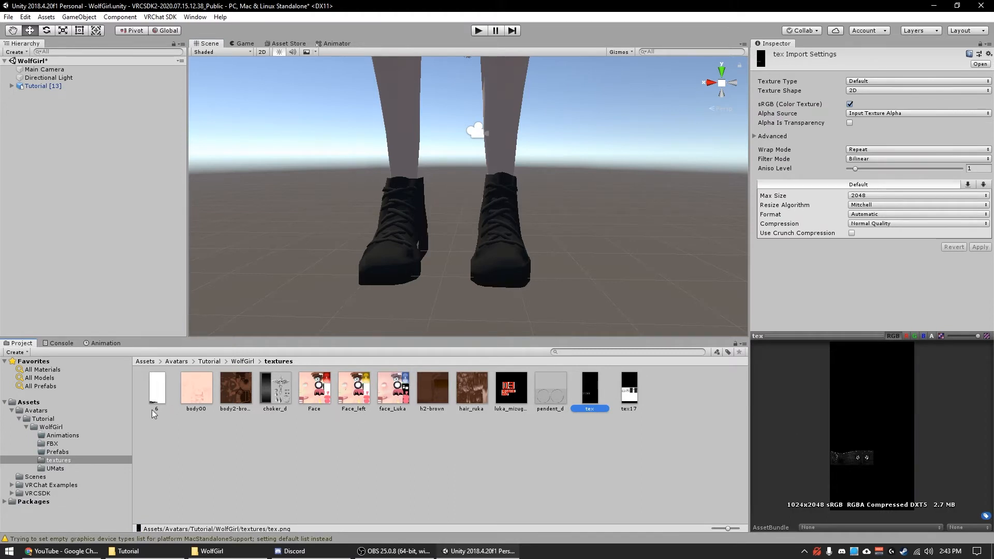
click(55, 469)
click(189, 396)
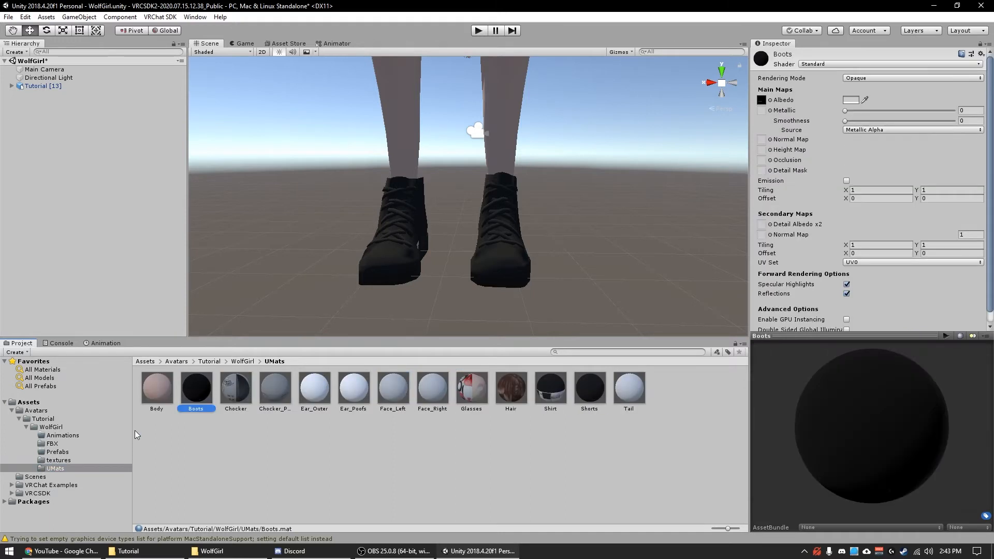
click(91, 459)
drag(157, 391, 762, 101)
Assign the h2-brown texture to the Ear_Outer material's Albedo map.
middle_drag(604, 160, 574, 375)
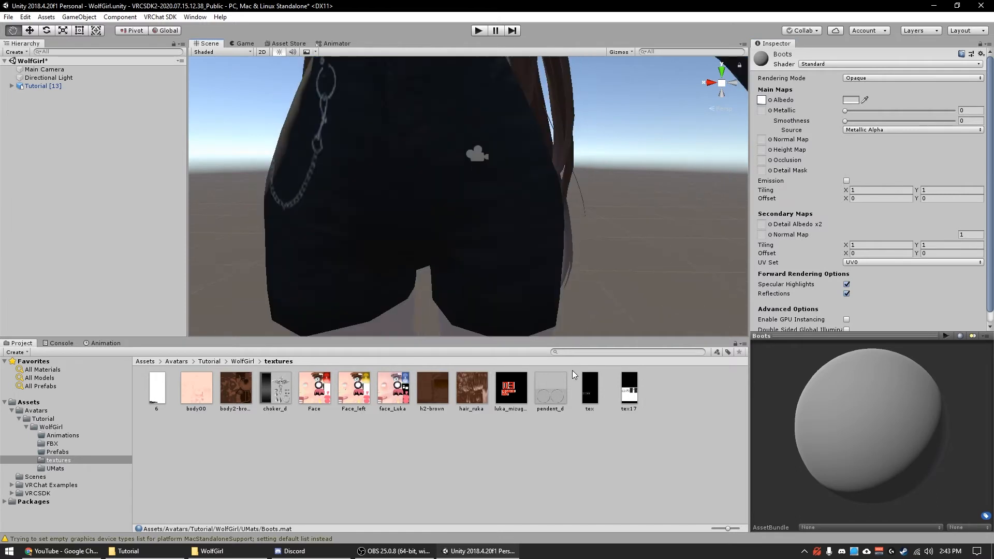
scroll(495, 218, down, 5)
middle_drag(495, 218, 517, 213)
scroll(511, 291, up, 4)
click(63, 469)
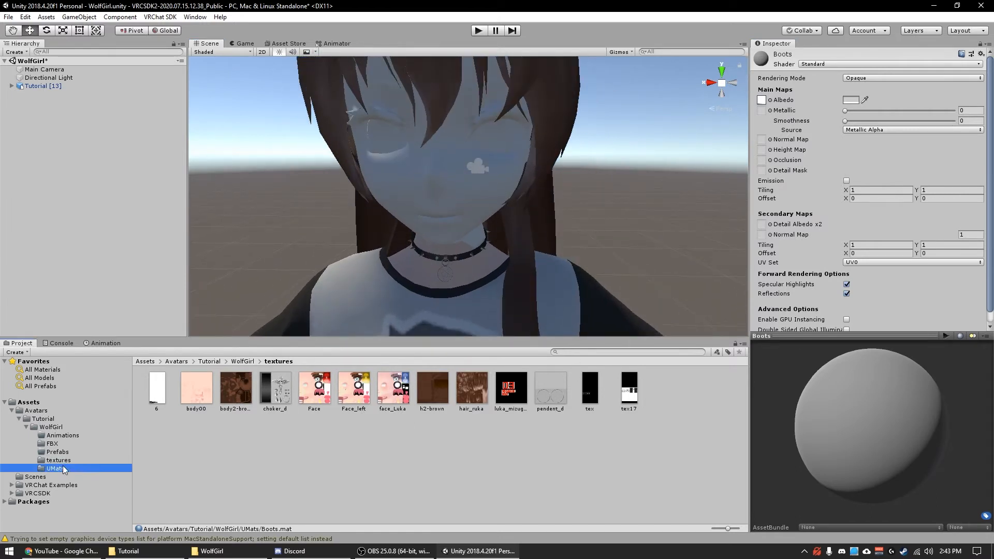
click(315, 389)
click(58, 460)
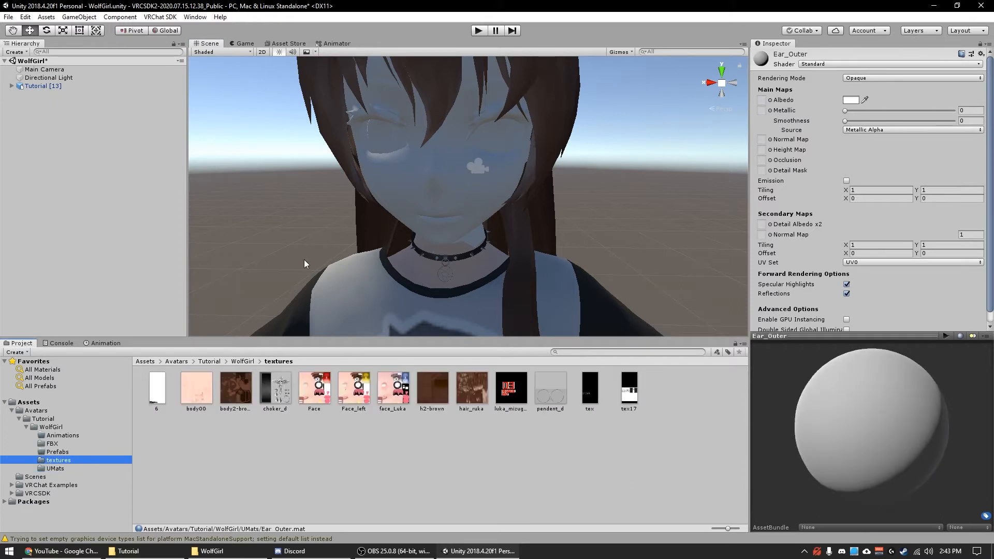
alt+drag(305, 264, 372, 261)
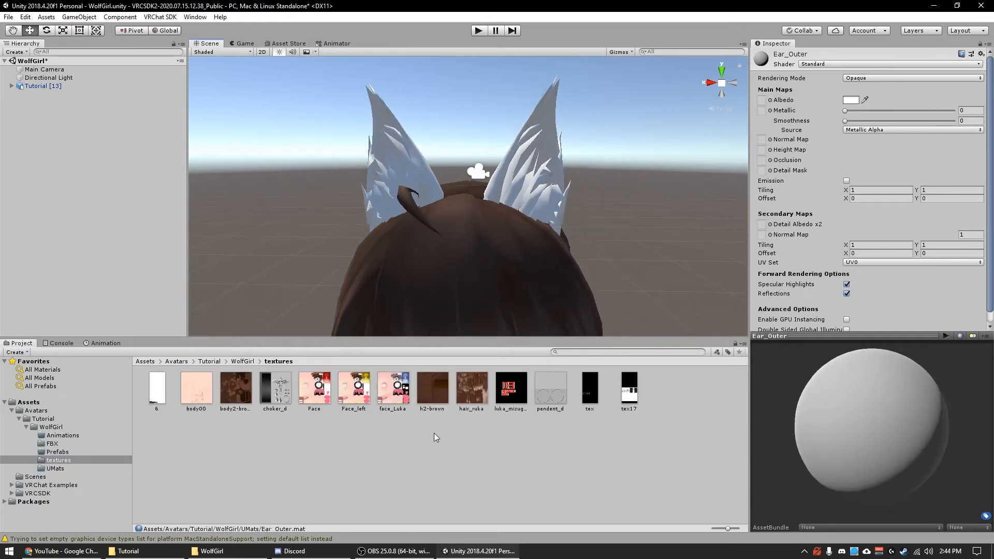
drag(437, 412, 759, 106)
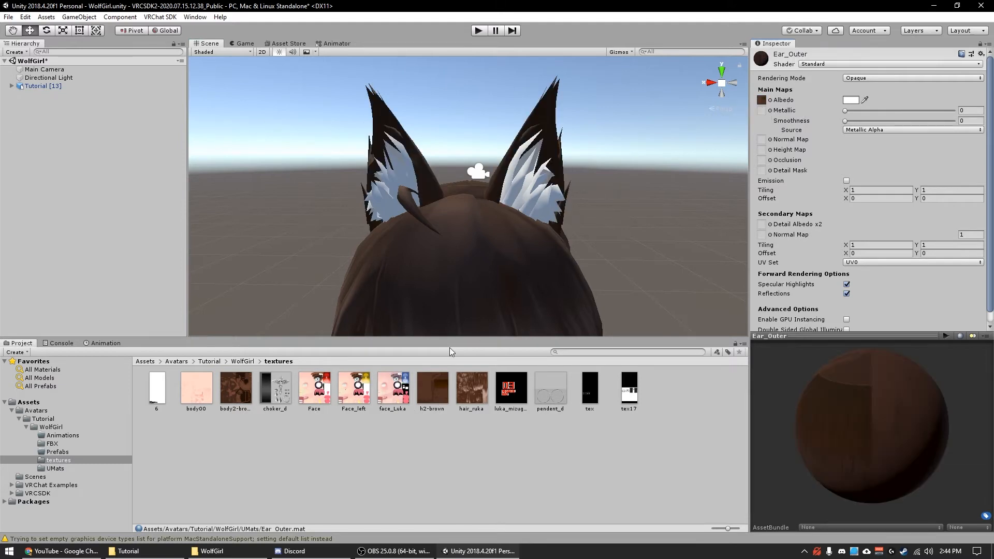
Examine the model's tail and the Ear_Poofs material's settings, and look over the available textures.
middle_drag(420, 268, 477, 179)
right_drag(478, 178, 453, 257)
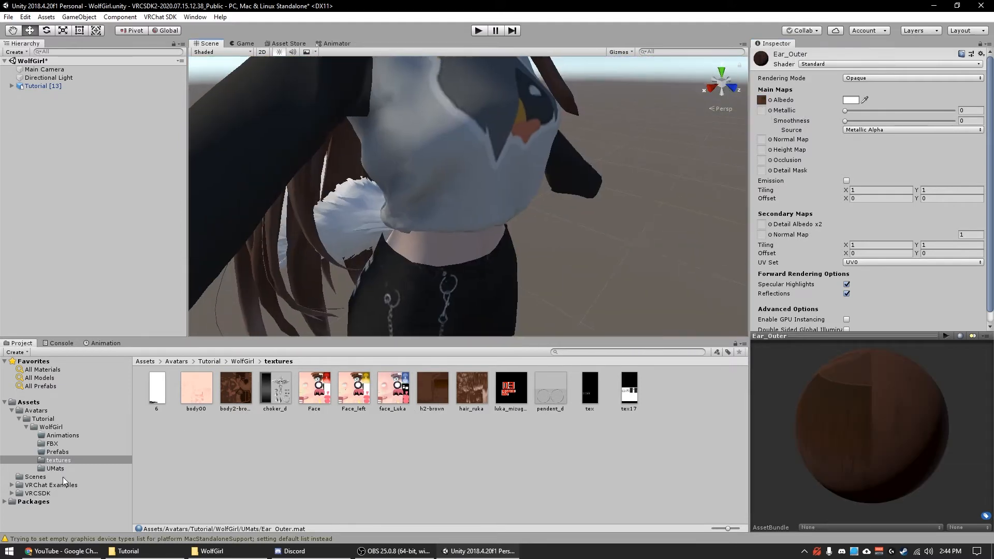
click(60, 469)
click(355, 390)
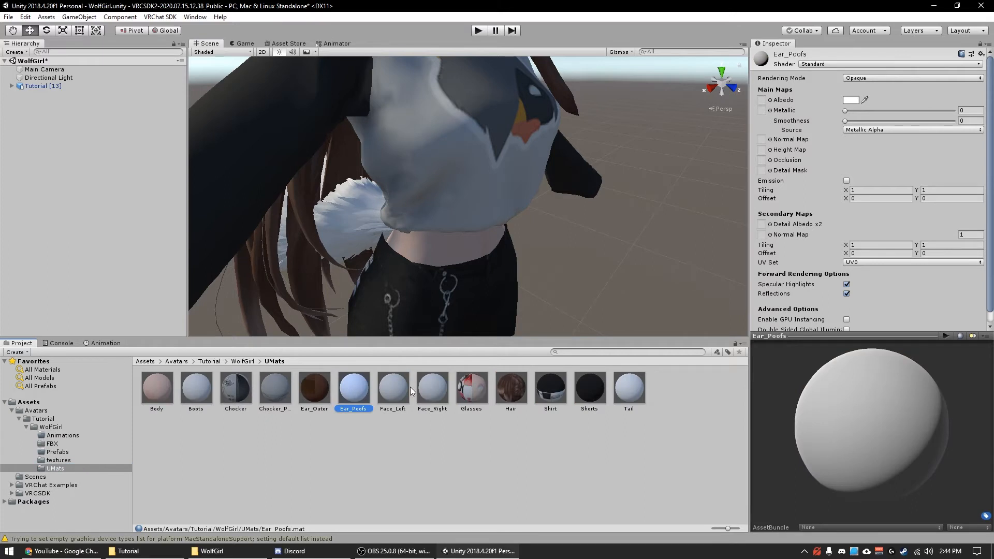
click(86, 460)
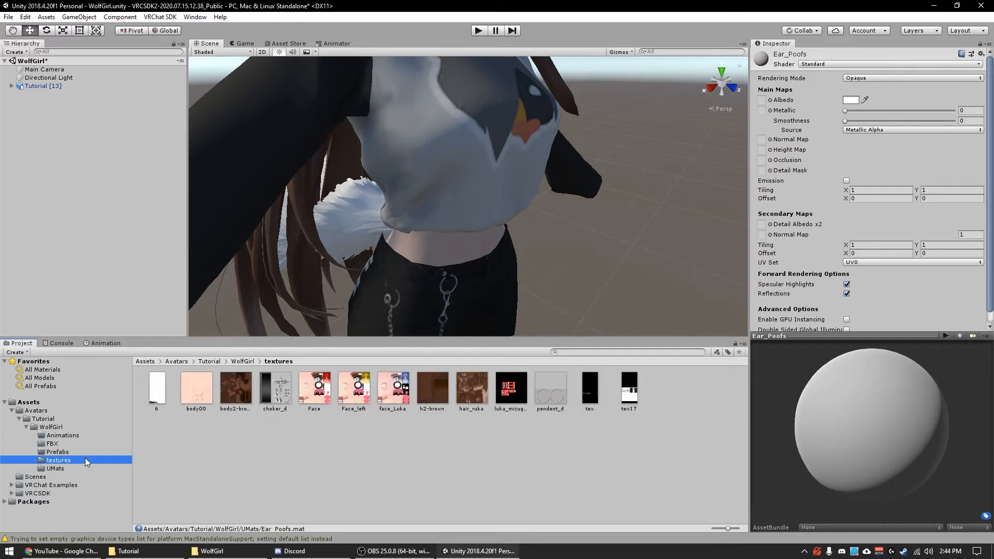
Assign the Face_left texture to the Face_Left material's Albedo map.
click(57, 468)
click(393, 383)
click(59, 461)
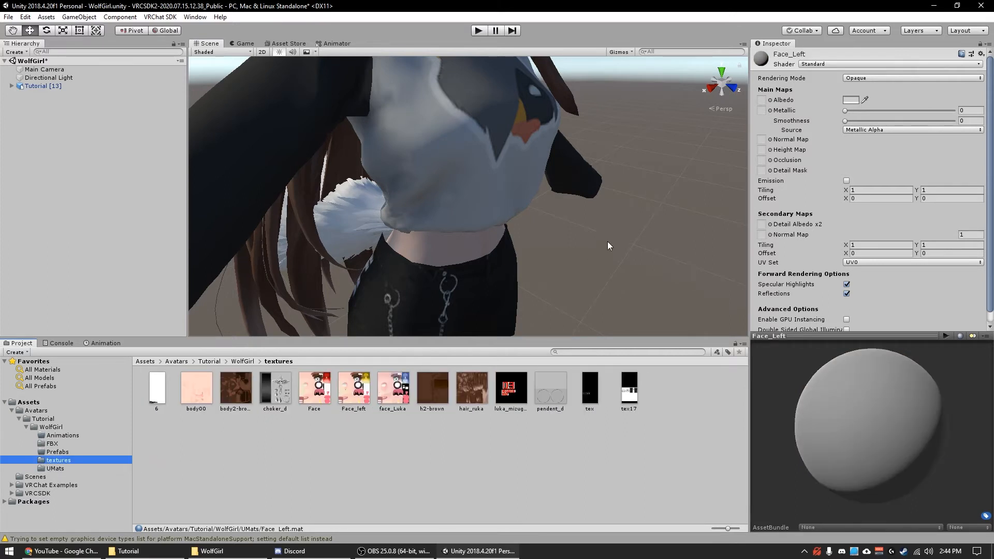
right_drag(608, 244, 483, 166)
middle_drag(484, 166, 419, 217)
drag(354, 389, 762, 101)
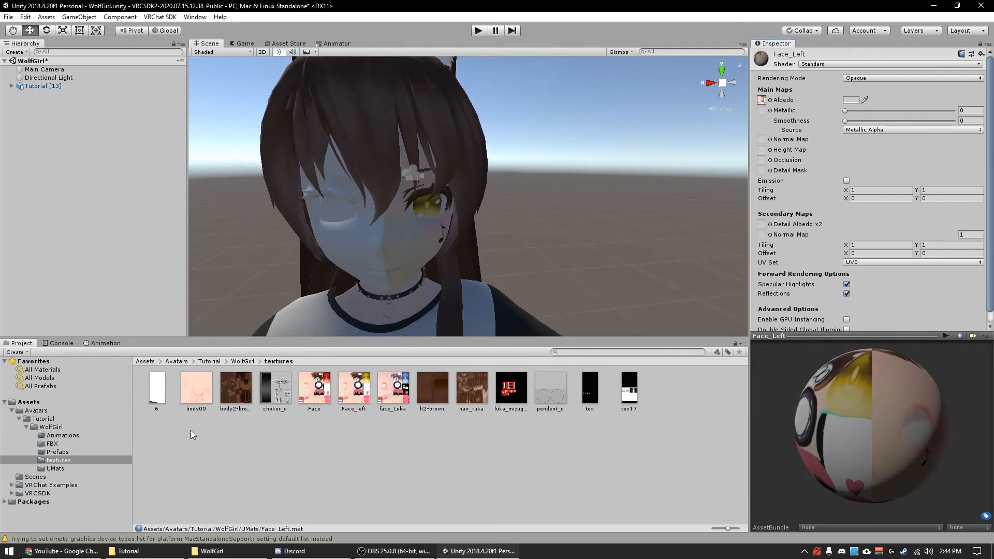
Assign the Face texture to the Face_Right material's Albedo map and check both eyes on the model.
click(55, 469)
click(435, 388)
click(35, 461)
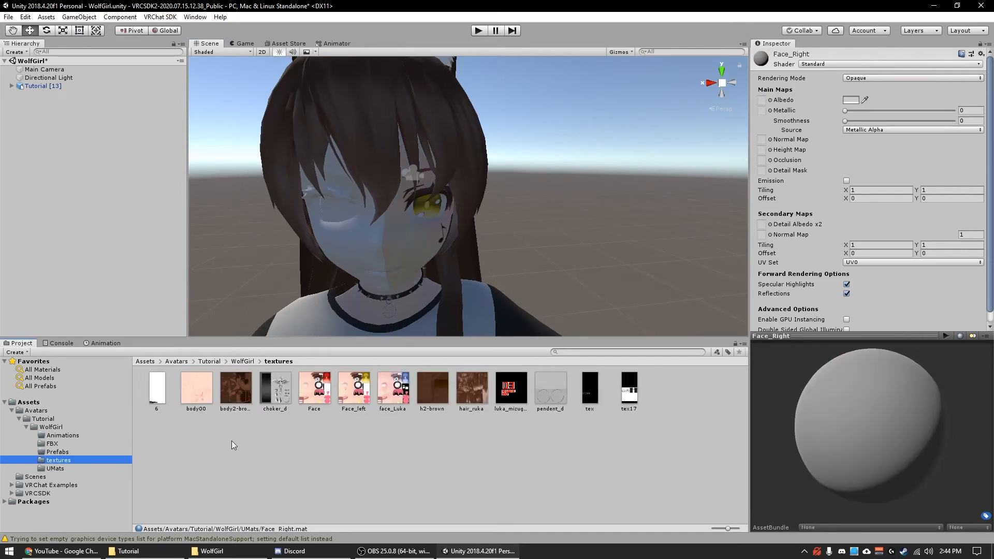
drag(318, 396, 761, 101)
alt+drag(515, 229, 481, 231)
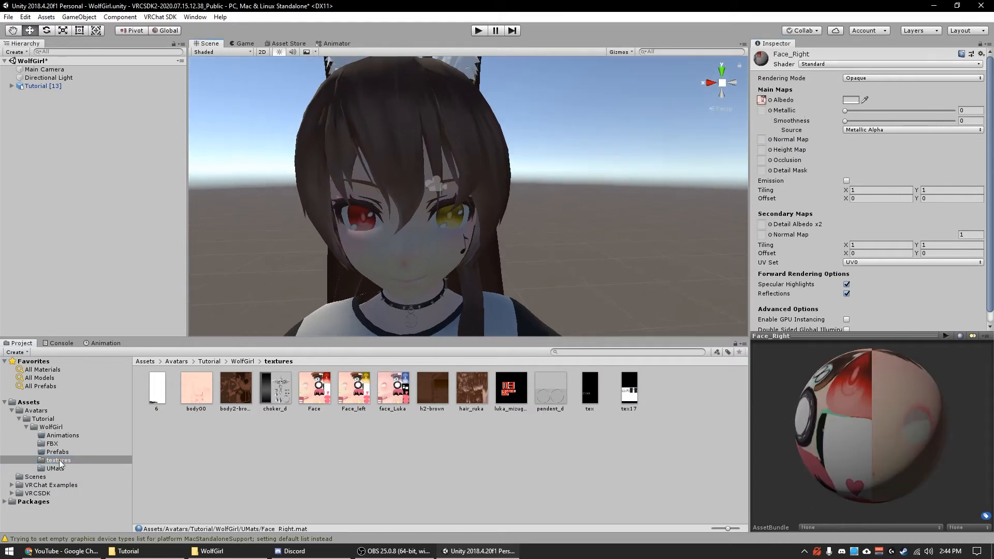
Assign the brown body2 texture to the Tail material's Albedo map.
click(57, 468)
click(622, 389)
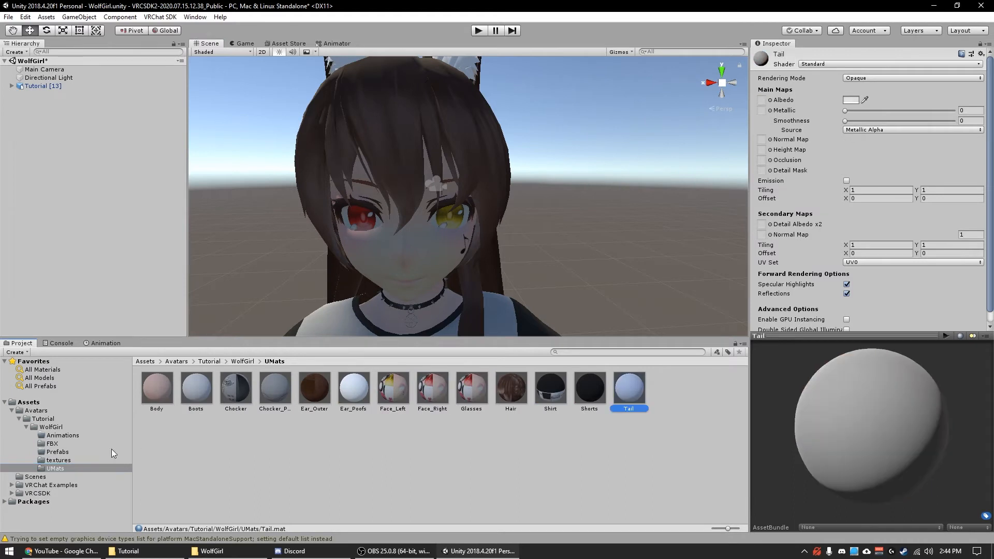
click(58, 461)
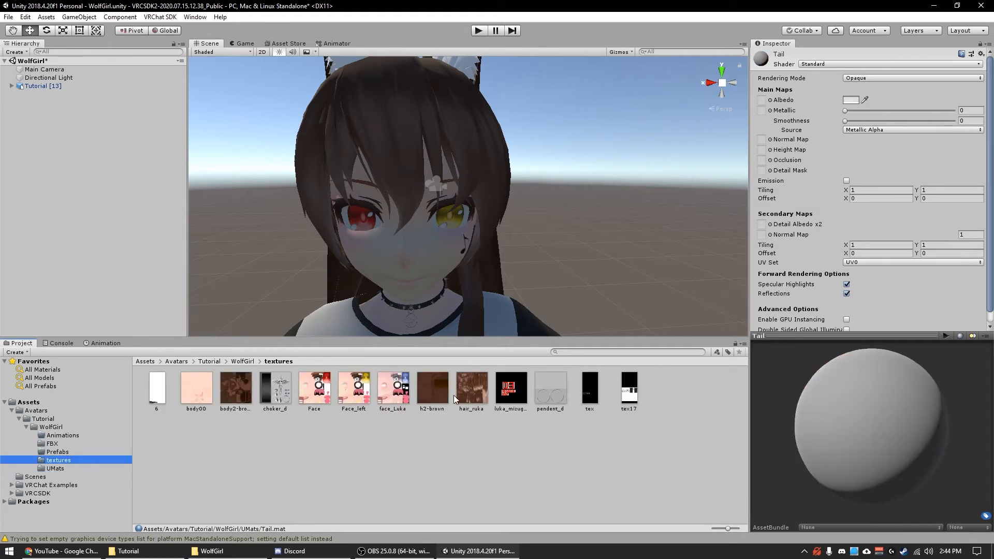
drag(231, 396, 764, 100)
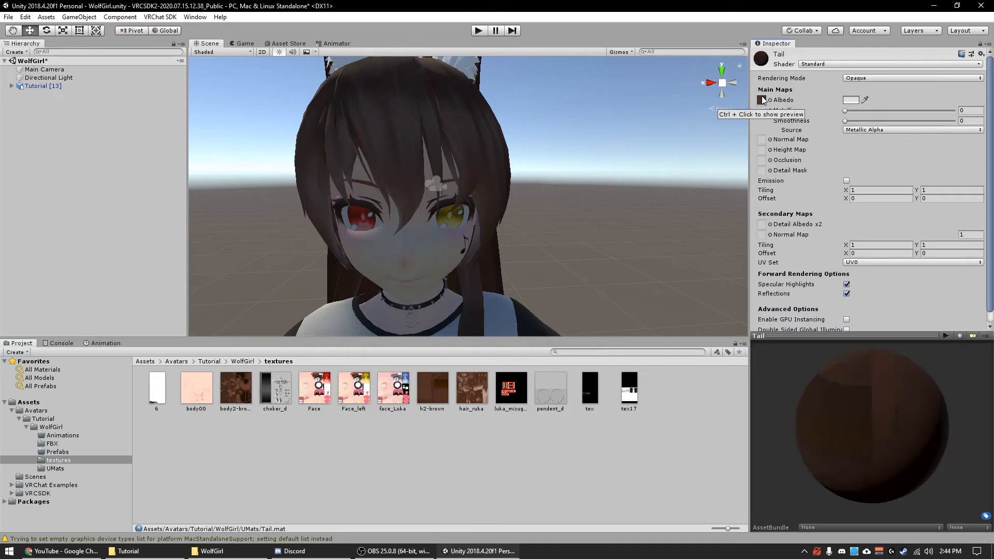
middle_drag(373, 264, 467, 289)
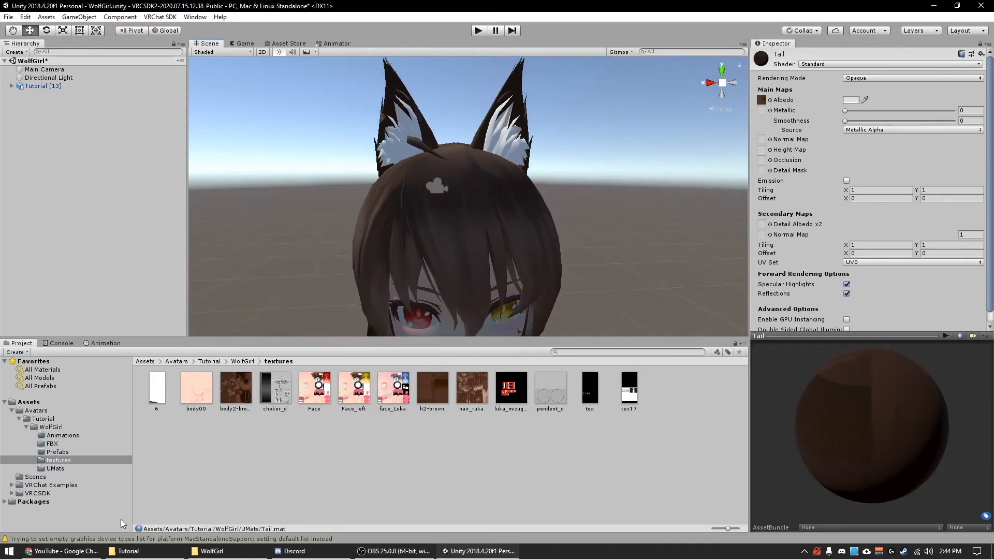
Replace the Ear_Outer material's Albedo map with the brown body2 texture and check the whole model.
click(56, 469)
click(311, 393)
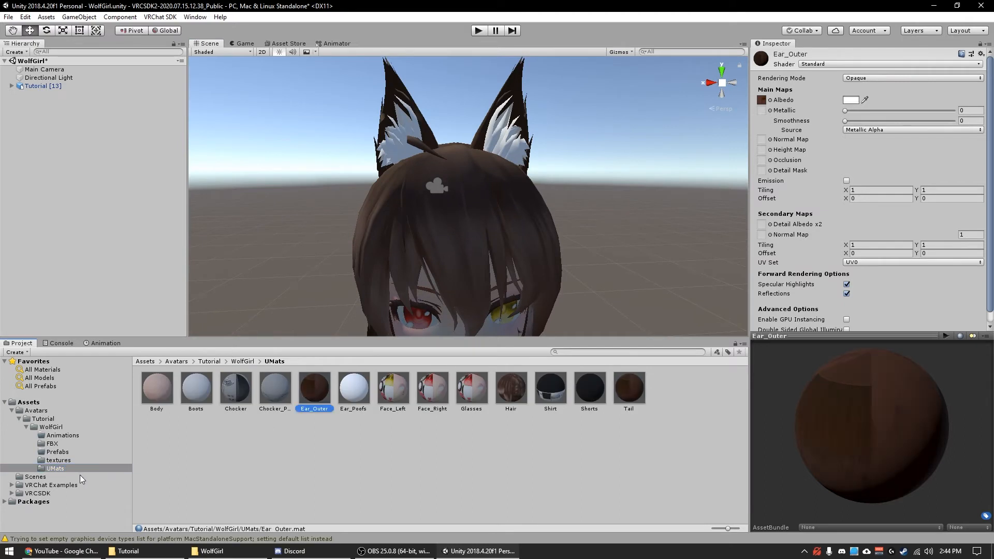
click(58, 460)
drag(237, 405, 761, 100)
right_drag(647, 174, 511, 175)
middle_drag(510, 176, 441, 193)
right_drag(441, 194, 524, 217)
scroll(485, 232, down, 5)
scroll(485, 233, up, 5)
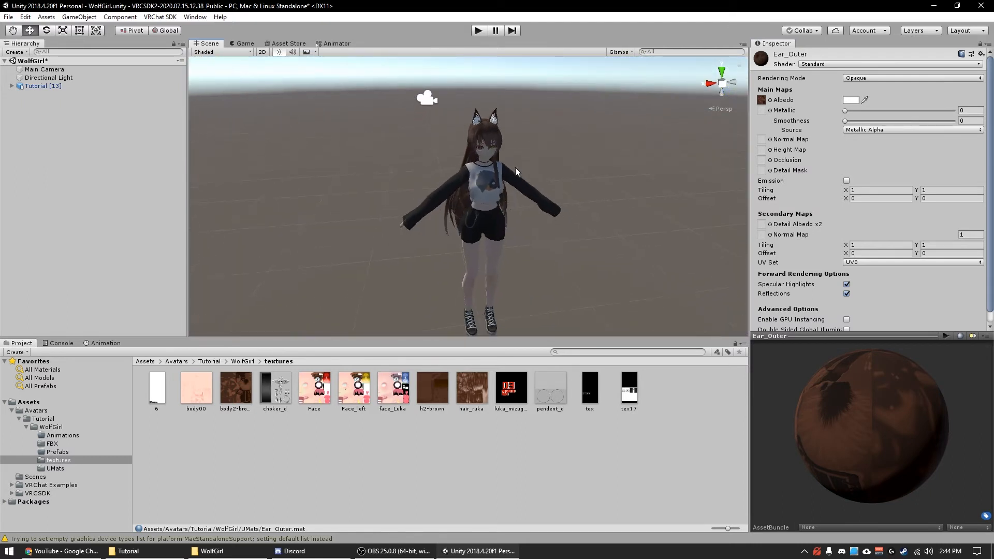
Switch to Discord and download PoiToonShader5.6.8.unitypackage from the Poiyomi Shaders free-shader-releases channel.
right_click(294, 462)
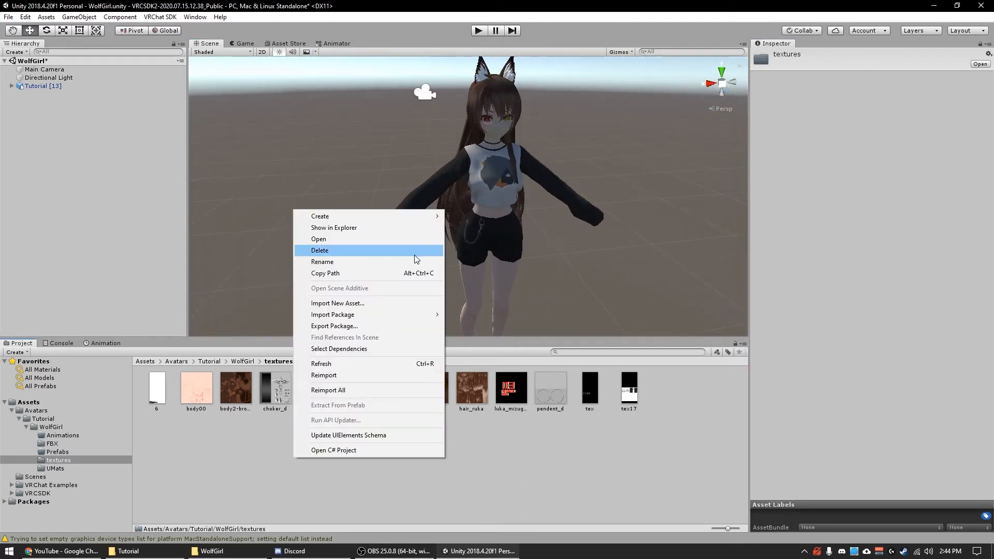
click(267, 497)
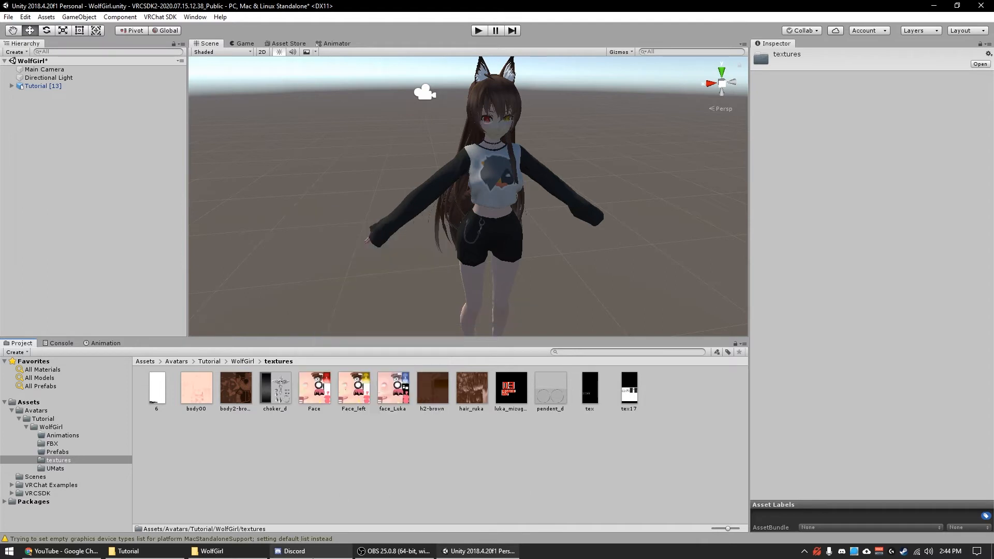
click(312, 558)
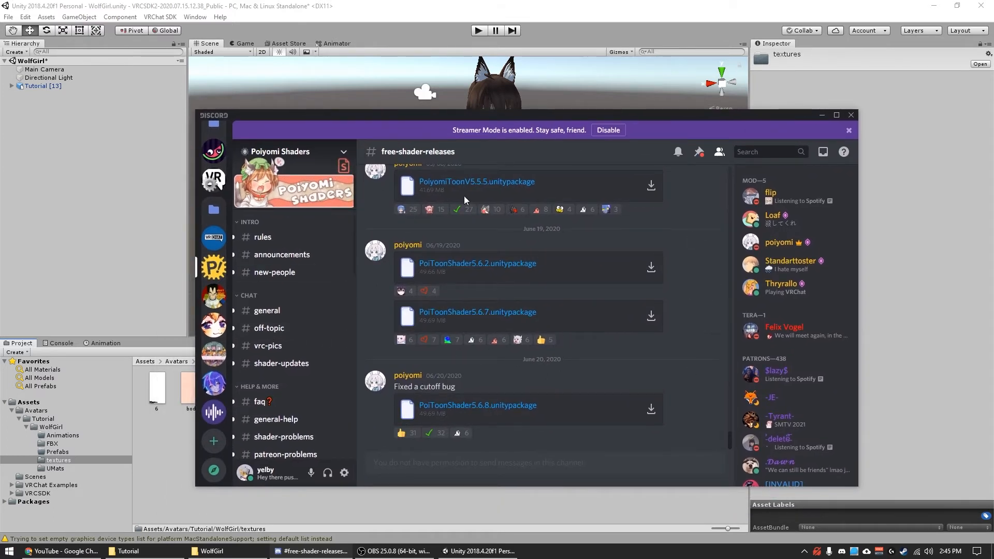
click(656, 415)
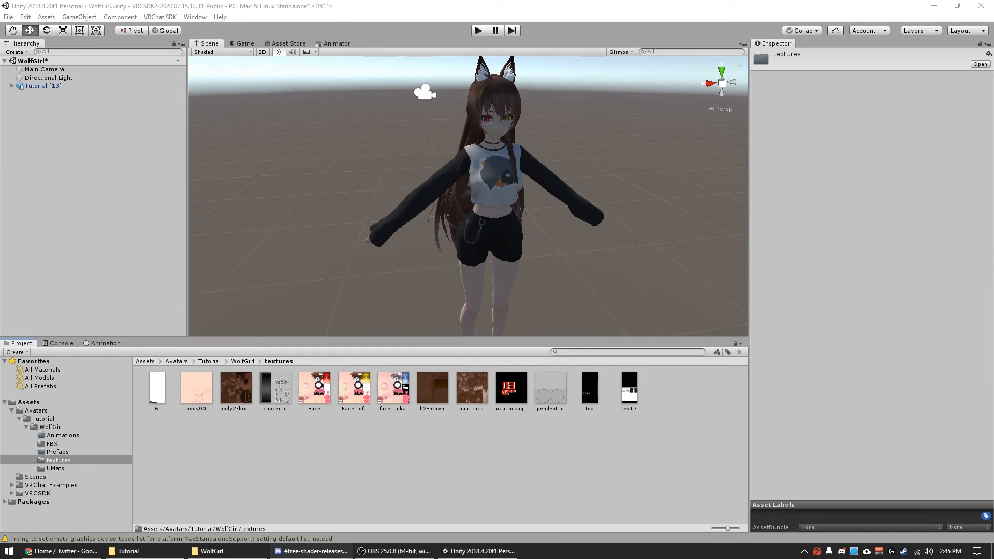
key(super+e)
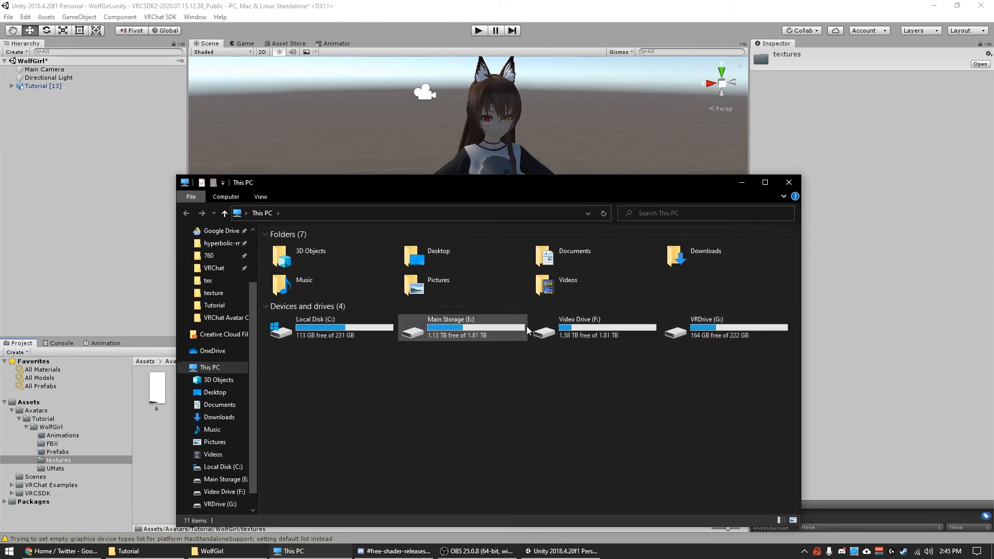
click(788, 182)
right_click(309, 443)
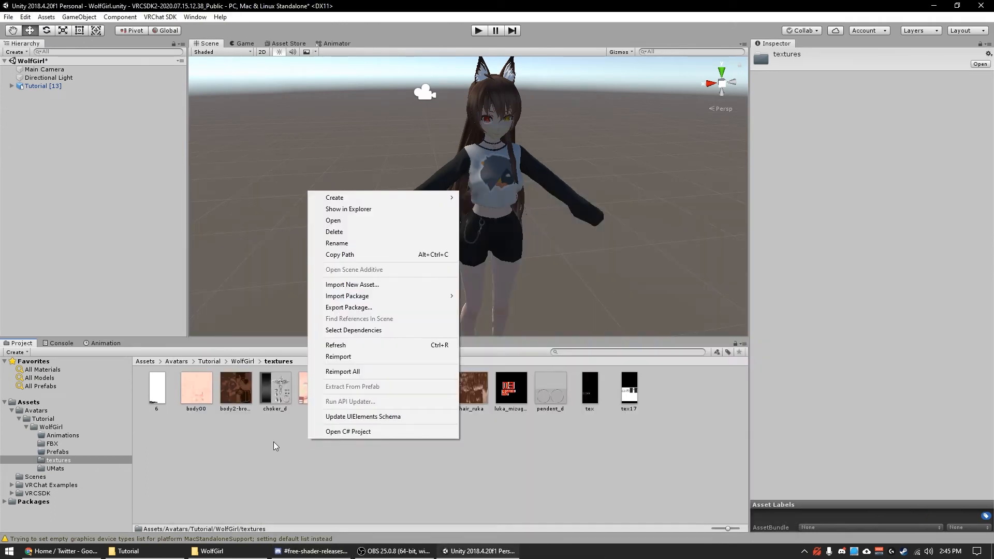
Switch to File Explorer and put the downloaded PoiToonShader5.6.8 package into E:\Unity\Extras\vrcmods\Shader.
key(super+e)
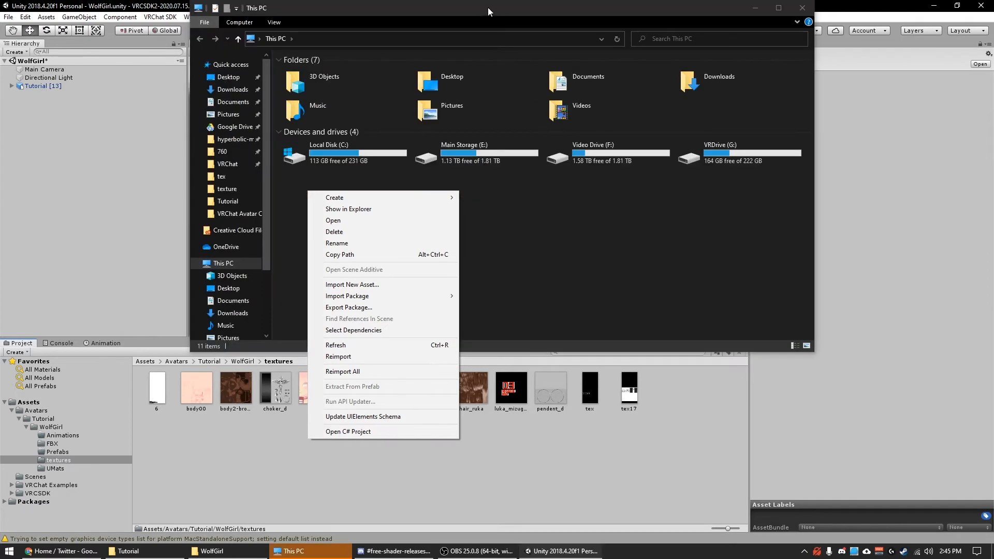
scroll(305, 311, down, 3)
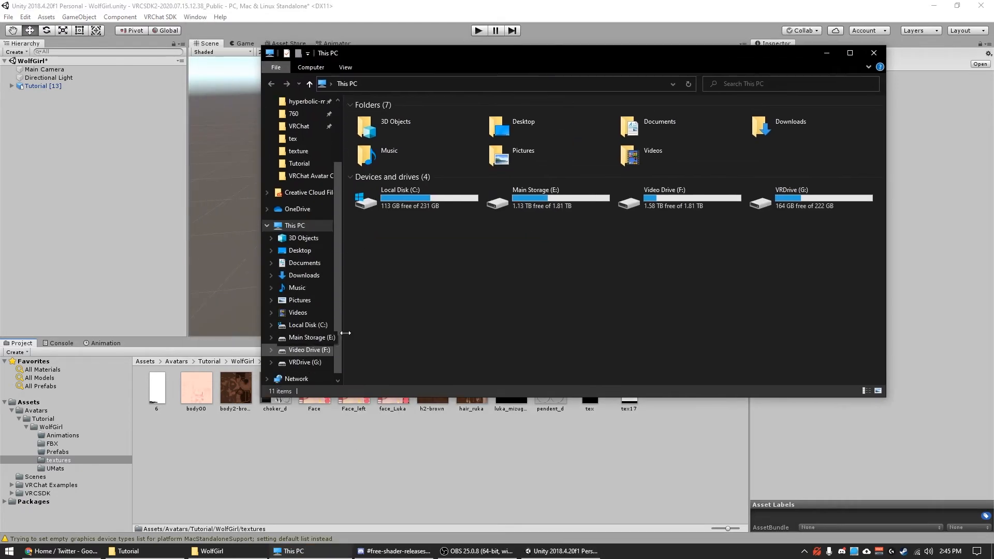
double_click(539, 198)
key(u)
double_click(385, 326)
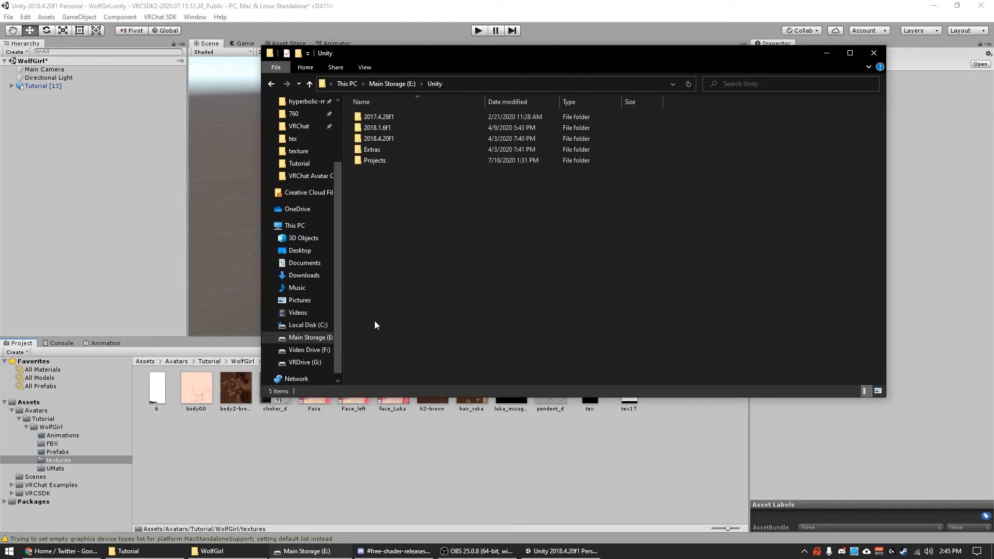
double_click(412, 140)
double_click(388, 129)
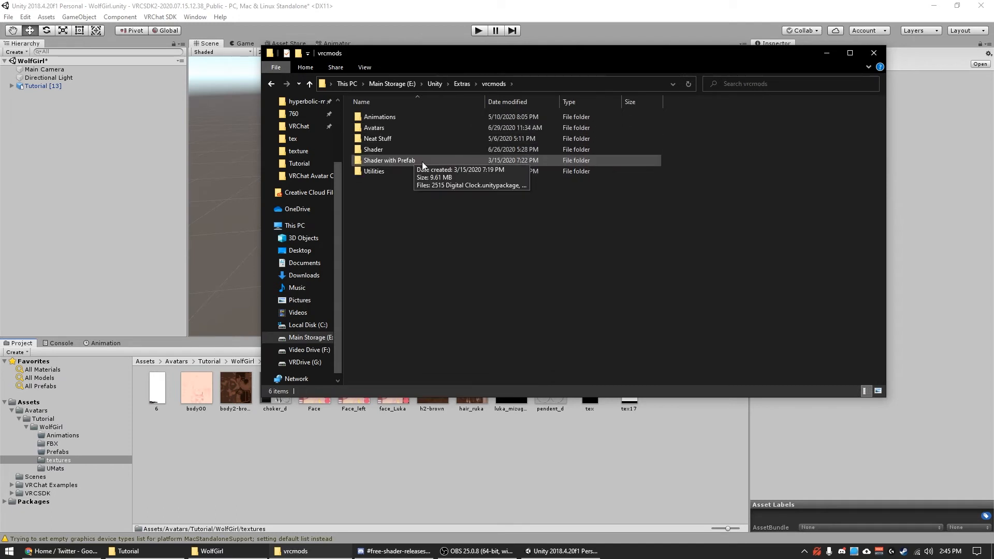
double_click(399, 150)
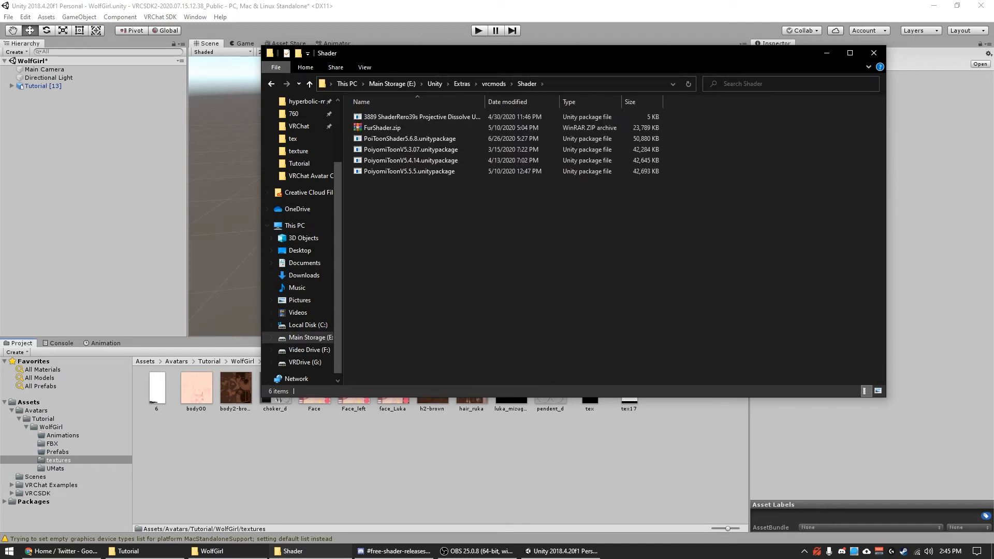
drag(443, 326, 445, 327)
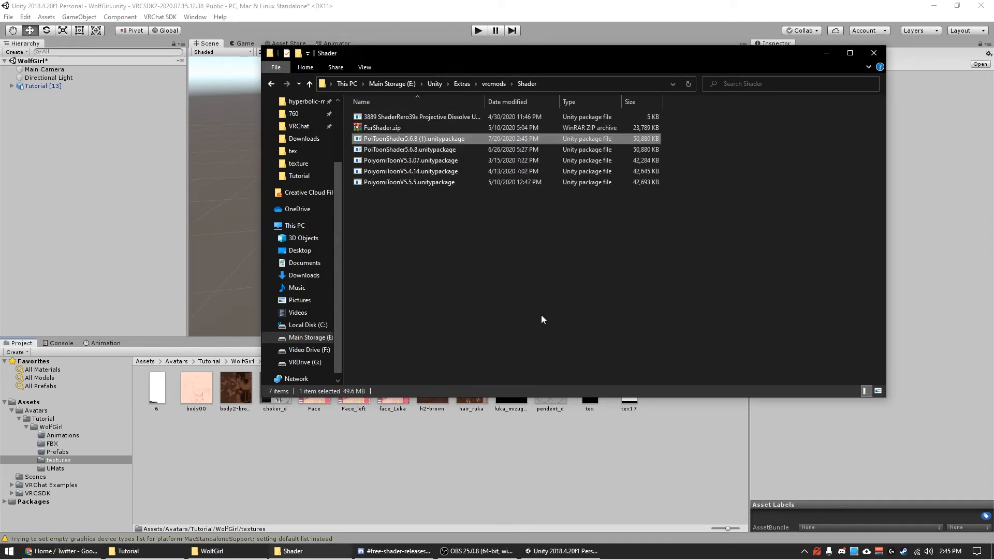
click(427, 140)
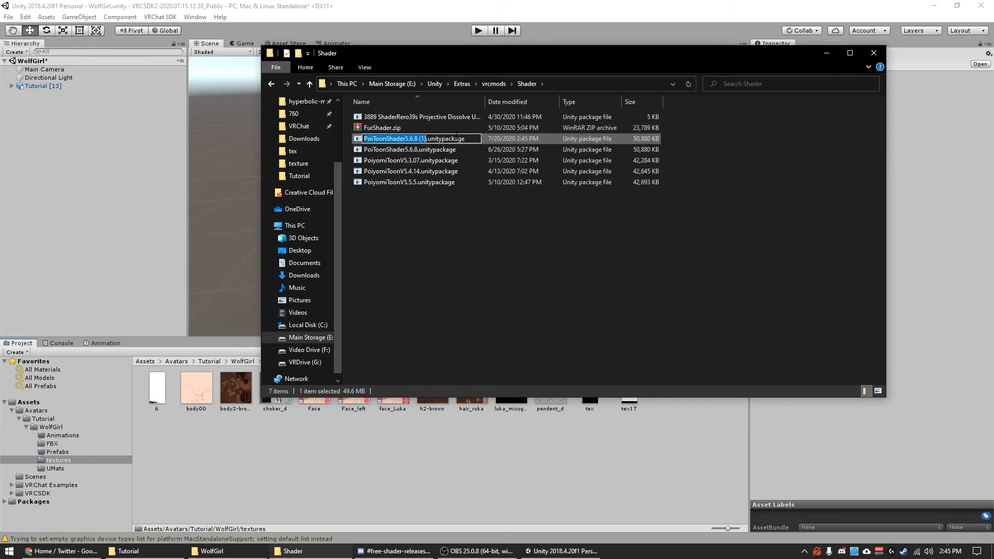
key(Escape)
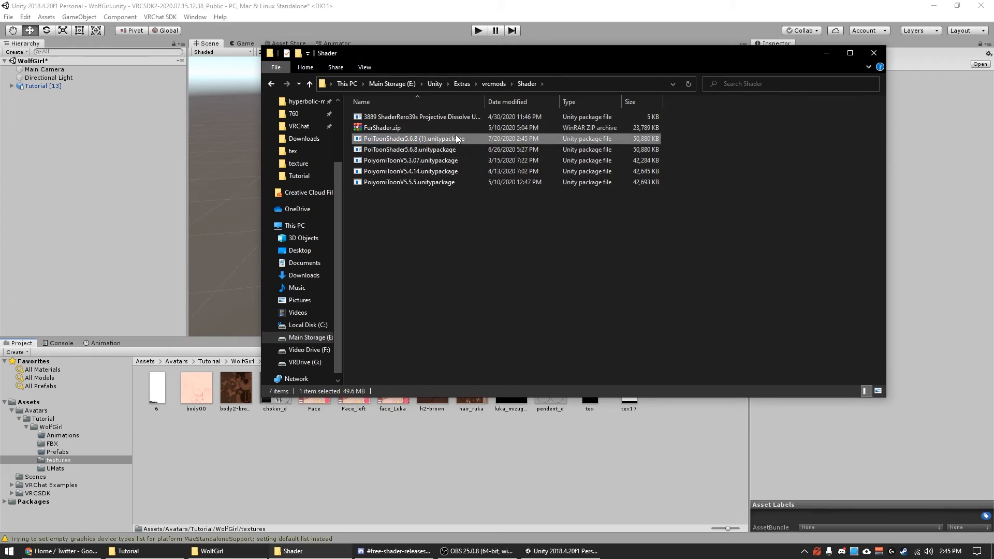
Back in Unity, open PoiToonShader5.6.8.unitypackage from Unity\Extras\vrcmods\Shader as a custom package to import.
right_click(288, 423)
mouse_move(362, 281)
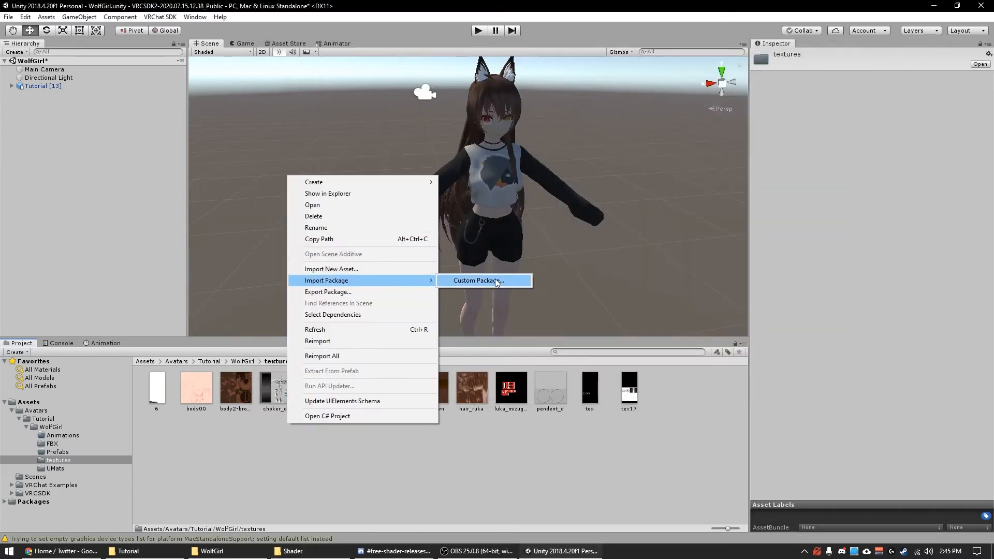
click(474, 280)
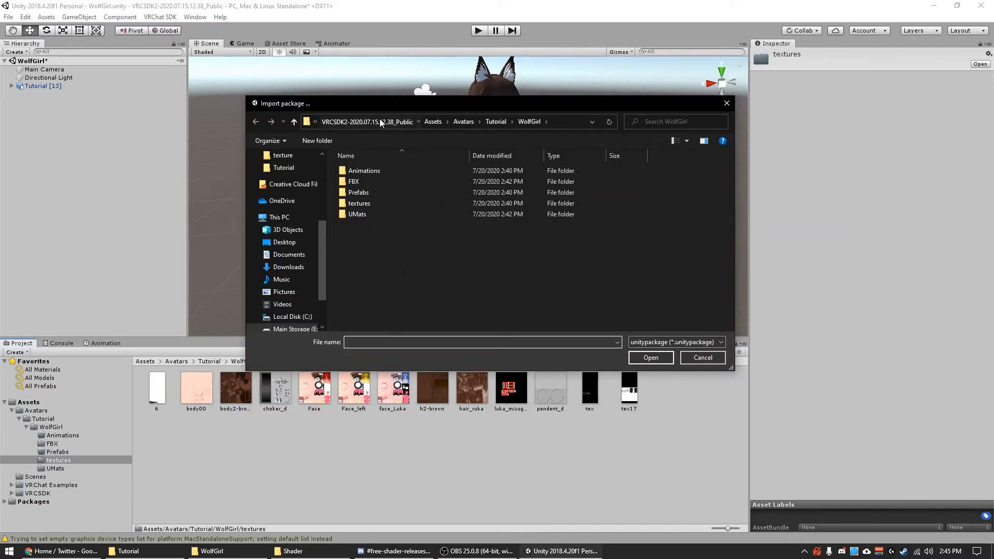
click(409, 122)
click(410, 123)
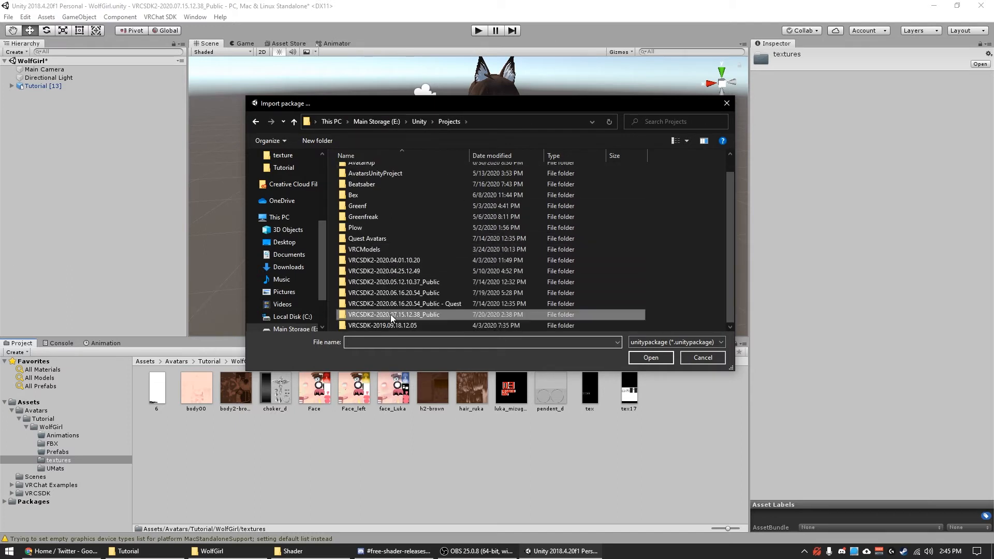
click(422, 123)
double_click(359, 205)
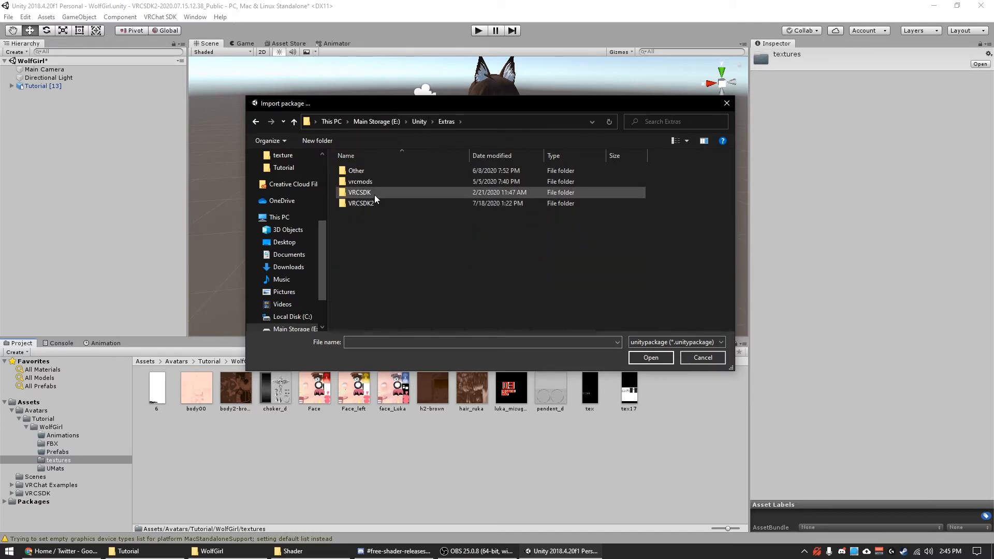
double_click(375, 195)
click(446, 121)
double_click(377, 184)
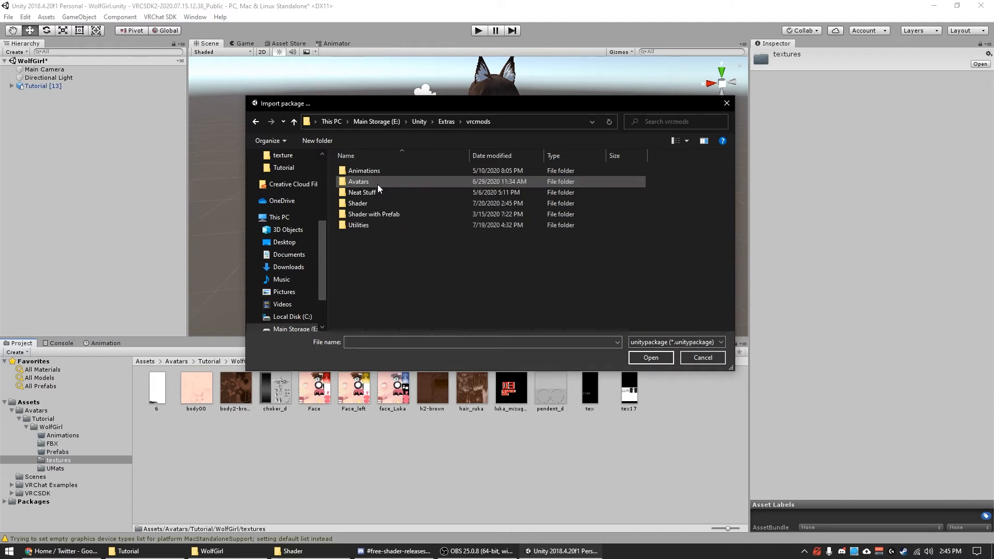
double_click(382, 202)
click(402, 182)
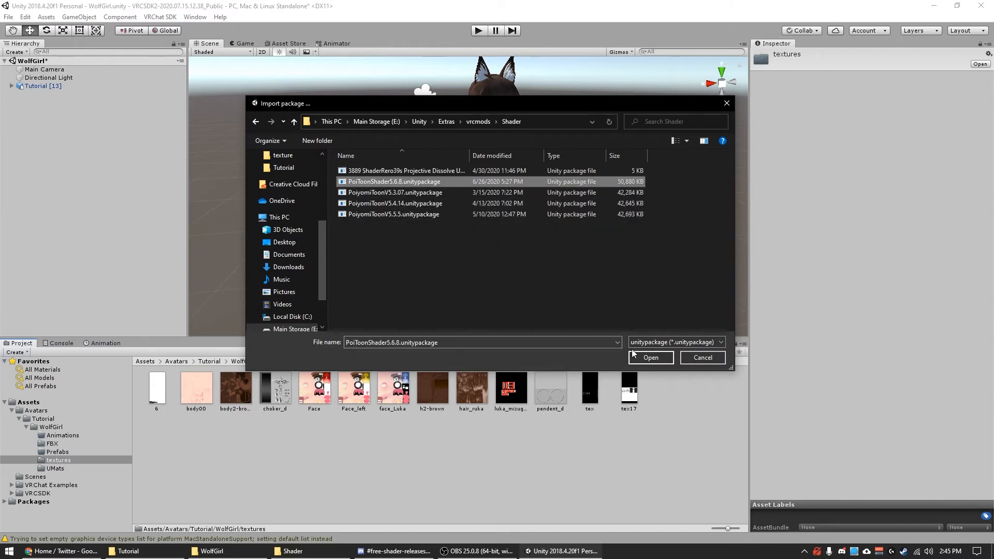
click(663, 359)
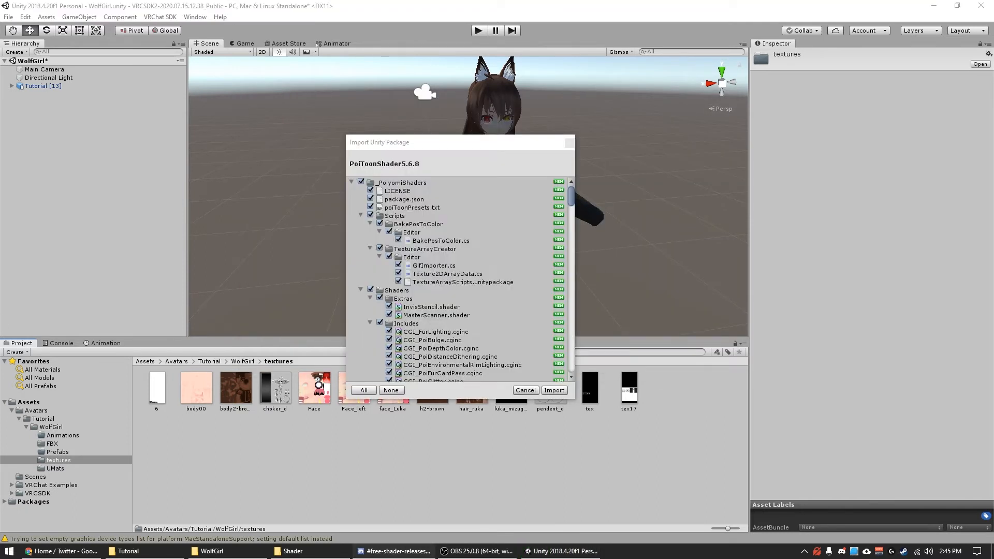
Import all files of the PoiToonShader5.6.8 package and close the Thry Settings window.
click(555, 391)
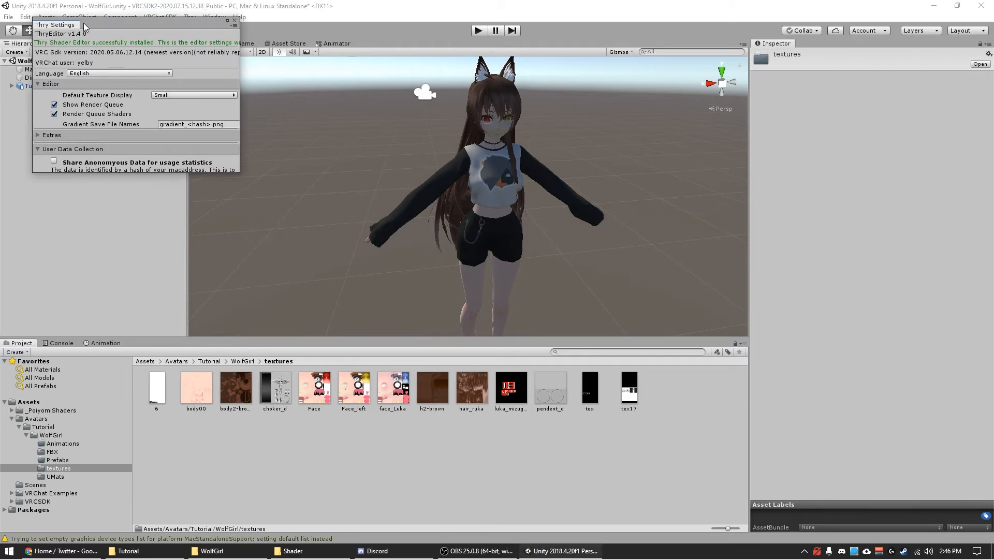
drag(86, 27, 75, 24)
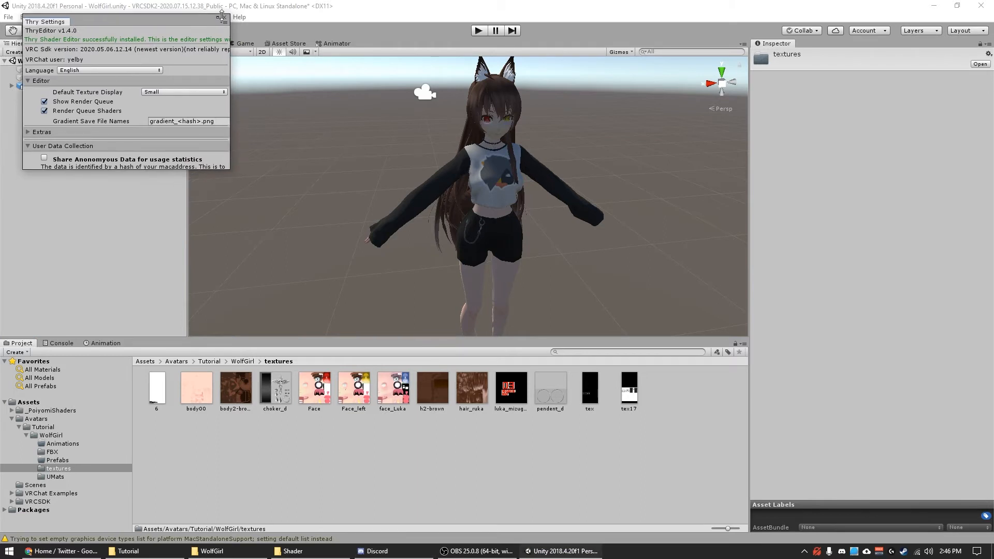
click(225, 18)
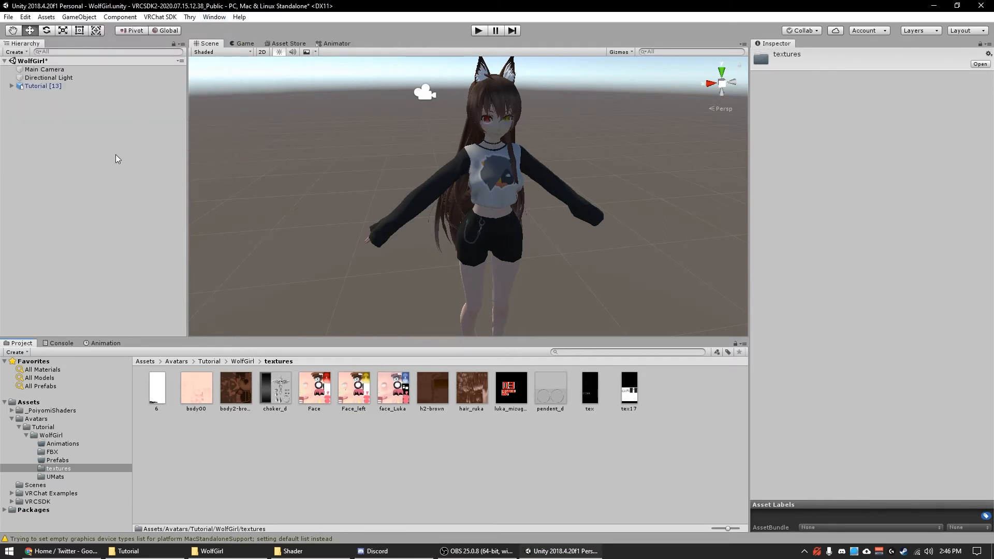
scroll(418, 162, up, 3)
middle_drag(418, 162, 409, 195)
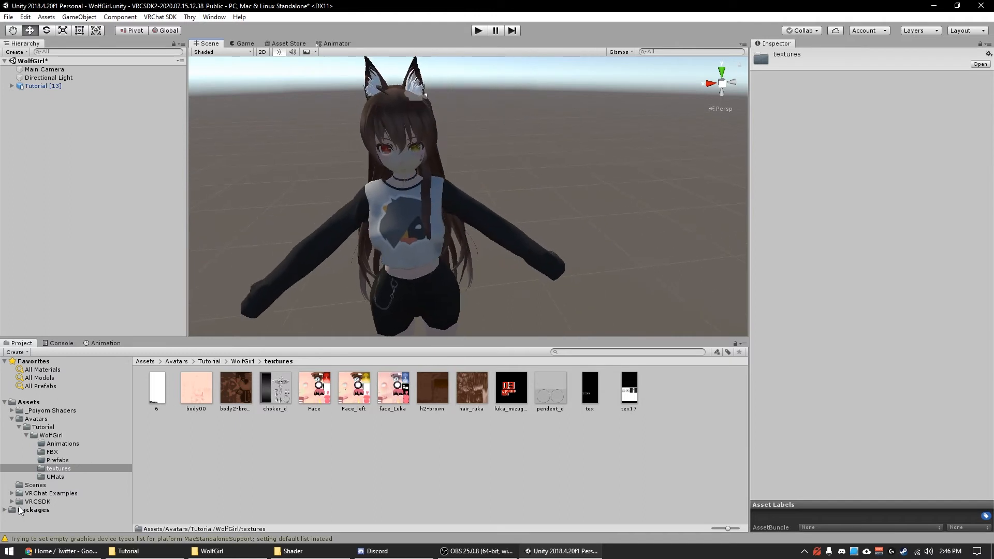
Assign the .poiyomi/Toon/Advanced/Cutout shader to all 13 materials in the UMats folder, from Body to Tail.
click(54, 477)
click(163, 396)
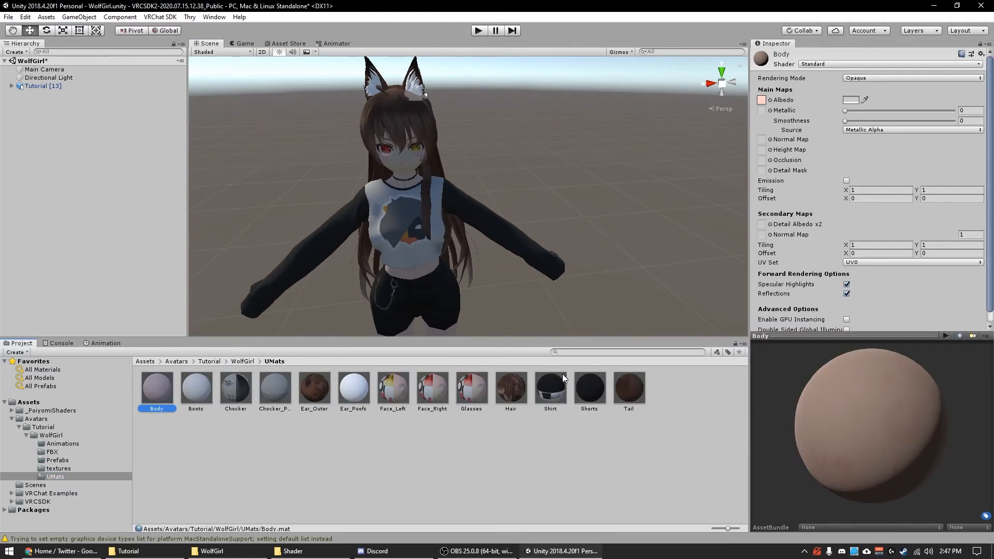
shift+click(630, 386)
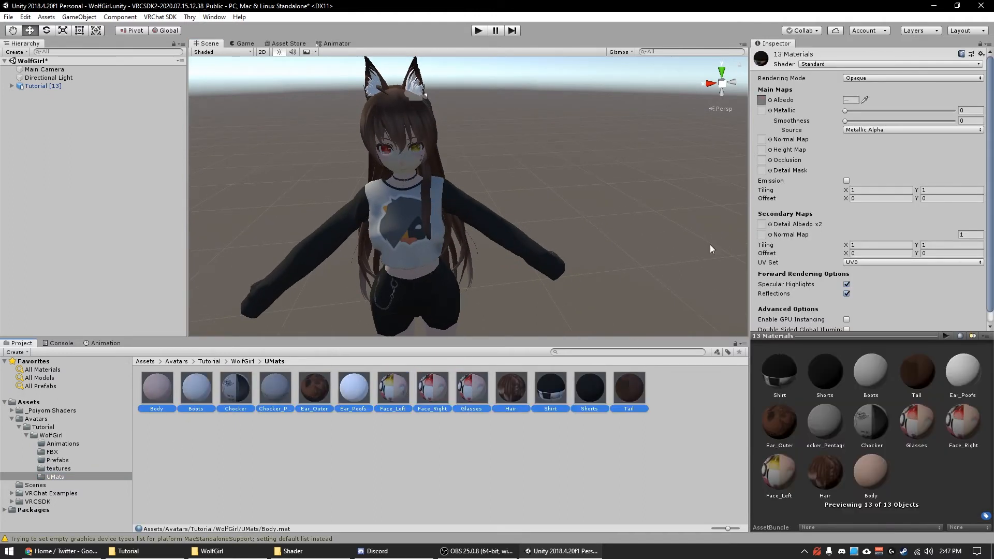
click(169, 387)
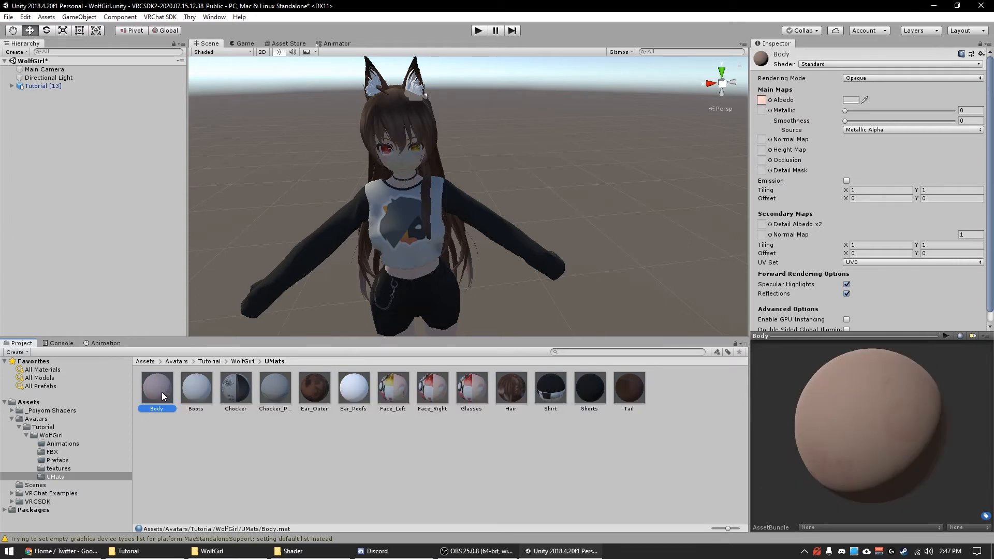
shift+click(639, 398)
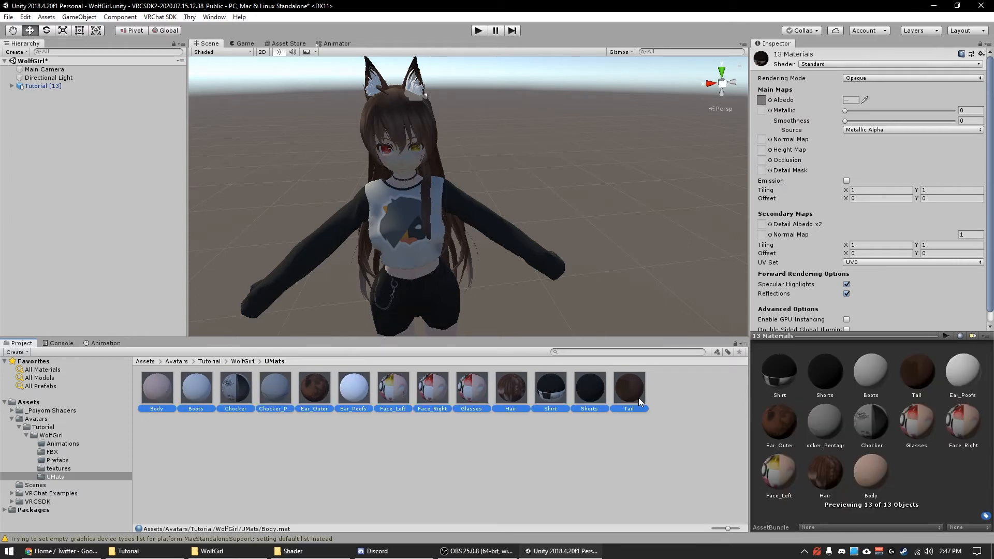
click(828, 66)
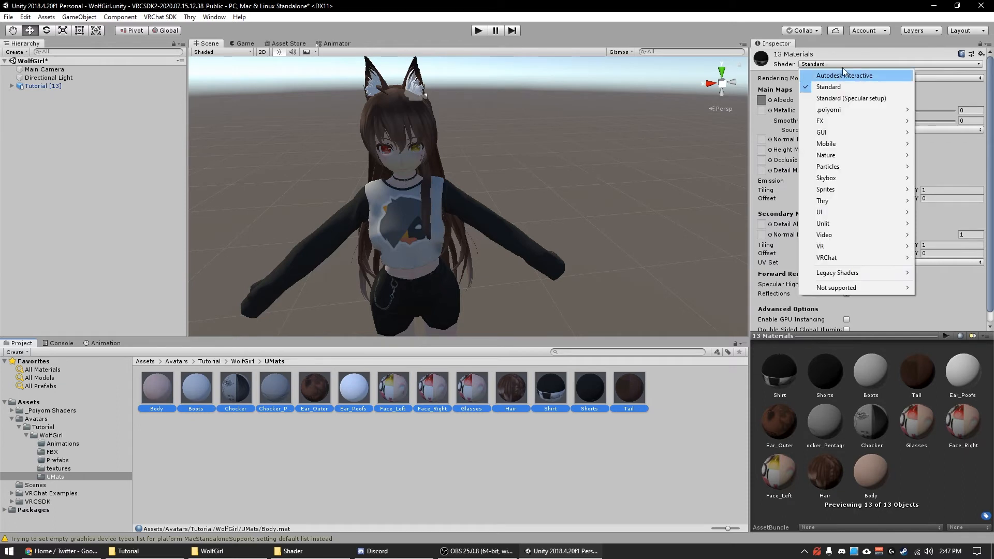
mouse_move(829, 110)
mouse_move(875, 110)
mouse_move(924, 112)
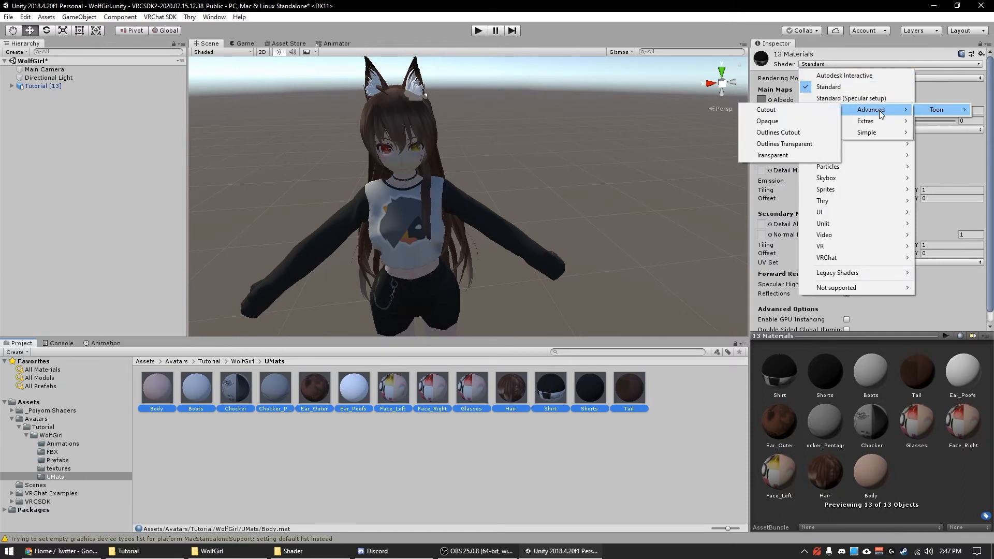
click(824, 111)
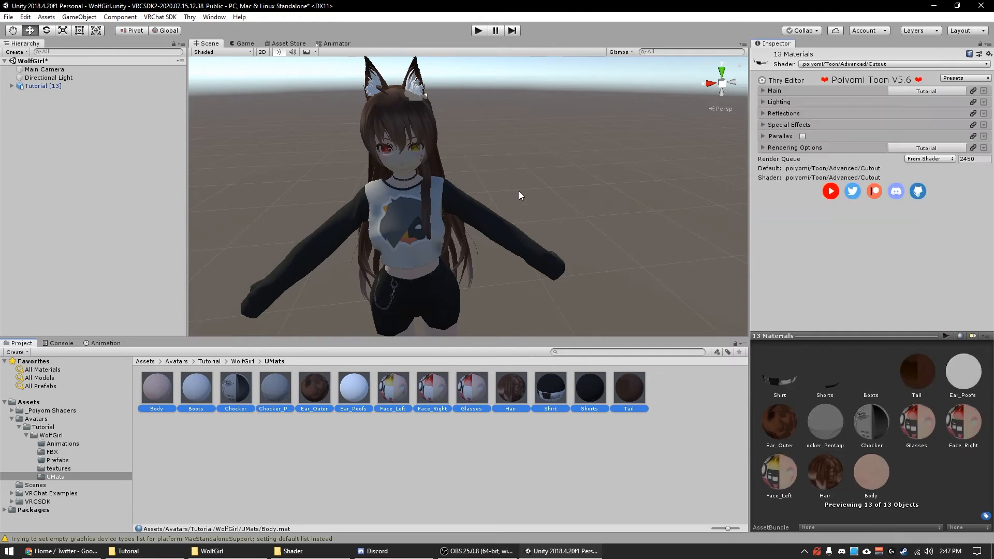
Set Cull to Off in the Rendering Options of all 13 selected materials.
click(765, 149)
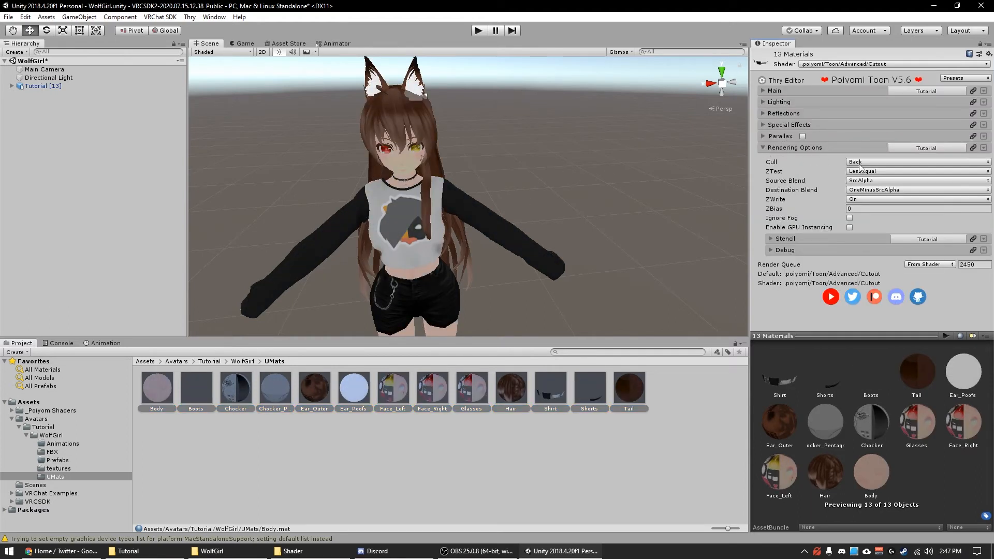
click(876, 162)
click(872, 176)
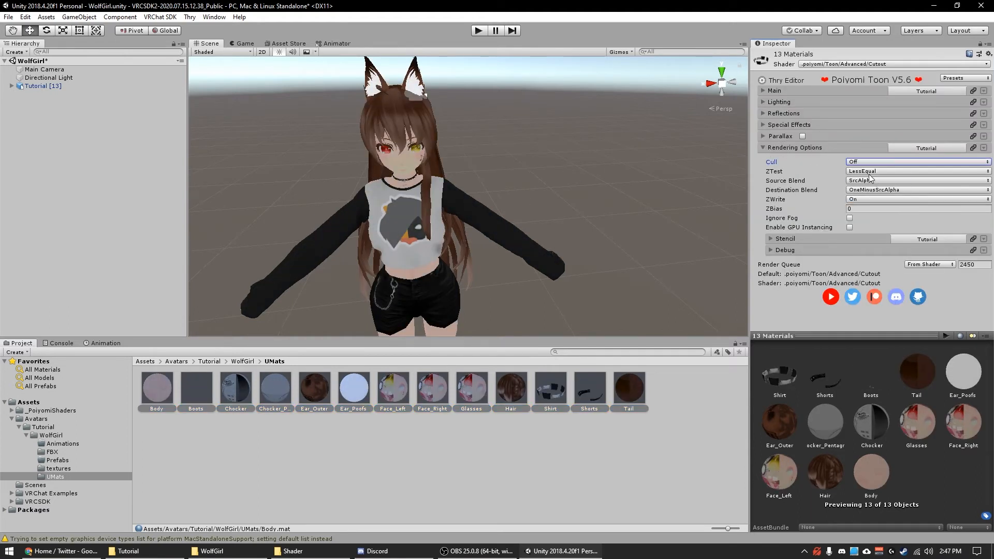
click(815, 148)
Set Cull to Back in the Rendering Options of the Face_Left, Face_Right and Glasses materials.
scroll(397, 155, up, 5)
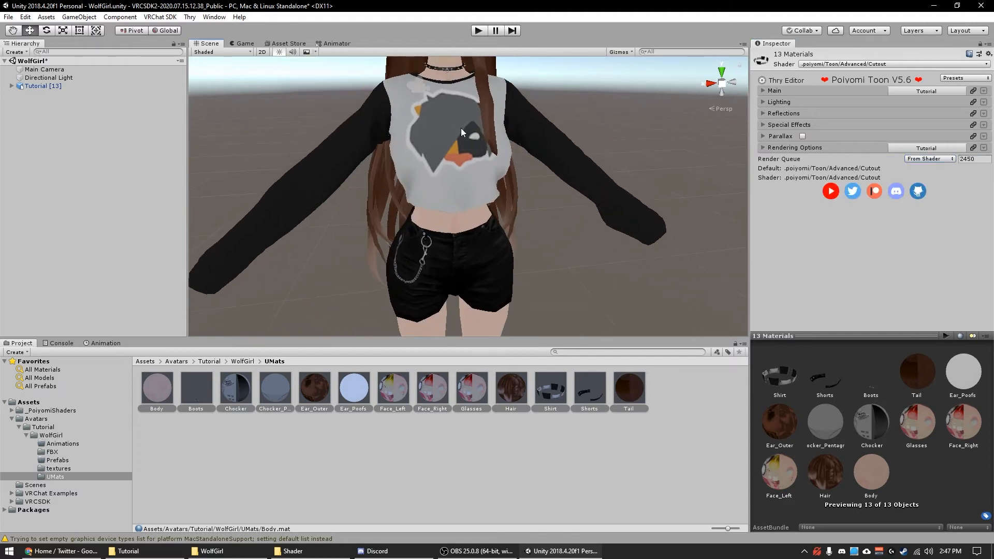
middle_drag(514, 99, 520, 125)
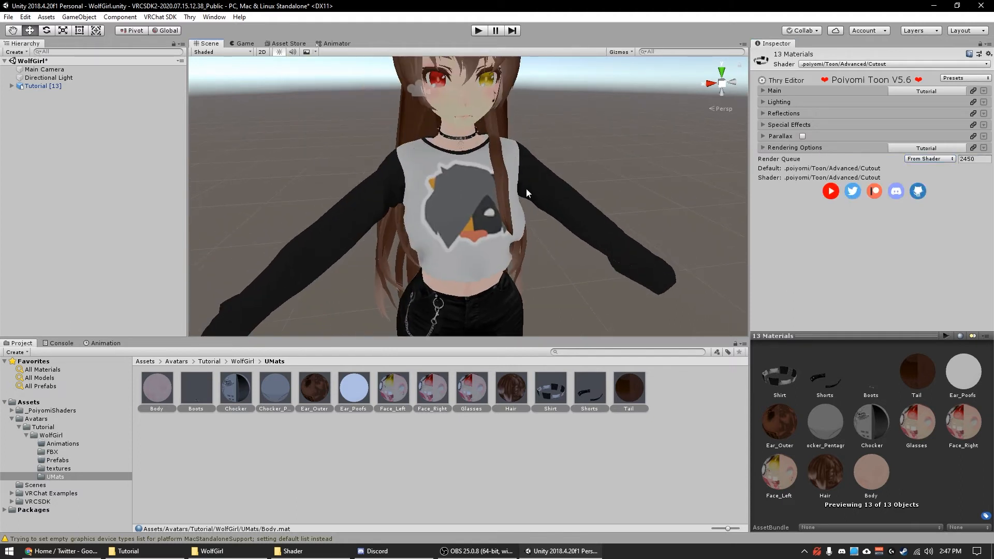
scroll(534, 171, up, 8)
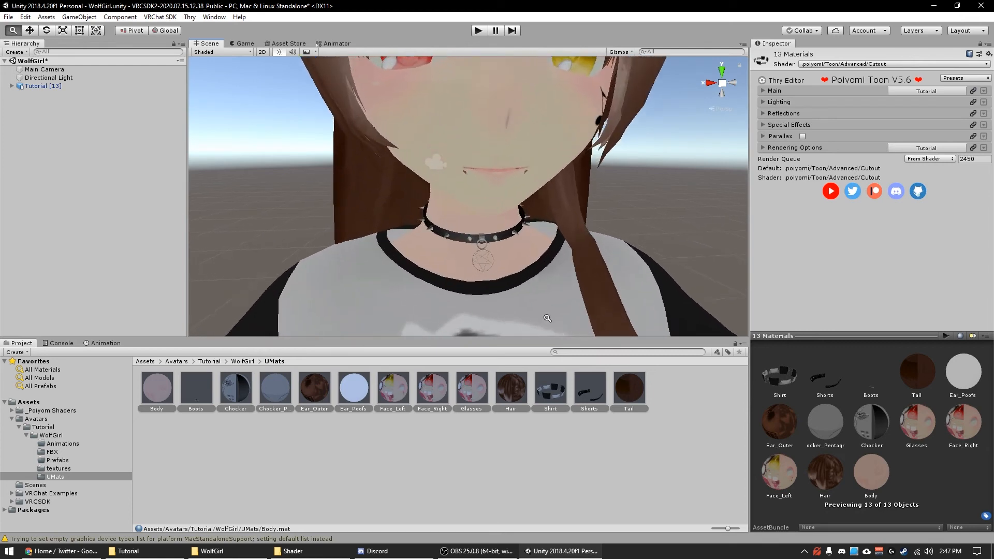
scroll(547, 318, up, 3)
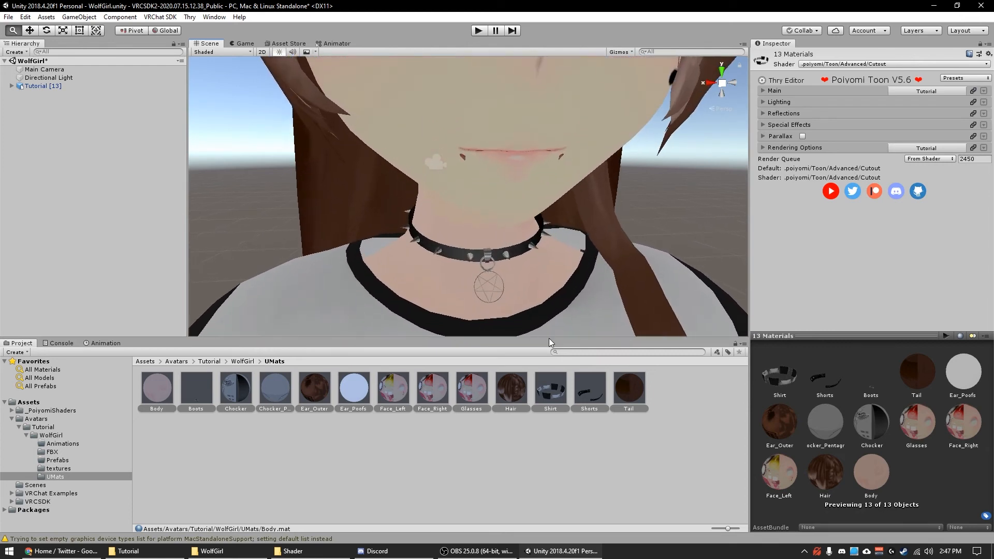
click(390, 405)
shift+click(472, 395)
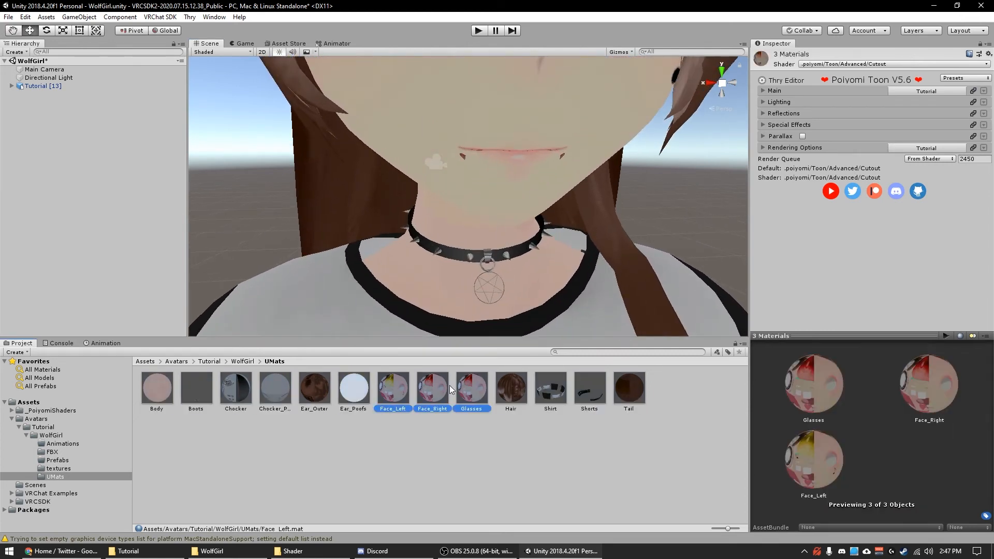
click(804, 148)
click(853, 163)
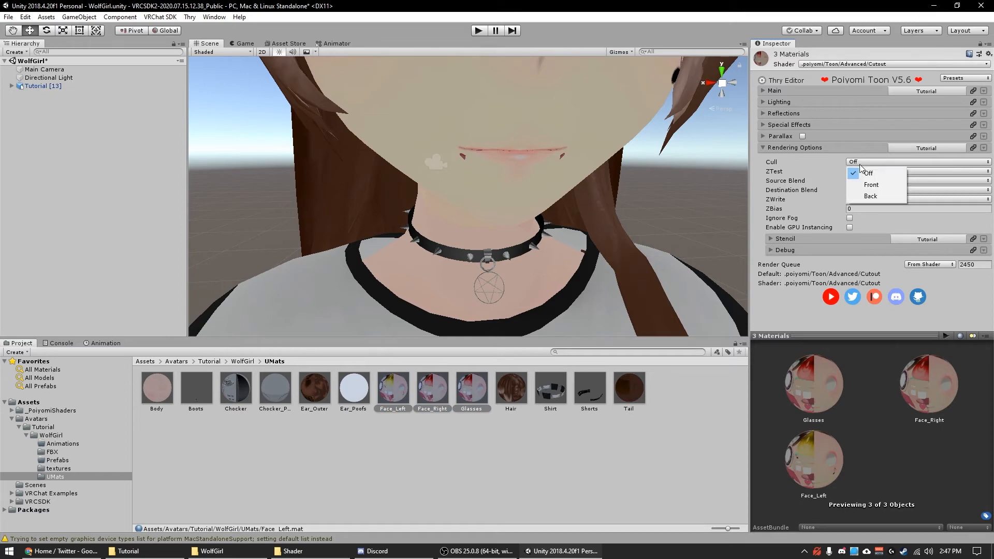
click(870, 195)
click(824, 149)
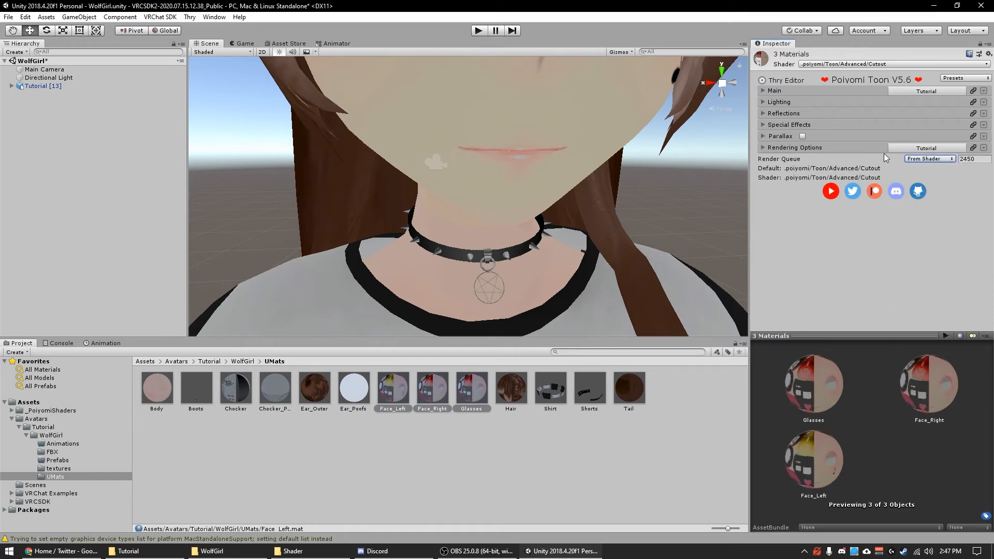
Examine the toon-shaded avatar from the front and the side, including its hair, face and clothing.
mouse_move(563, 137)
middle_down()
mouse_move(548, 144)
mouse_move(555, 129)
middle_up()
scroll(542, 121, down, 6)
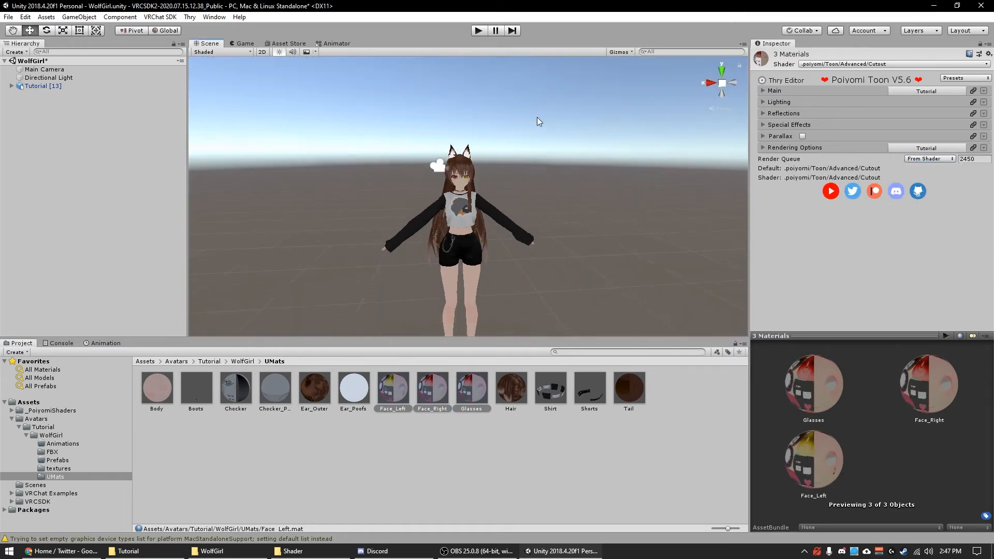
scroll(548, 166, up, 3)
middle_drag(548, 167, 564, 155)
right_drag(564, 155, 717, 149)
right_drag(336, 194, 453, 179)
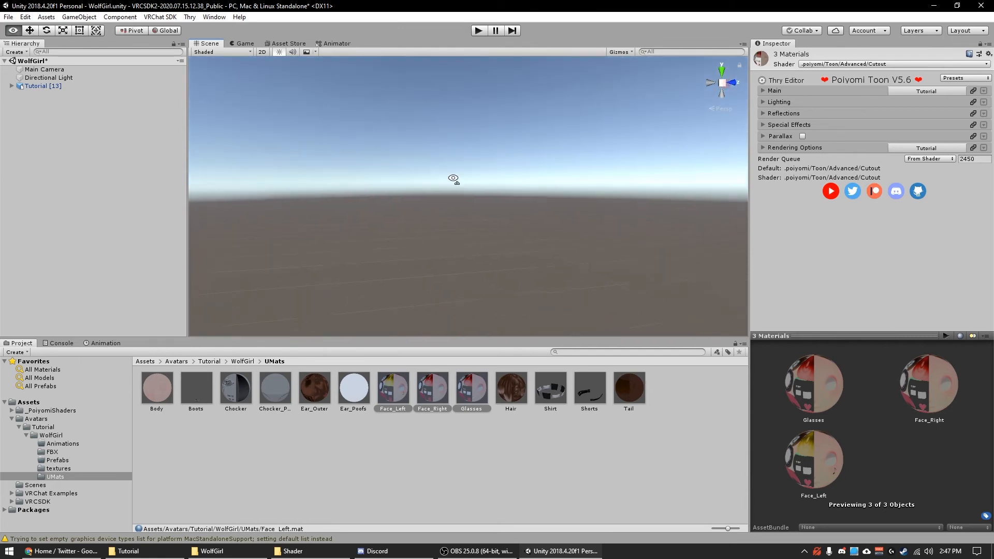
middle_drag(452, 179, 530, 160)
scroll(584, 123, down, 8)
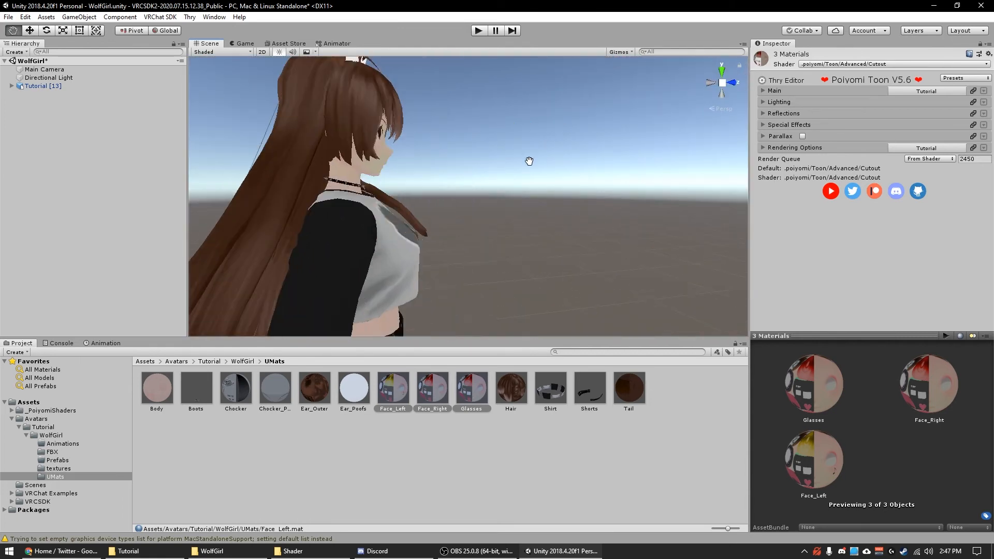
right_drag(684, 150, 560, 202)
mouse_move(562, 202)
middle_down()
mouse_move(500, 160)
mouse_move(492, 170)
mouse_move(551, 170)
mouse_move(542, 182)
mouse_move(564, 193)
middle_up()
scroll(490, 173, down, 6)
scroll(551, 170, up, 3)
scroll(564, 193, up, 5)
right_drag(564, 193, 528, 178)
middle_drag(528, 178, 525, 138)
scroll(506, 190, up, 5)
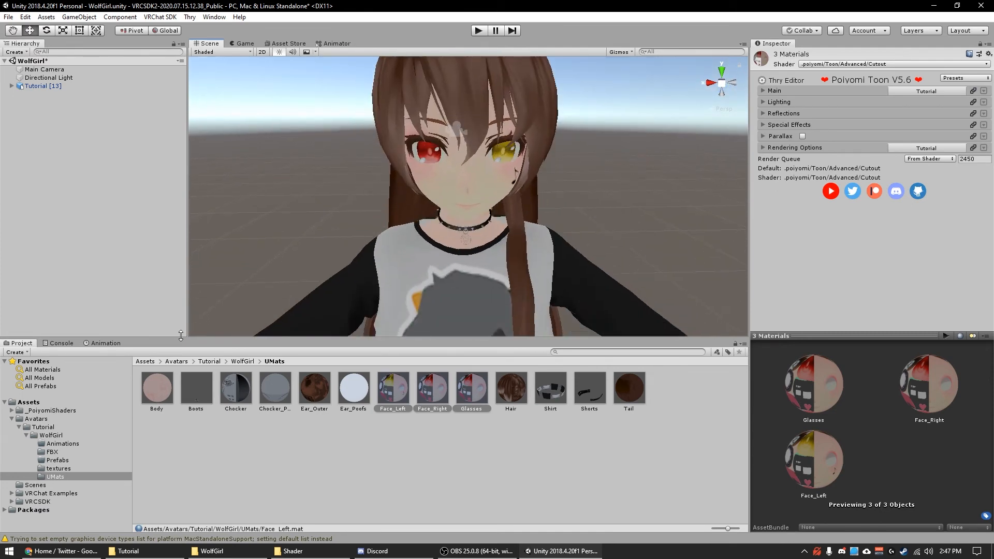
Add a VRC_Avatar Descriptor component to the Tutorial [13] avatar in the WolfGirl scene.
click(52, 434)
click(40, 86)
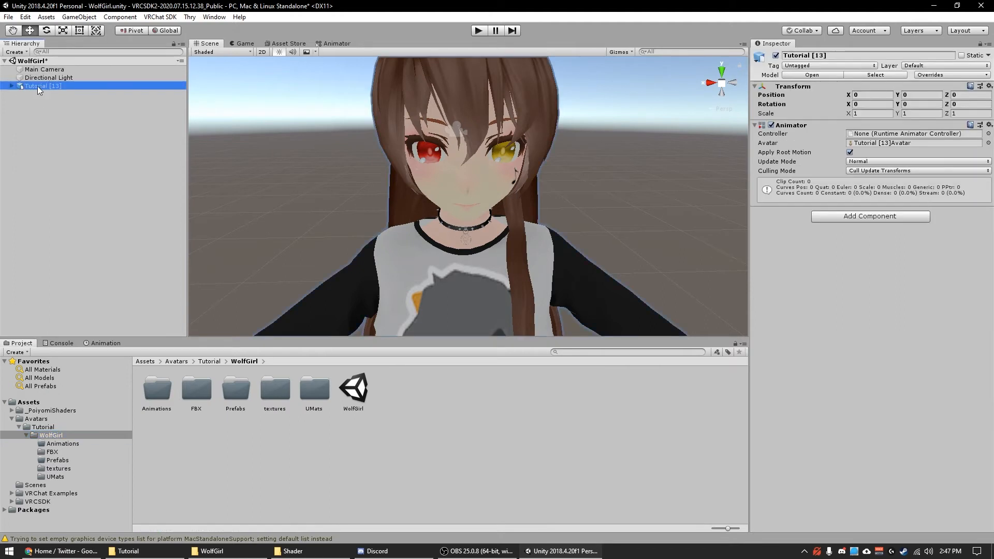
middle_drag(400, 102, 427, 170)
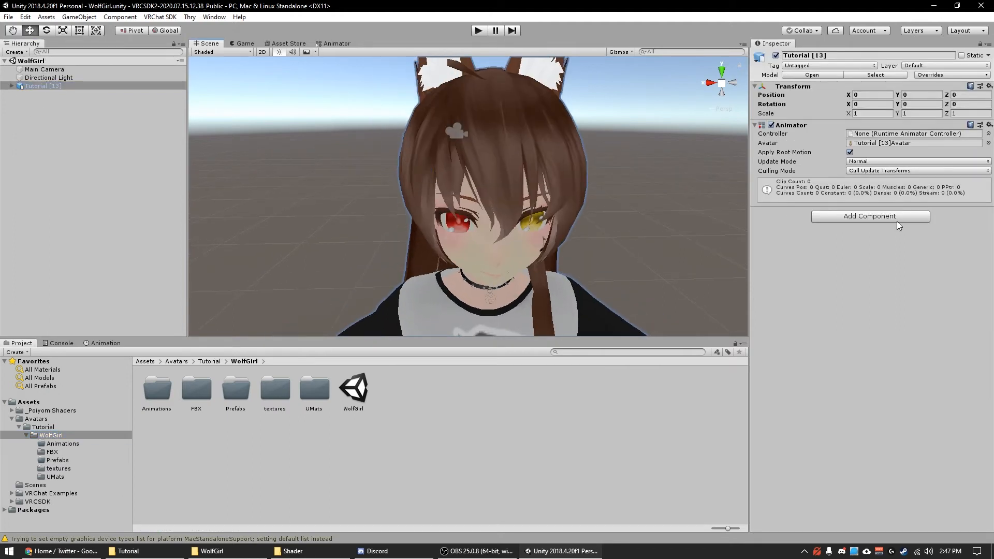
click(860, 217)
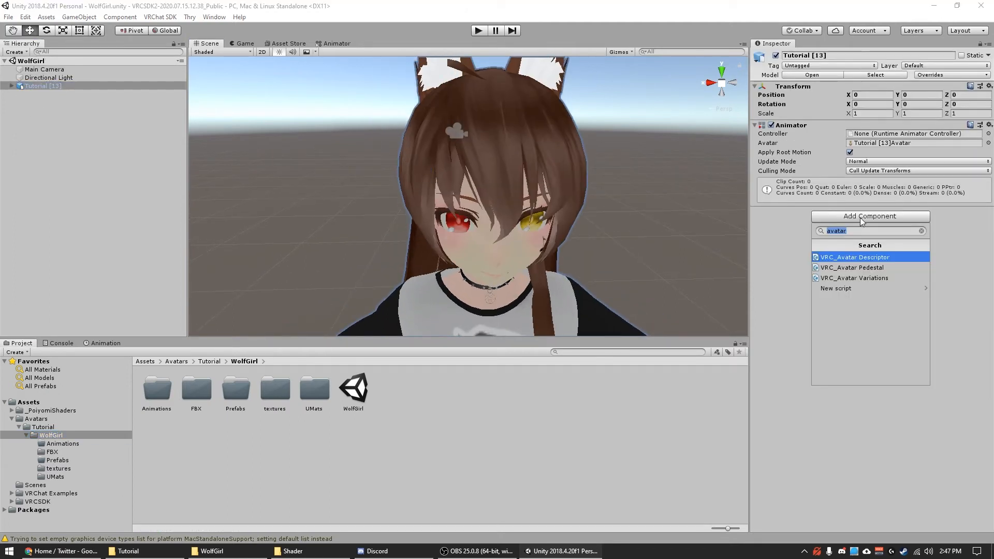
key(Return)
Set the descriptor's Default Animation Set to Female and auto-detect the lip sync settings with their visemes.
click(860, 229)
click(875, 243)
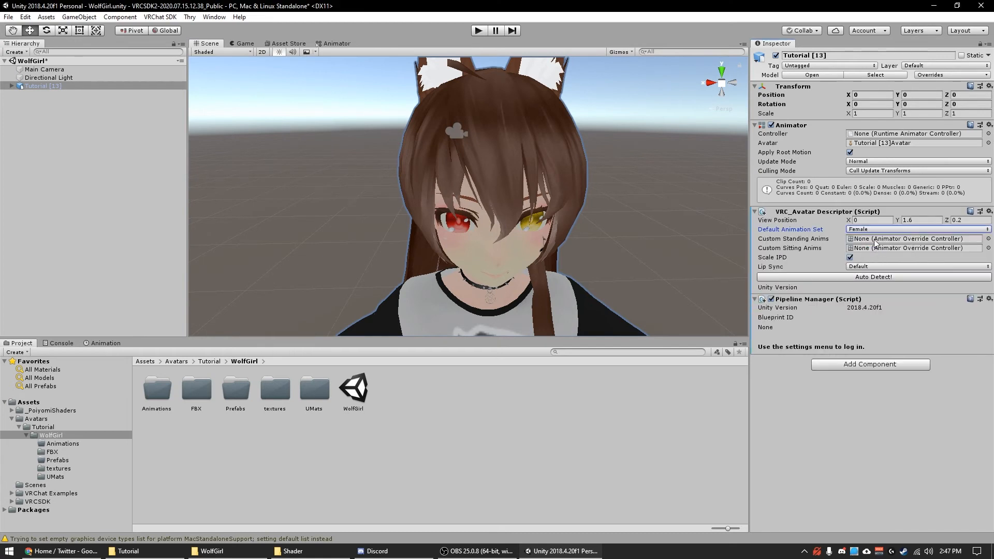
click(891, 278)
alt+drag(541, 244, 522, 223)
middle_drag(522, 223, 514, 206)
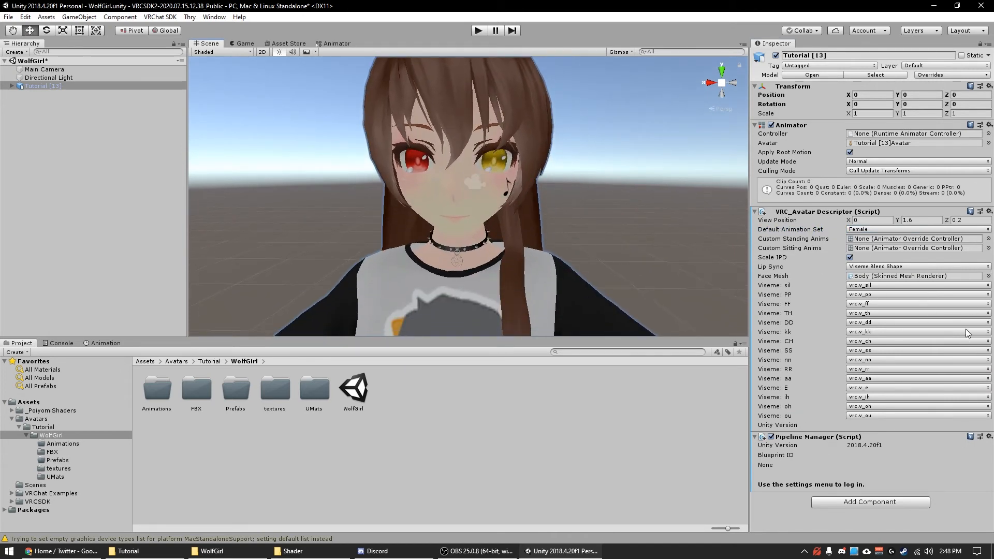
Examine where the view position marker sits relative to the avatar's head and eyes.
click(922, 222)
right_drag(612, 190, 475, 173)
scroll(559, 160, down, 8)
middle_drag(591, 158, 471, 175)
scroll(471, 175, up, 5)
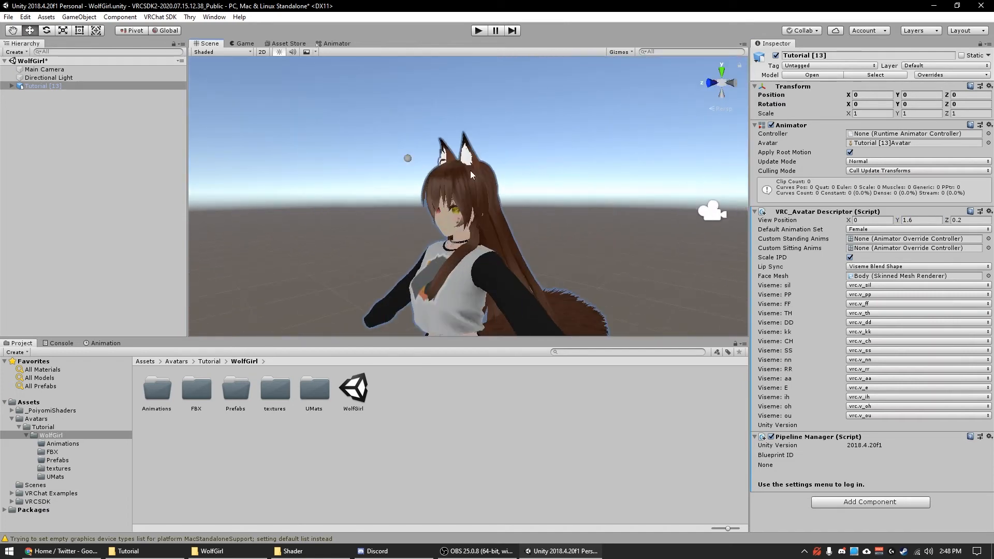
scroll(405, 159, up, 3)
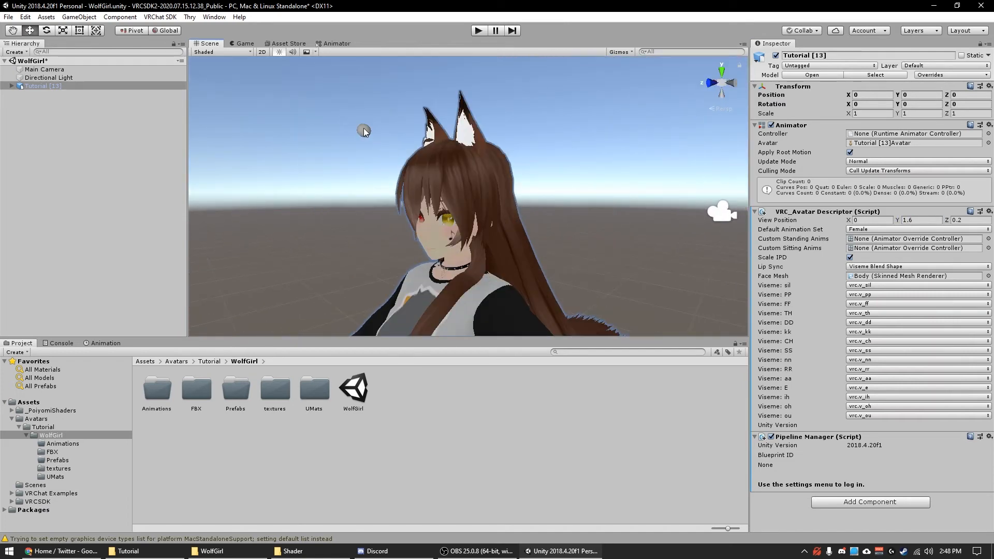
scroll(391, 222, up, 5)
middle_drag(390, 222, 415, 187)
scroll(409, 202, up, 6)
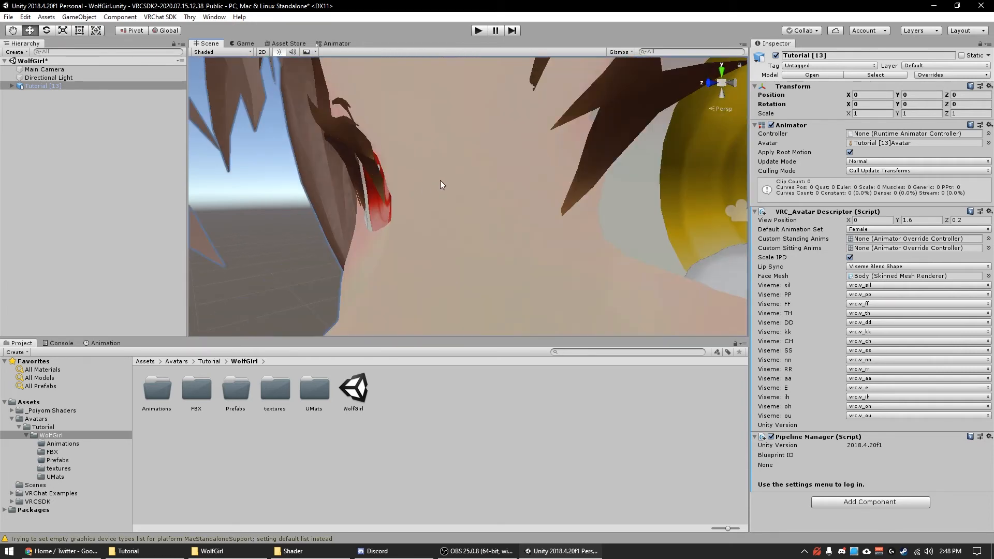
scroll(434, 187, down, 6)
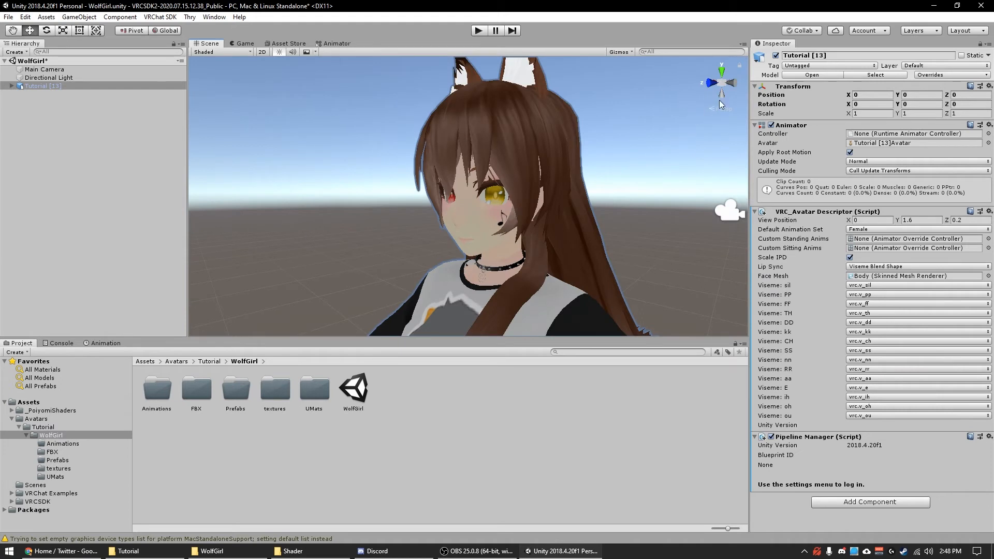
Set the avatar descriptor's view position Y to 1.46, level with the avatar's eyes.
click(729, 81)
click(722, 83)
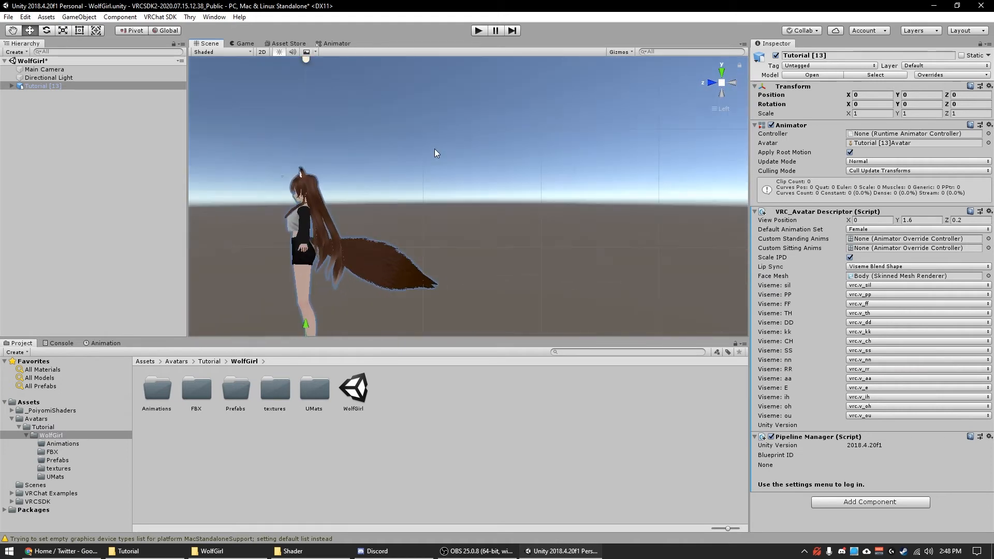
middle_drag(338, 193, 475, 195)
scroll(477, 195, up, 7)
scroll(476, 195, up, 2)
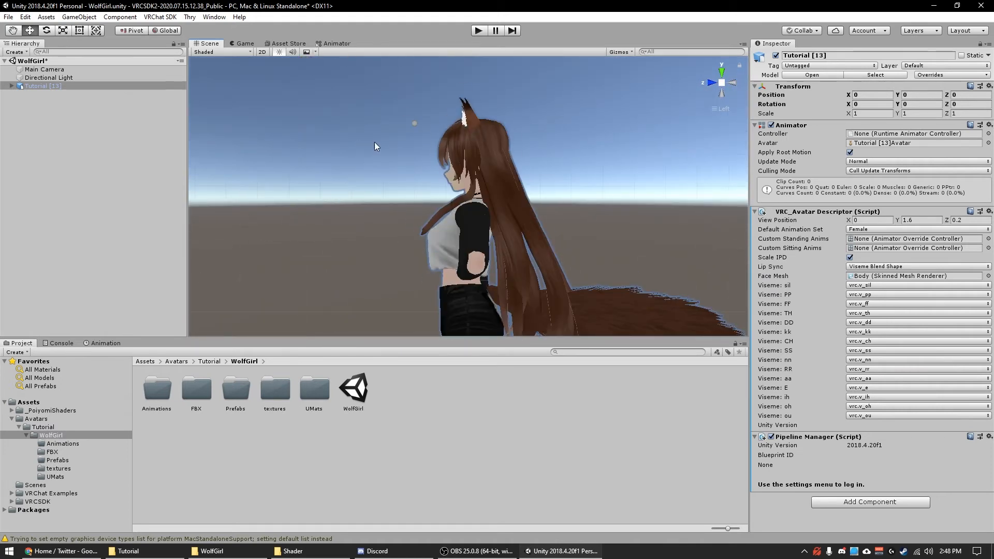
click(42, 86)
double_click(43, 89)
scroll(349, 135, up, 8)
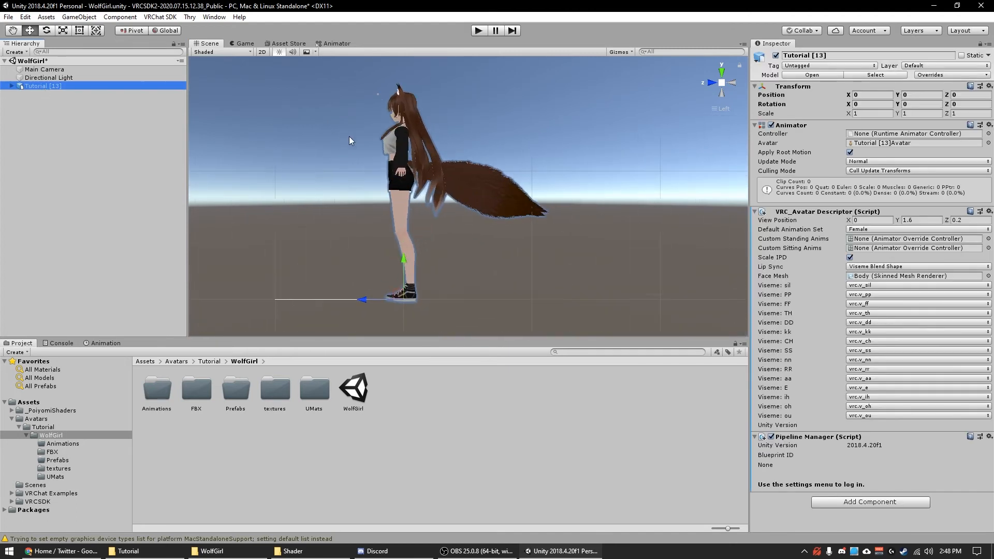
middle_drag(354, 132, 519, 270)
scroll(514, 244, up, 12)
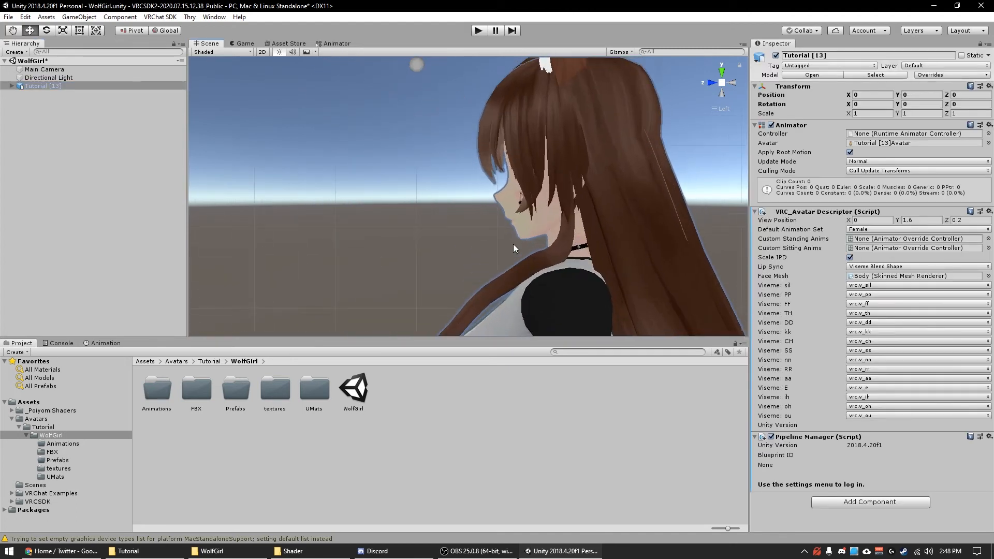
middle_drag(506, 175, 504, 230)
scroll(505, 229, up, 4)
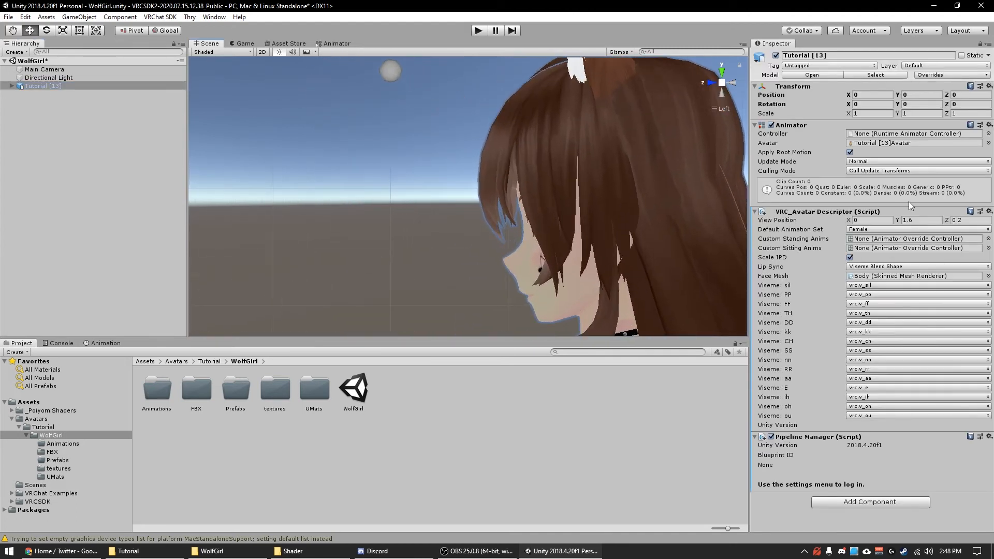
click(924, 216)
text(1.5)
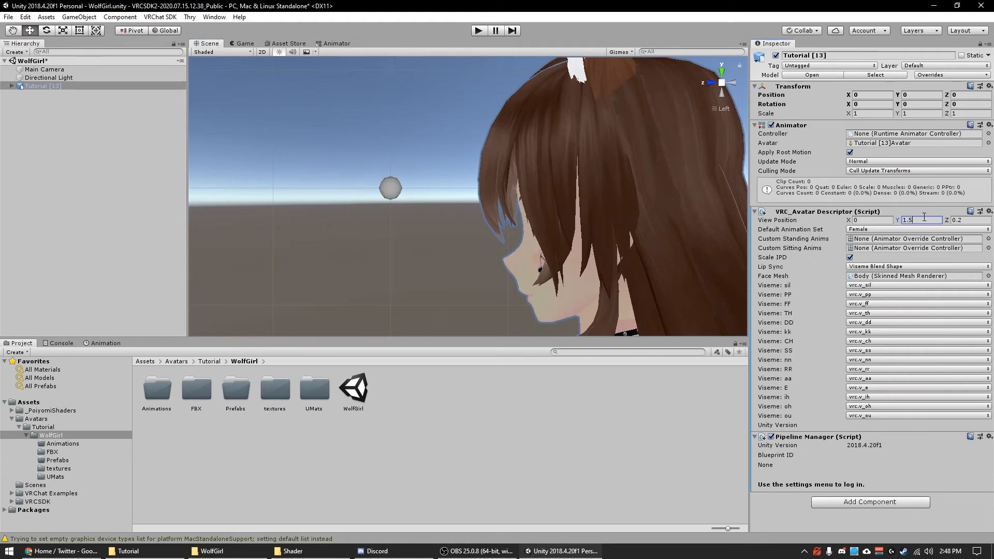
key(BackSpace)
text(4)
scroll(496, 210, up, 2)
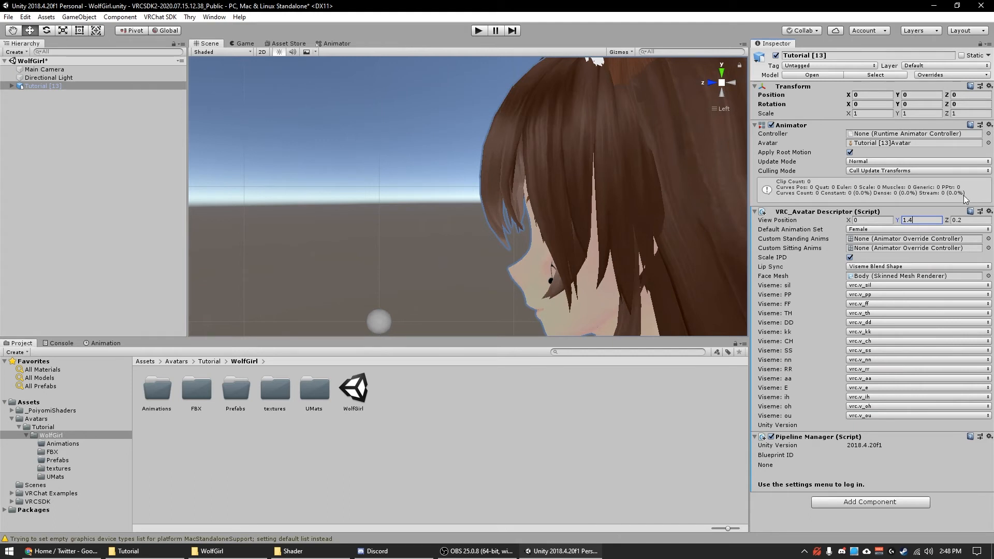
key(BackSpace)
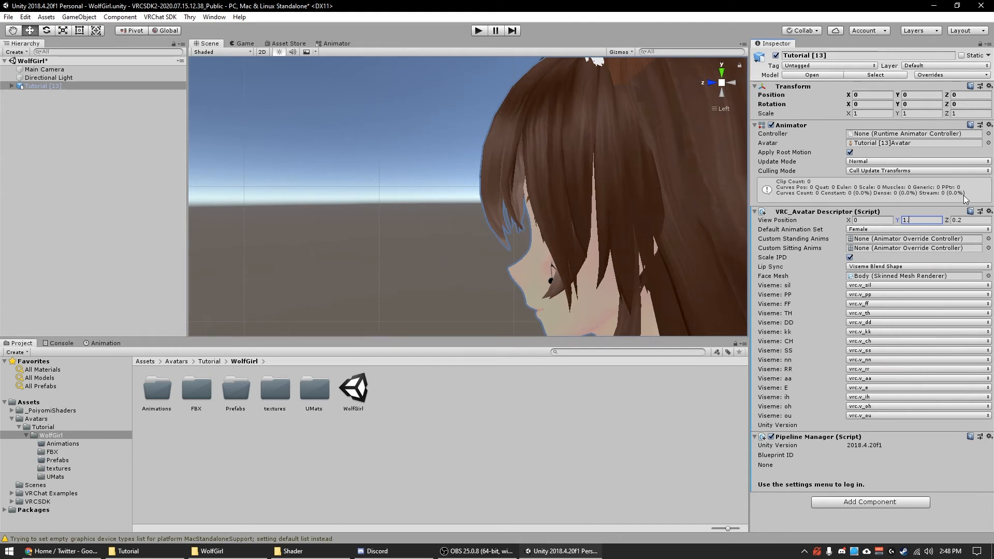
text(46)
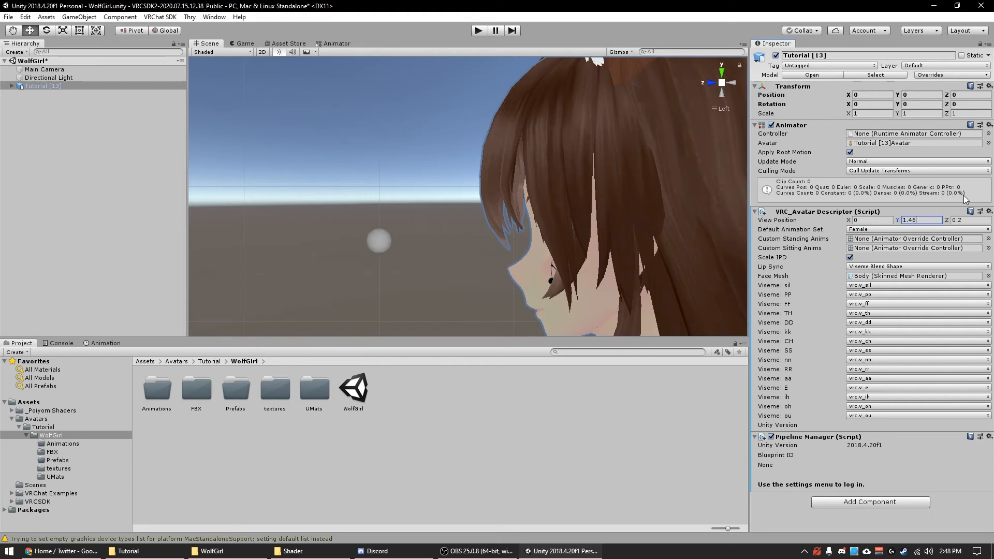
click(711, 83)
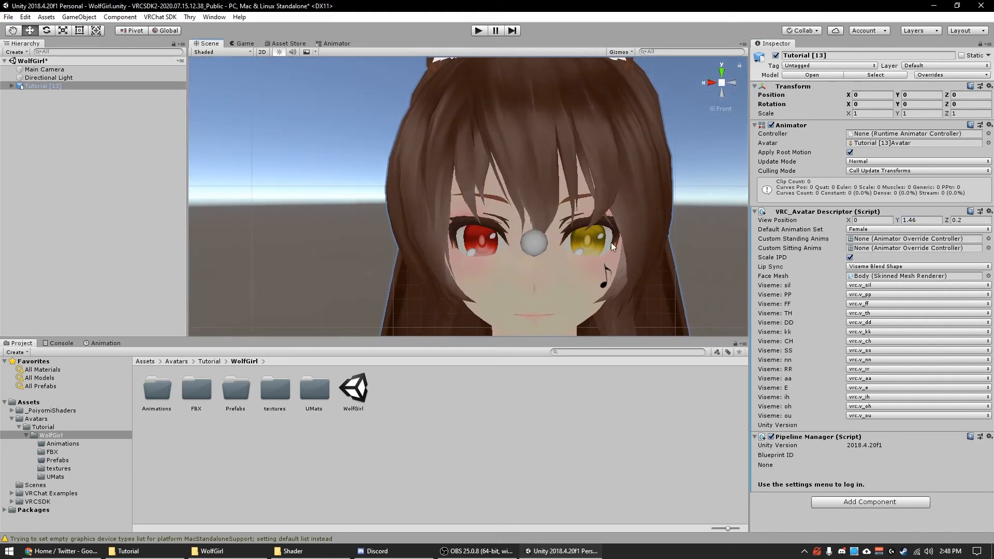
Set the view position Z to 0.08 so the marker sits against the face between the eyes.
click(733, 83)
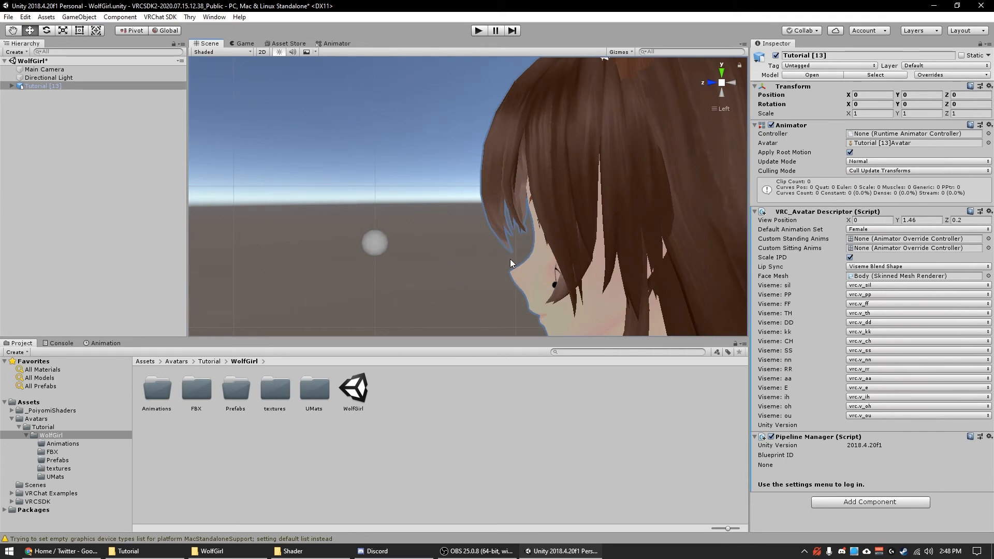
scroll(519, 248, up, 2)
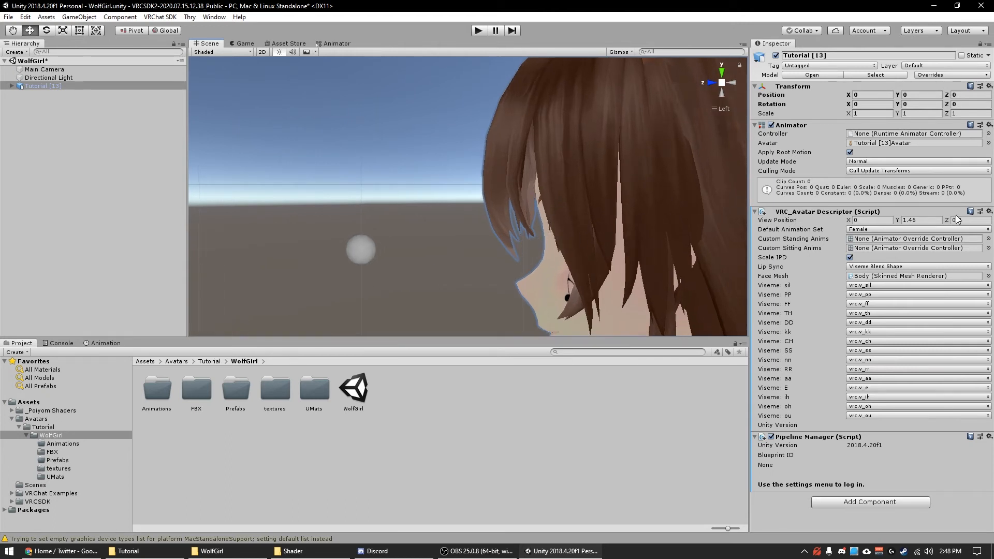
drag(964, 221, 942, 223)
text(.08)
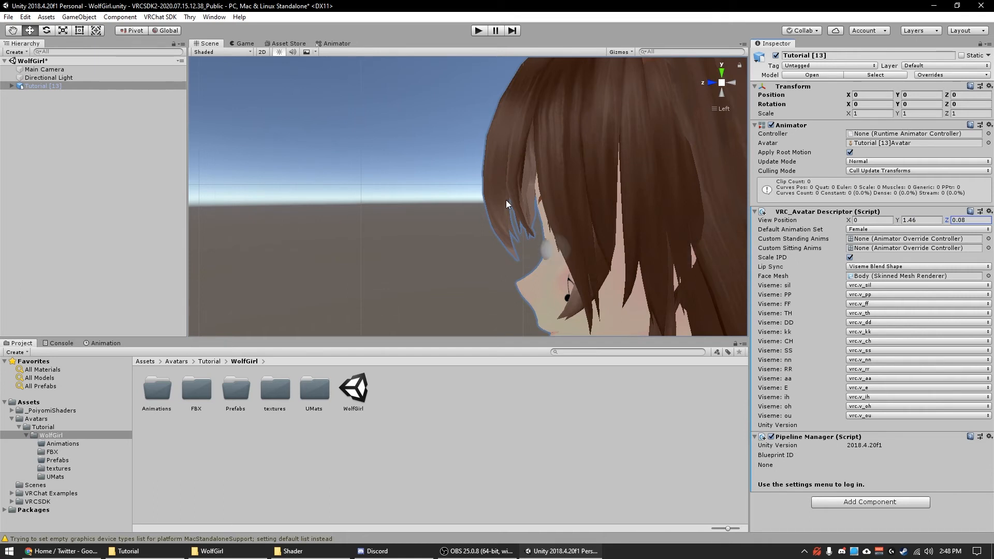
Check the marker against the eyes at close range and refine the view position Y to 1.463.
right_drag(506, 204, 715, 221)
click(717, 83)
middle_drag(550, 210, 508, 168)
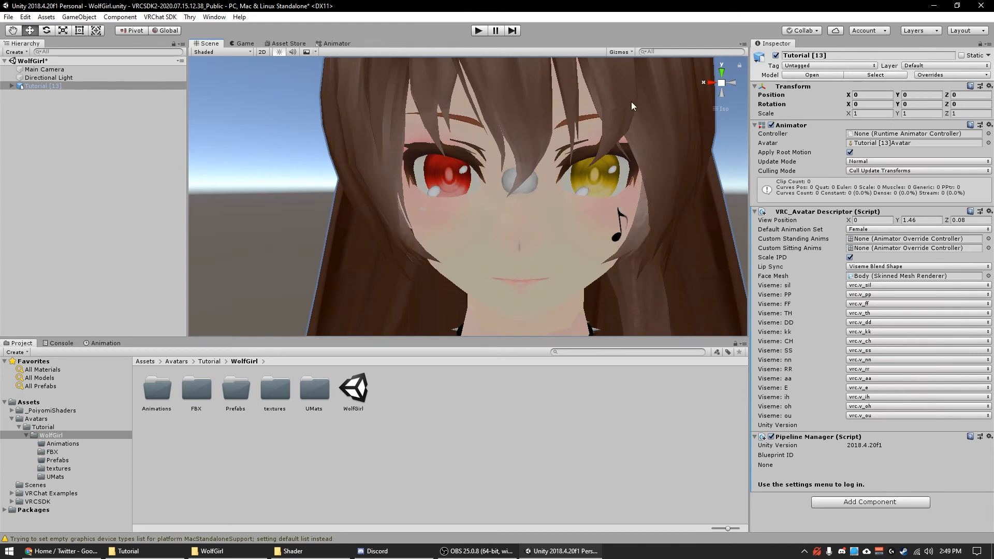
alt+drag(561, 183, 671, 113)
click(724, 85)
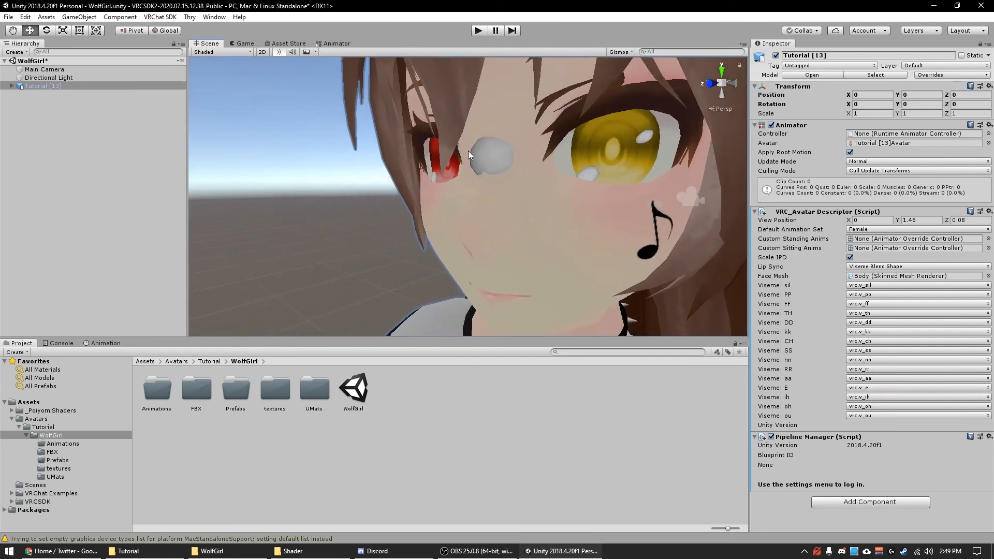
click(924, 219)
click(923, 220)
text(4)
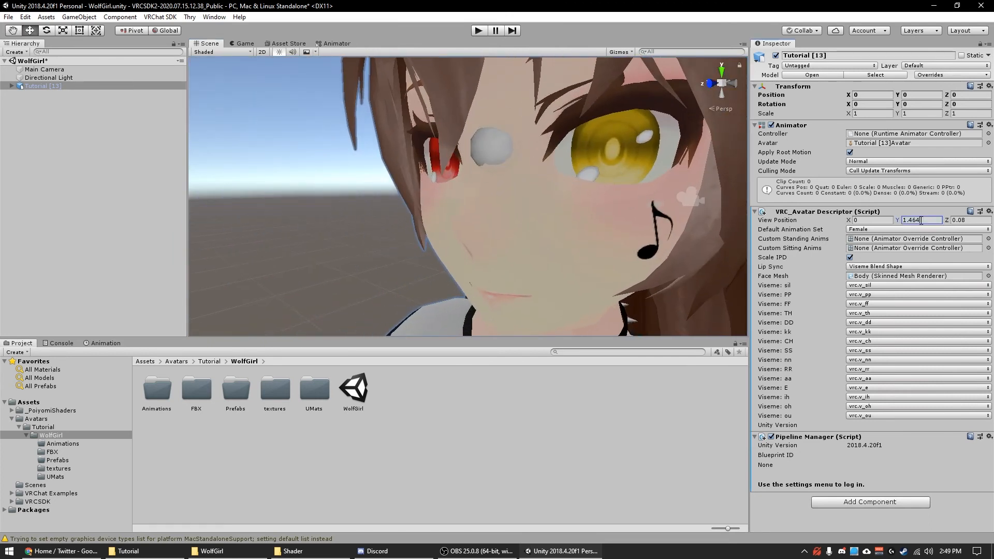
key(BackSpace)
text(3)
Examine the avatar and its view position marker from the front, first at a distance and up close.
scroll(536, 194, down, 10)
right_drag(463, 198, 554, 201)
middle_drag(453, 207, 579, 201)
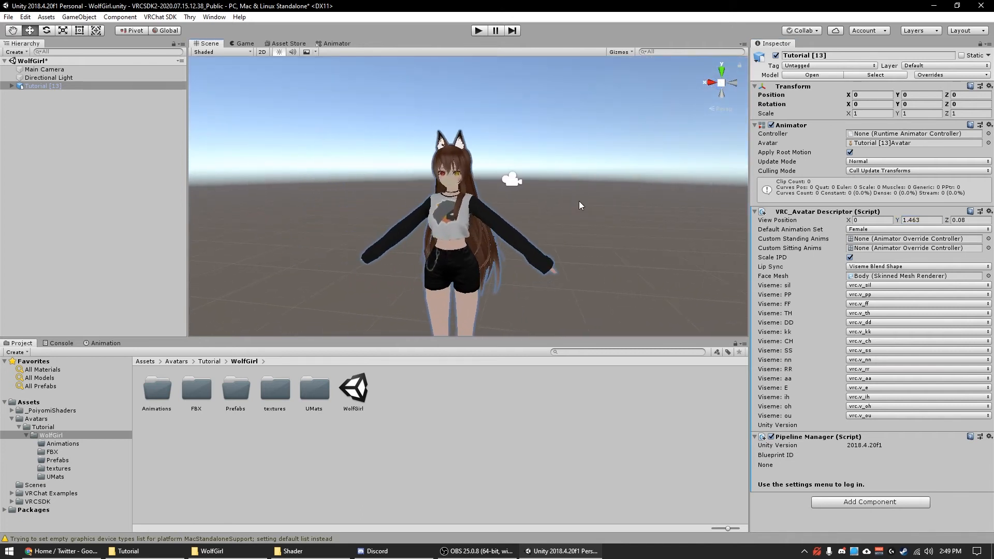
scroll(490, 210, up, 5)
right_drag(489, 210, 529, 207)
middle_drag(473, 198, 581, 228)
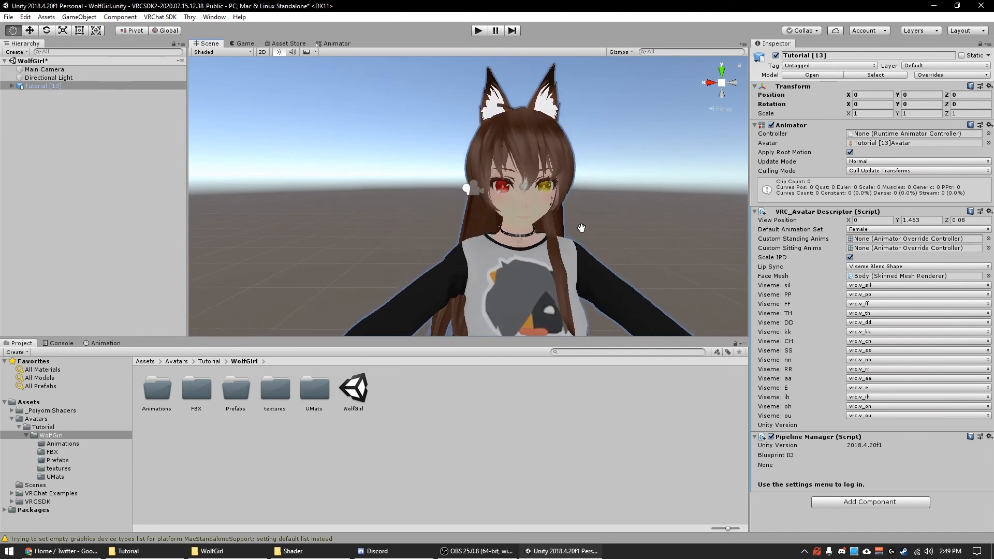
right_drag(476, 214, 592, 212)
In the VRChat SDK builder, auto-fix the automatic lightmap generation and Streaming Mip Maps issues, and close the SDK and Lighting windows.
click(151, 15)
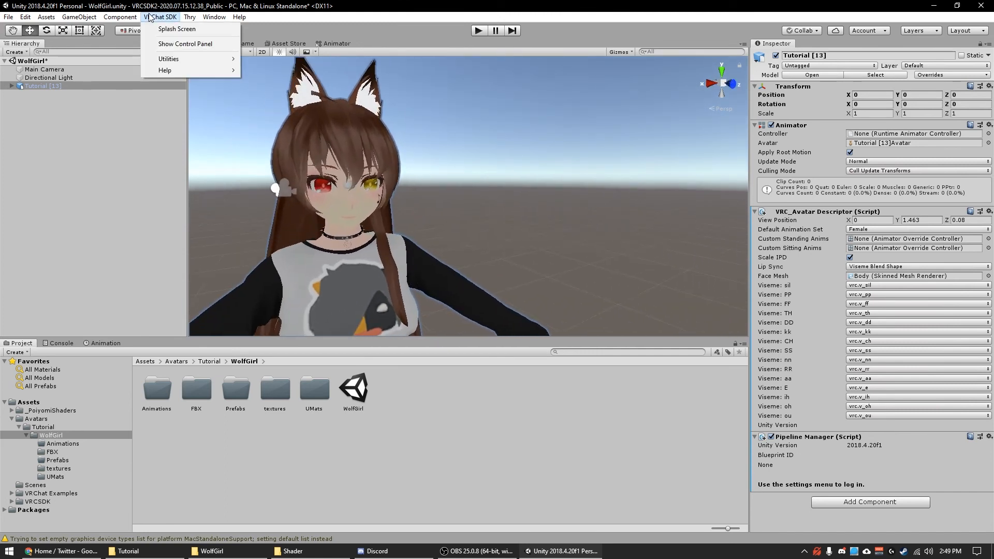
click(164, 45)
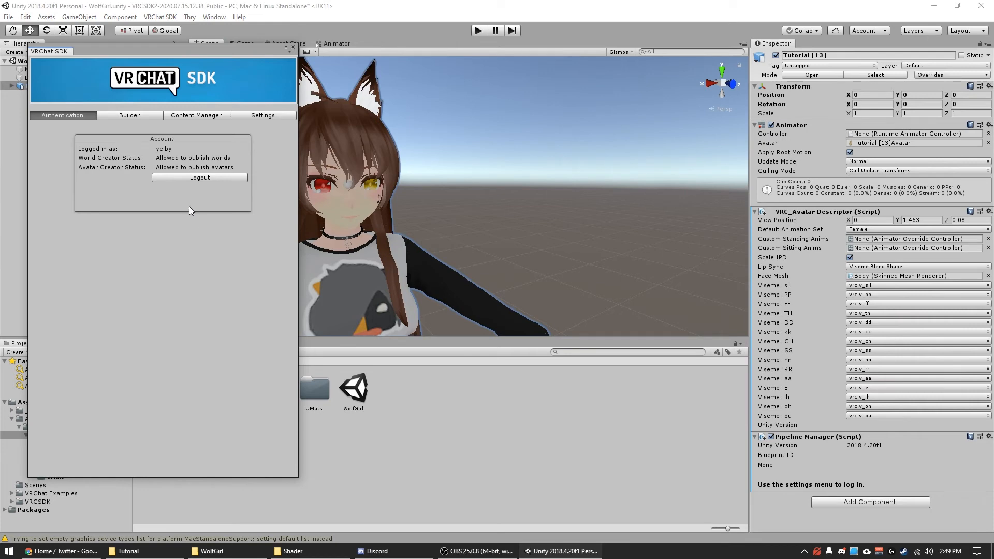
click(120, 116)
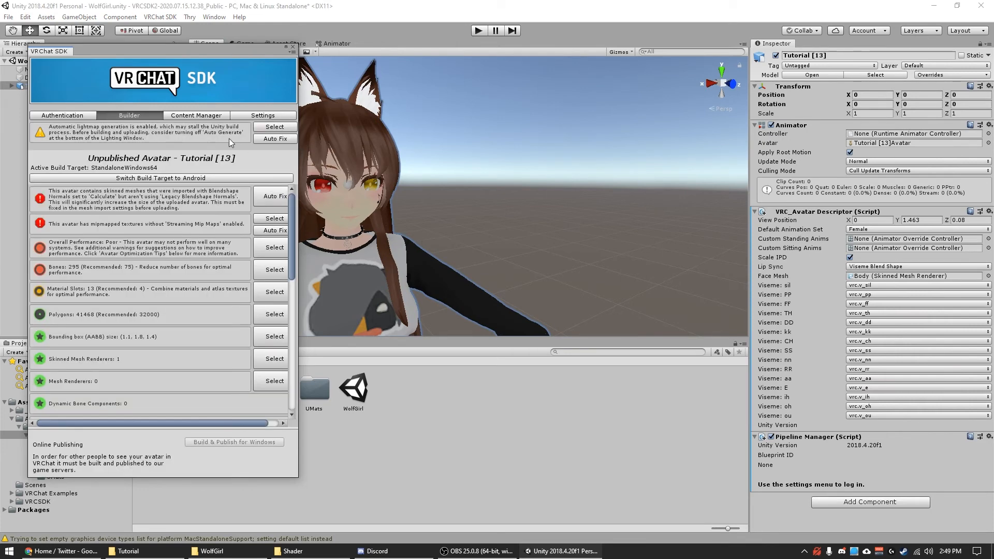
click(266, 139)
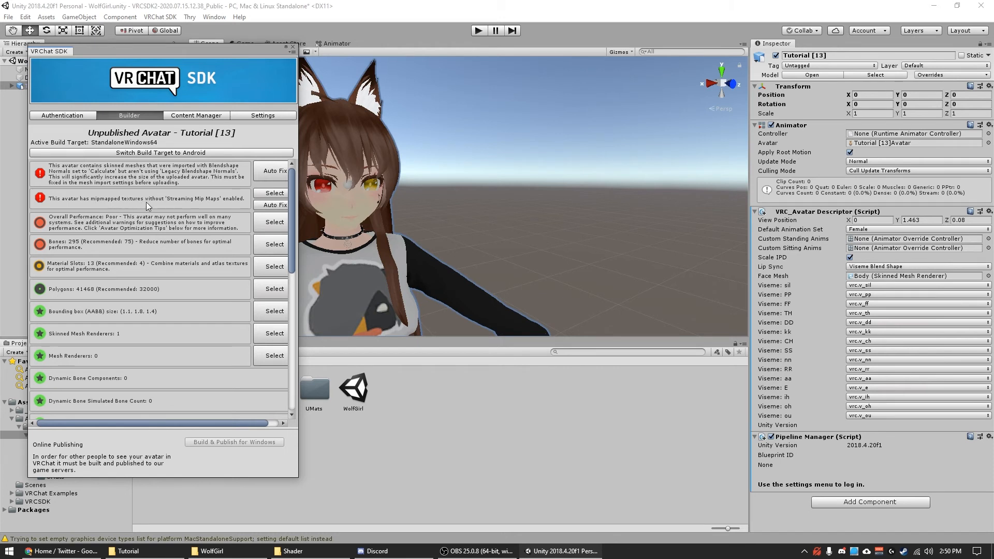
click(265, 206)
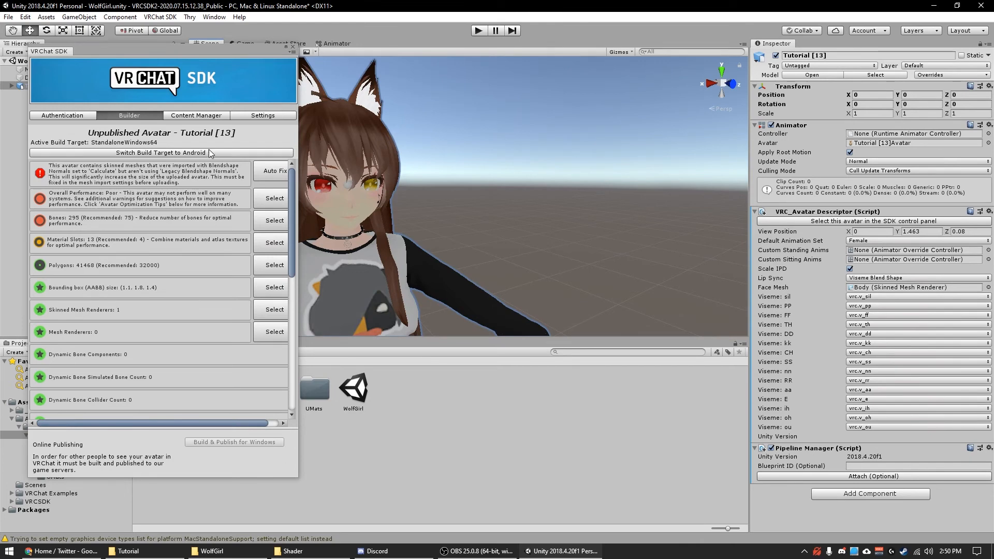
click(292, 47)
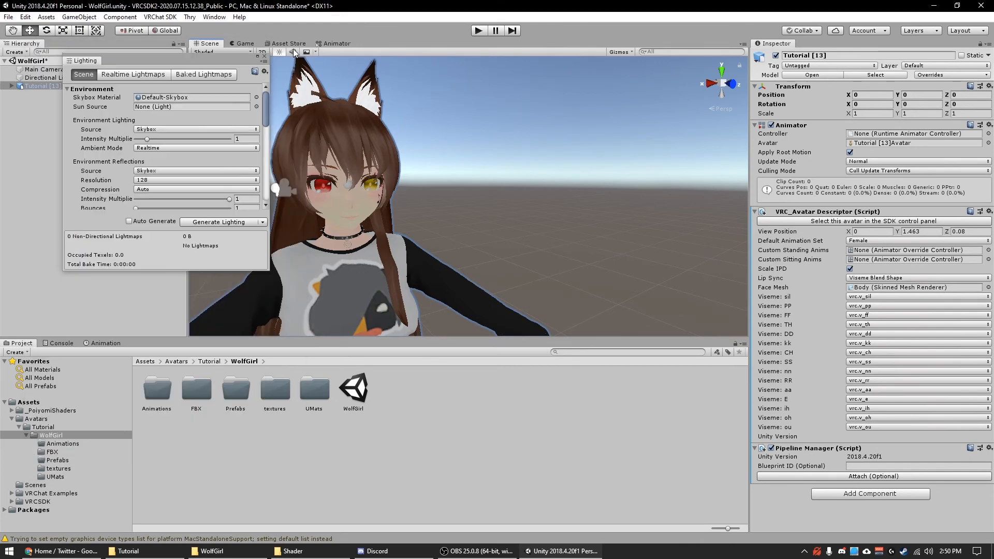
click(267, 59)
Set Blend Shape Normals to Import in the Tutorial [13] FBX model's import settings and save the scene.
click(55, 477)
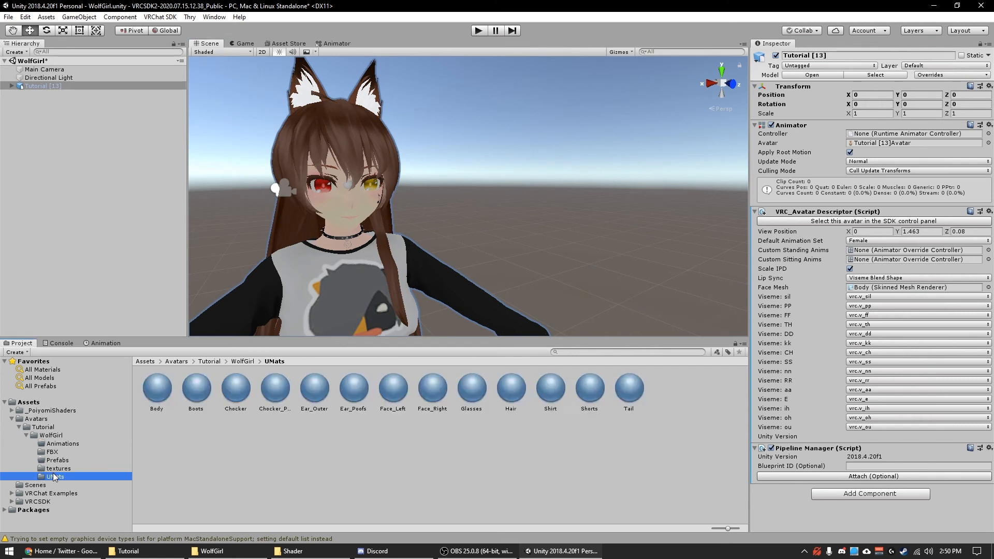
click(61, 467)
click(57, 460)
click(52, 452)
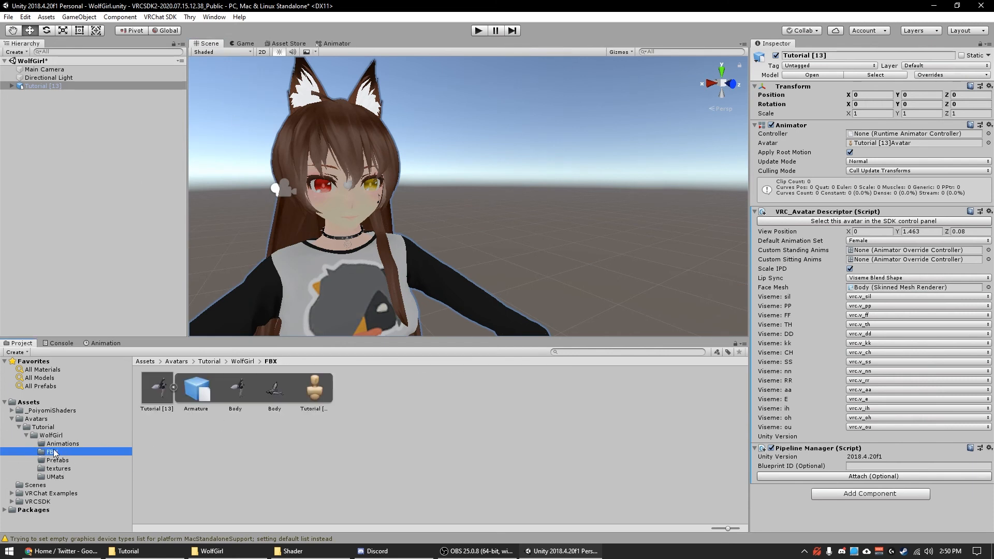
click(154, 397)
click(174, 388)
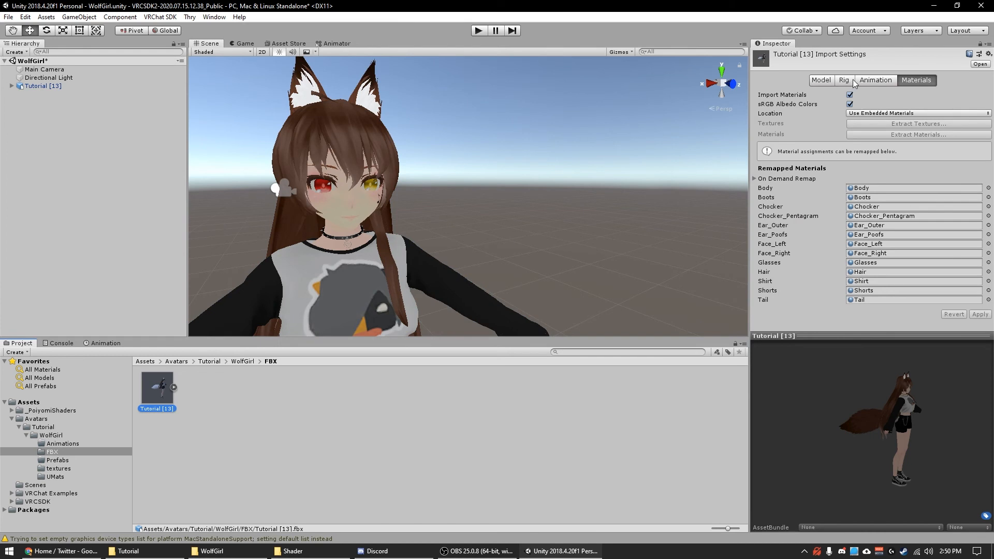
click(817, 80)
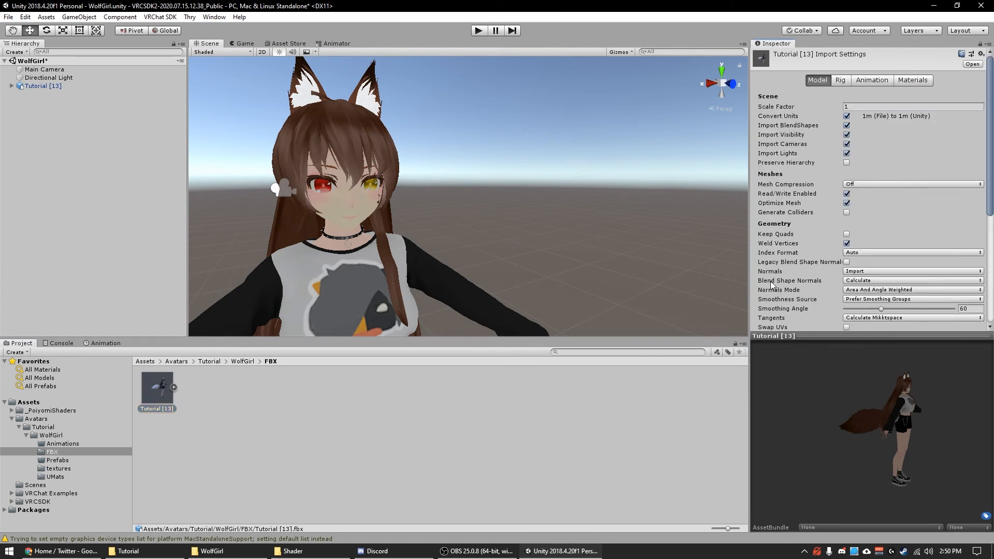
click(876, 280)
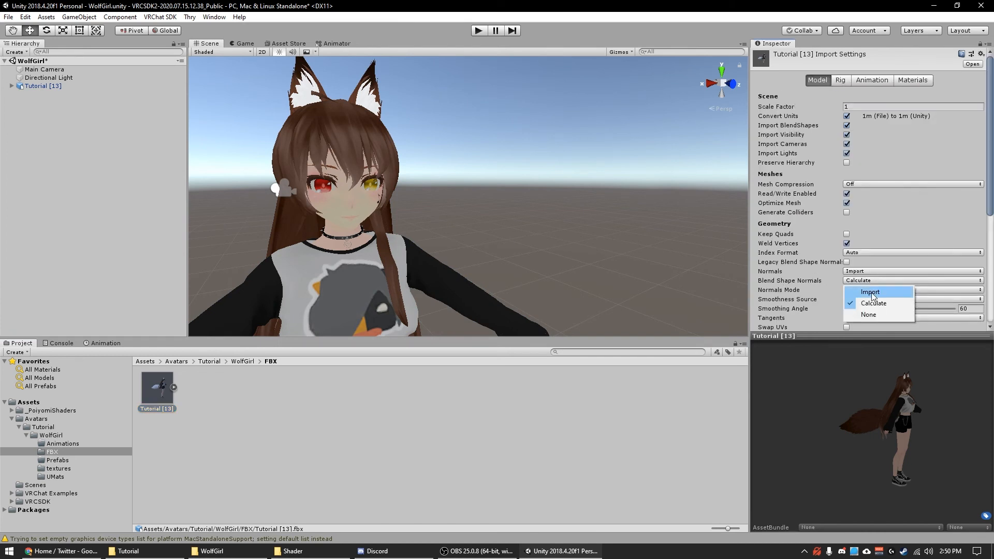
click(863, 291)
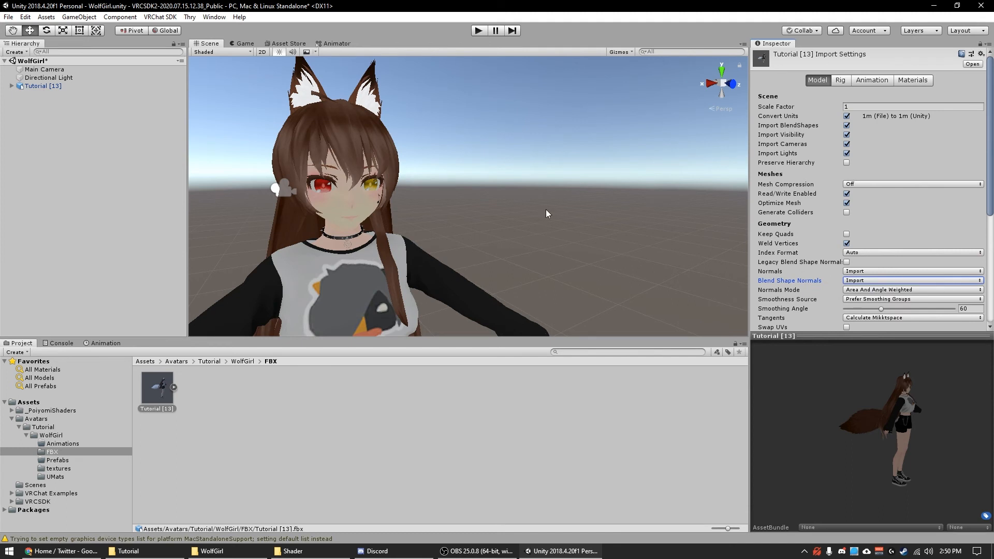
middle_drag(321, 138, 338, 135)
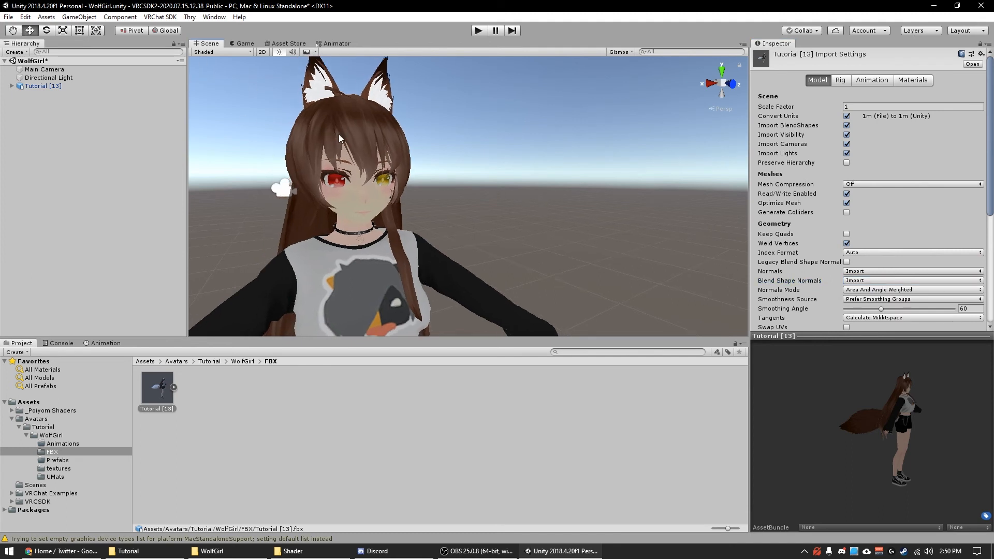
key(ctrl+s)
Reopen the VRChat SDK builder and auto-fix the avatar's Legacy Blendshape Normals issue.
click(160, 17)
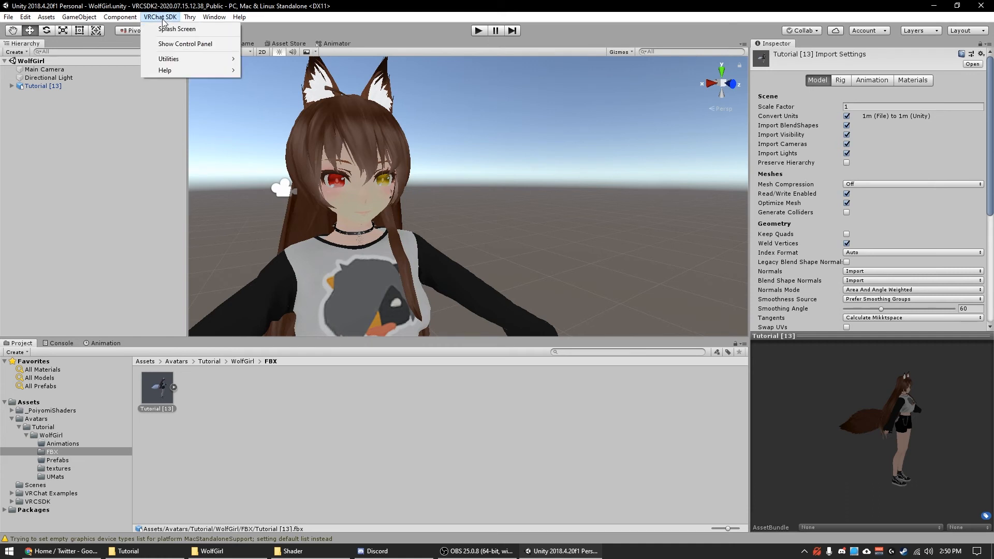
click(166, 40)
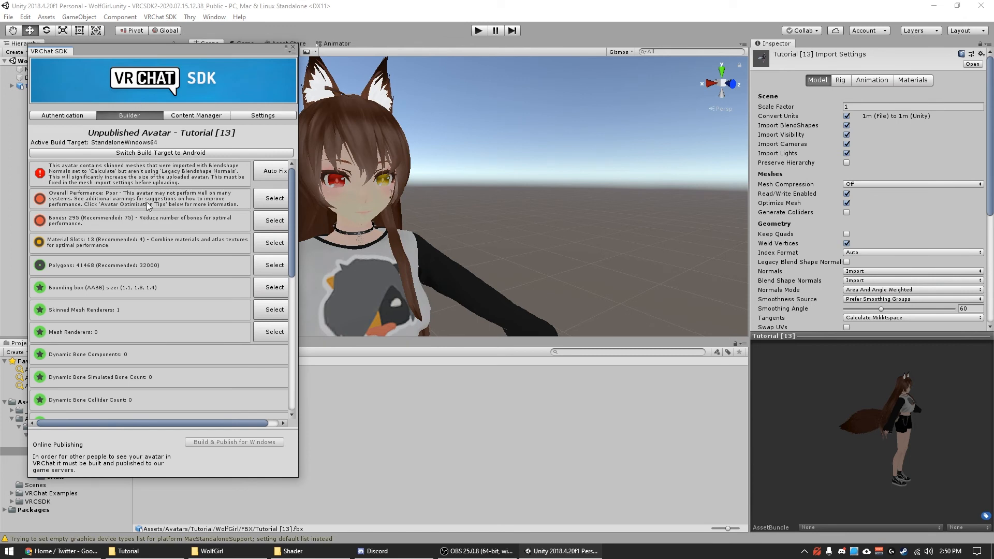
click(261, 177)
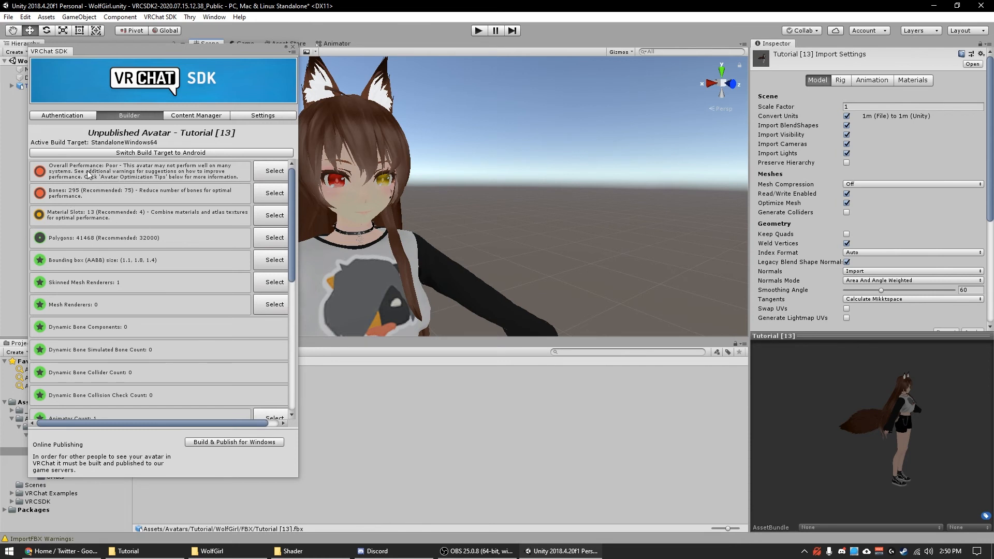
Review the avatar's performance ratings in the builder and start Build & Publish for Windows.
scroll(161, 249, down, 3)
scroll(159, 228, up, 3)
scroll(120, 226, down, 3)
scroll(129, 229, up, 3)
scroll(122, 243, down, 3)
scroll(157, 313, up, 3)
click(206, 443)
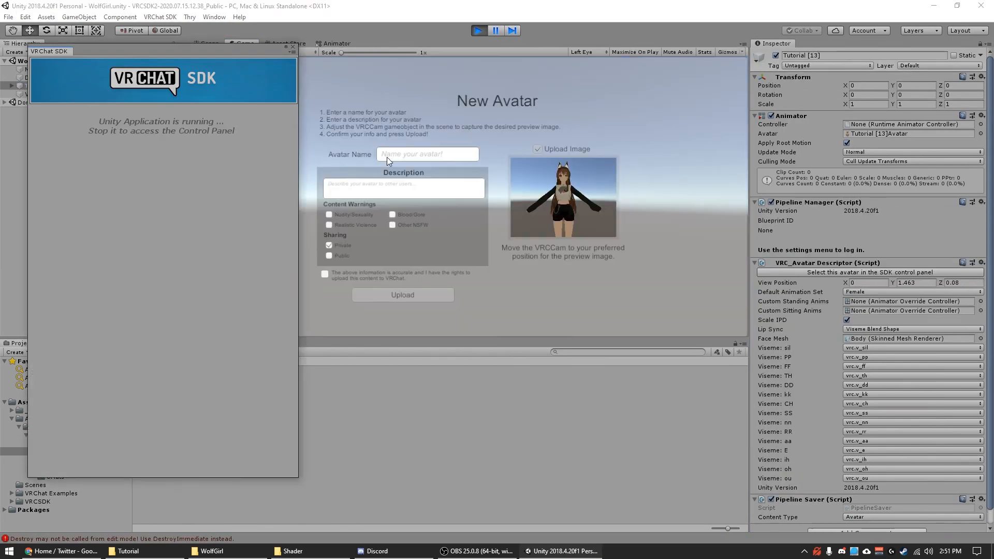
Name the new avatar "WolfGirlTut [1]", describe it as "You don't see anything", and confirm the content accuracy and upload rights statement.
click(417, 153)
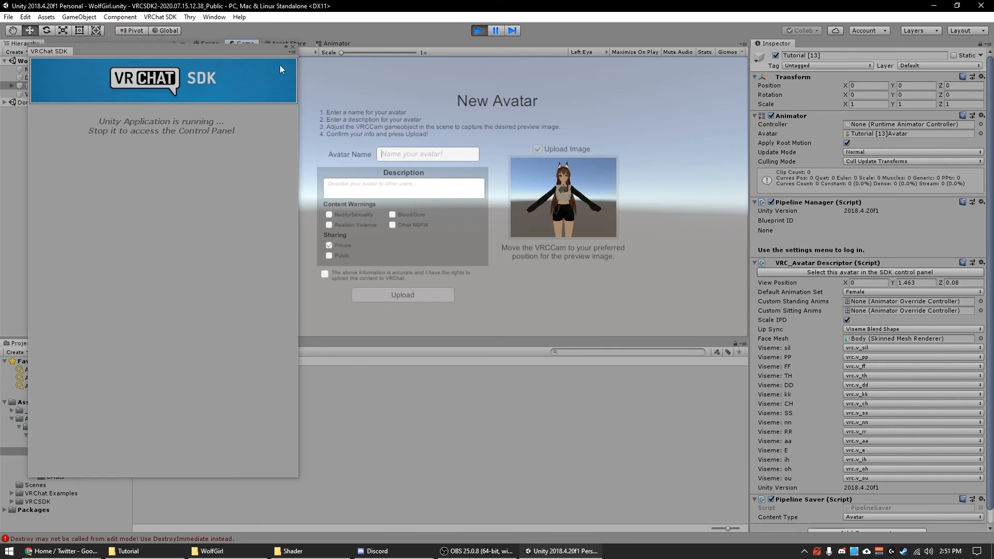
click(294, 48)
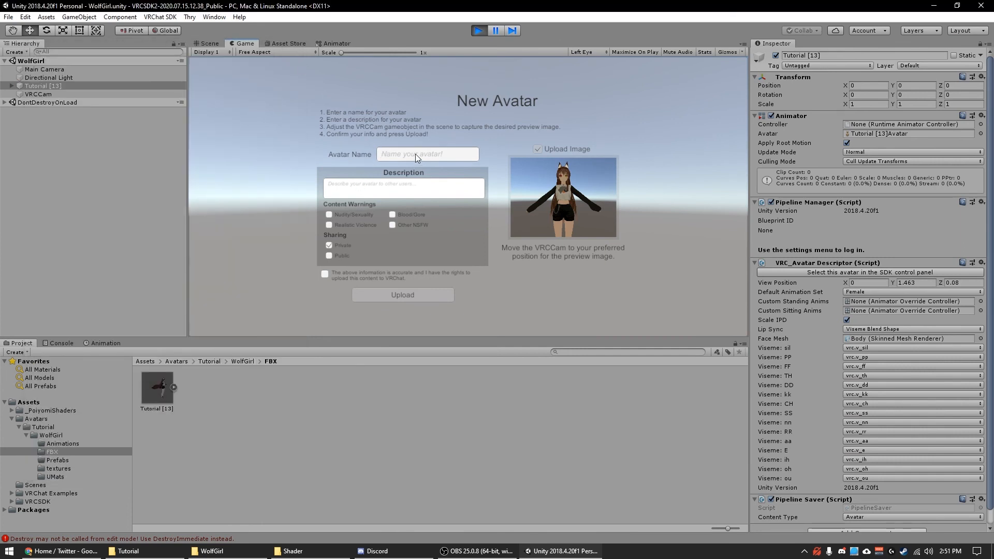
text(WolfGirlTut [1)
click(397, 179)
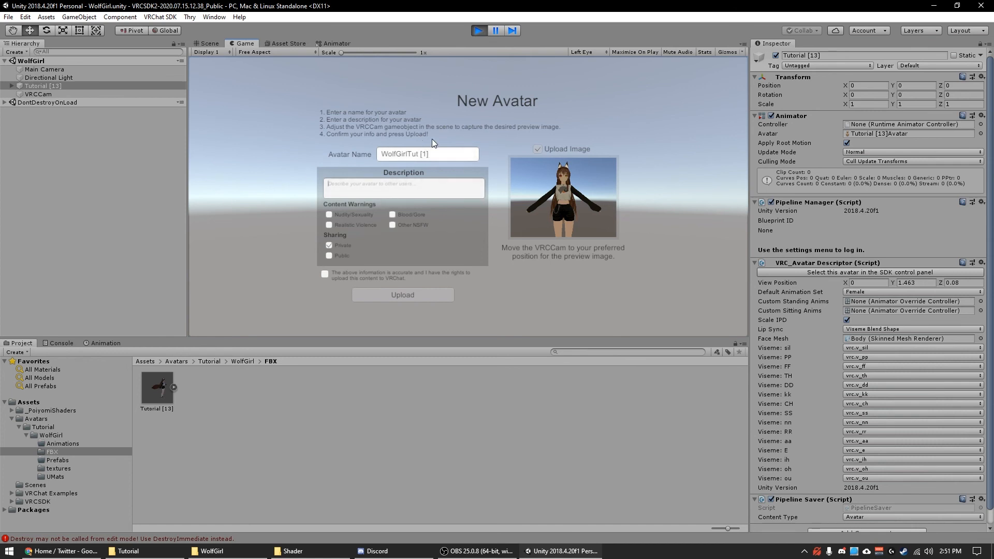
text(You don't see anything)
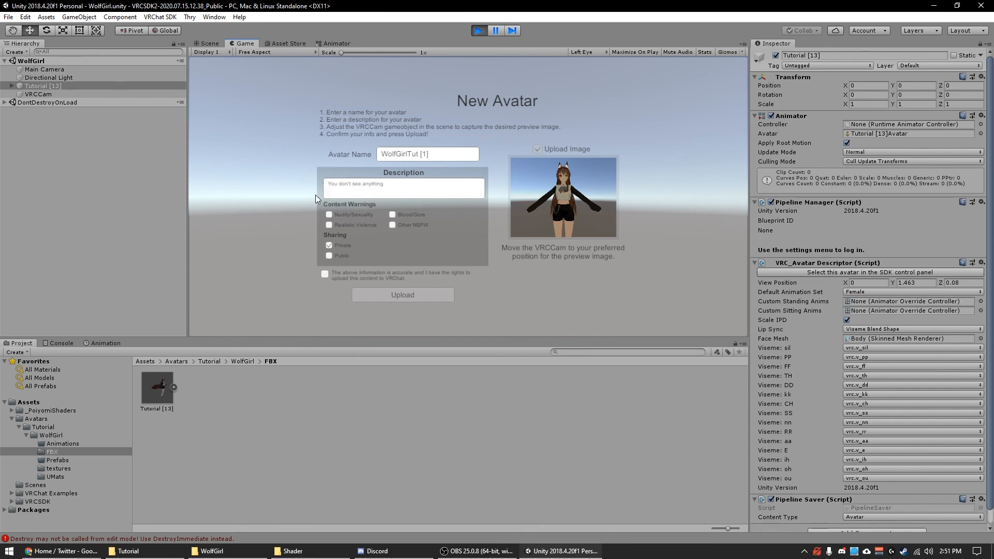
click(324, 277)
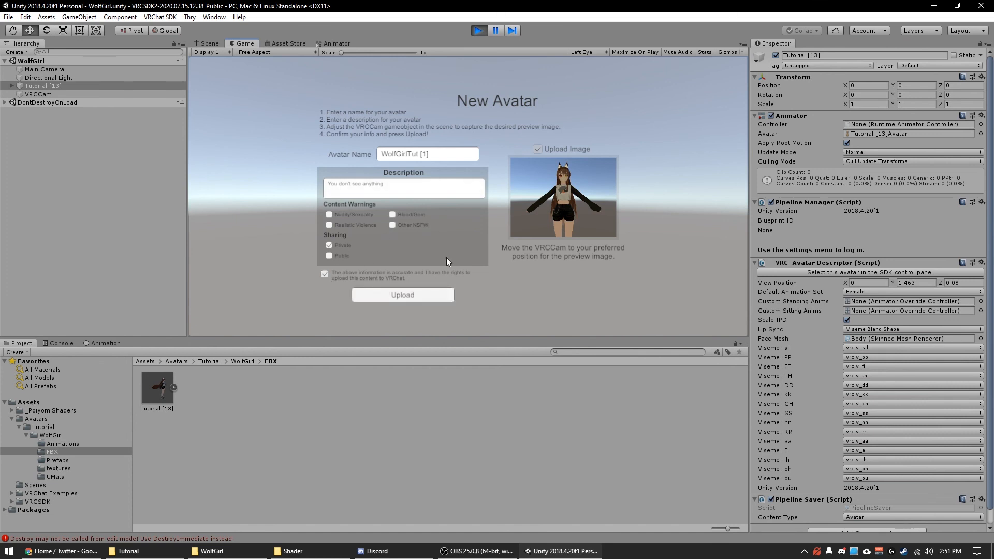
Move the VRCCam in the scene to about Y 1.484 and Z 0.303 to frame a close-up of the avatar's face.
click(207, 43)
scroll(427, 173, down, 5)
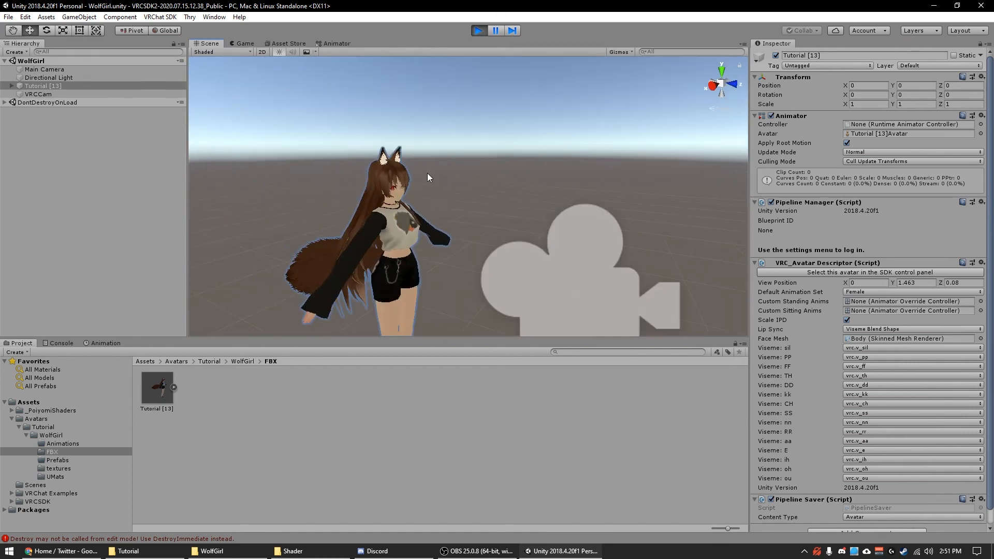
click(586, 272)
middle_drag(553, 198, 498, 180)
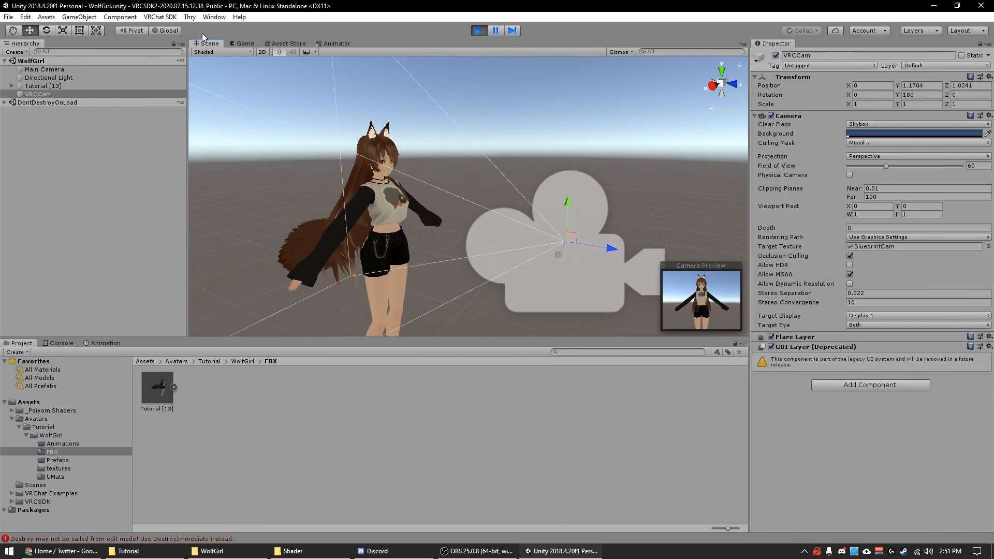
click(244, 44)
click(208, 44)
drag(570, 206, 577, 171)
drag(616, 204, 482, 191)
drag(428, 143, 431, 118)
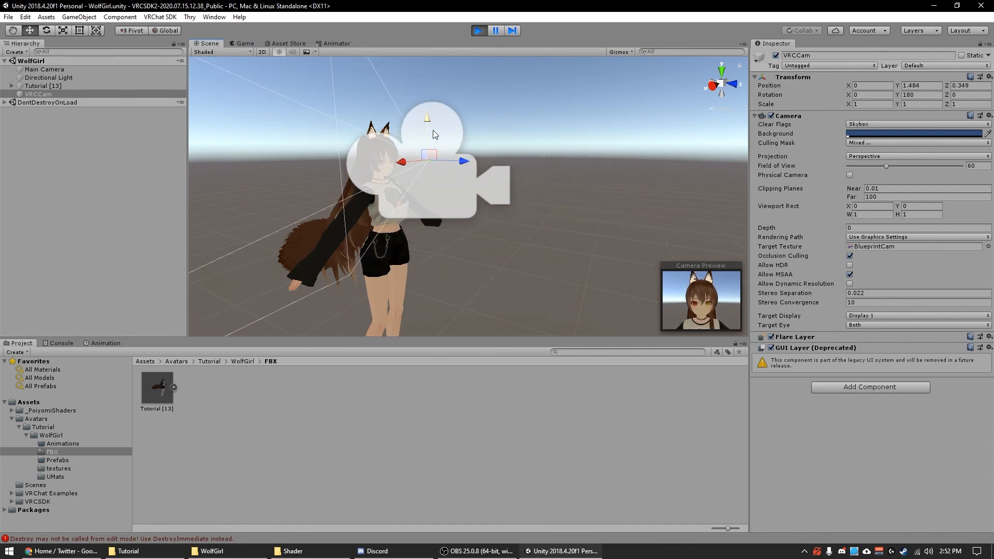
drag(464, 162, 456, 161)
Upload the avatar to VRChat with the new preview image and dismiss the completion message.
click(237, 44)
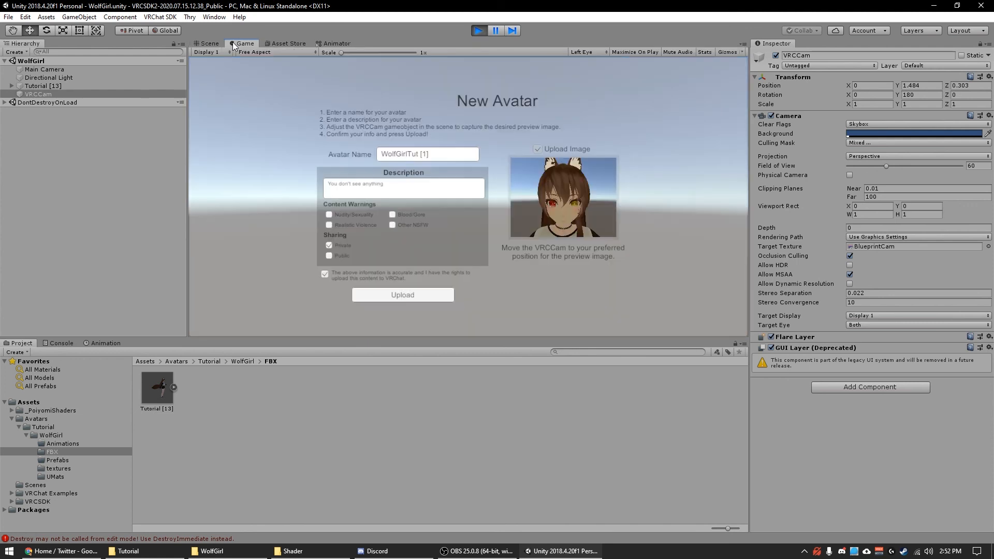
click(381, 299)
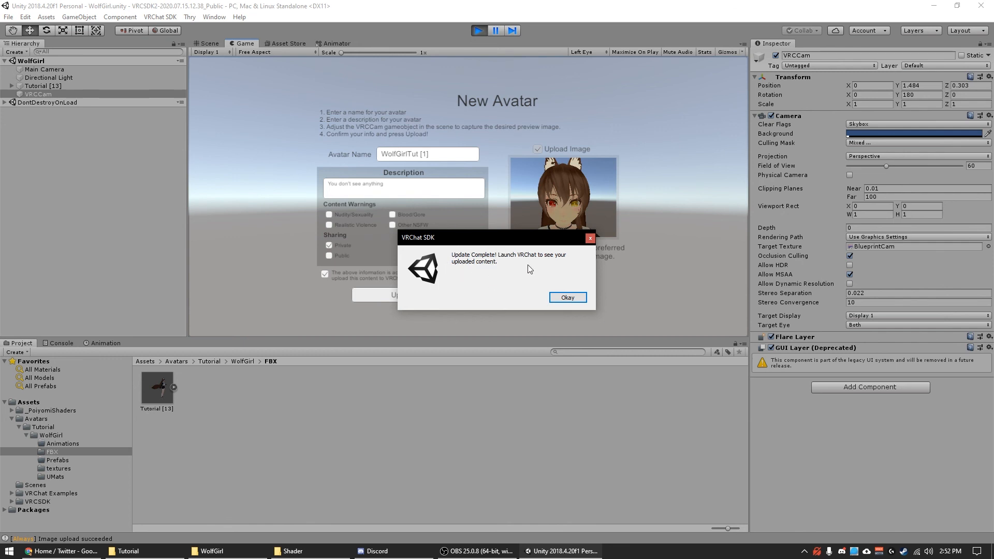
click(573, 297)
Examine the avatar's face, eyes and hair up close in the scene.
right_drag(546, 197, 493, 200)
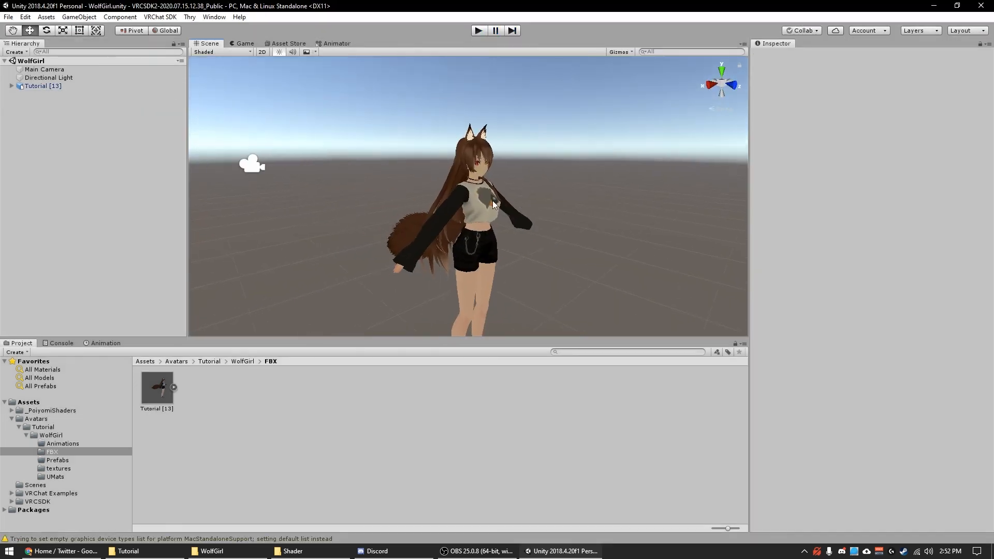
middle_drag(493, 201, 458, 187)
scroll(458, 183, up, 5)
right_drag(458, 182, 446, 166)
middle_drag(446, 166, 393, 203)
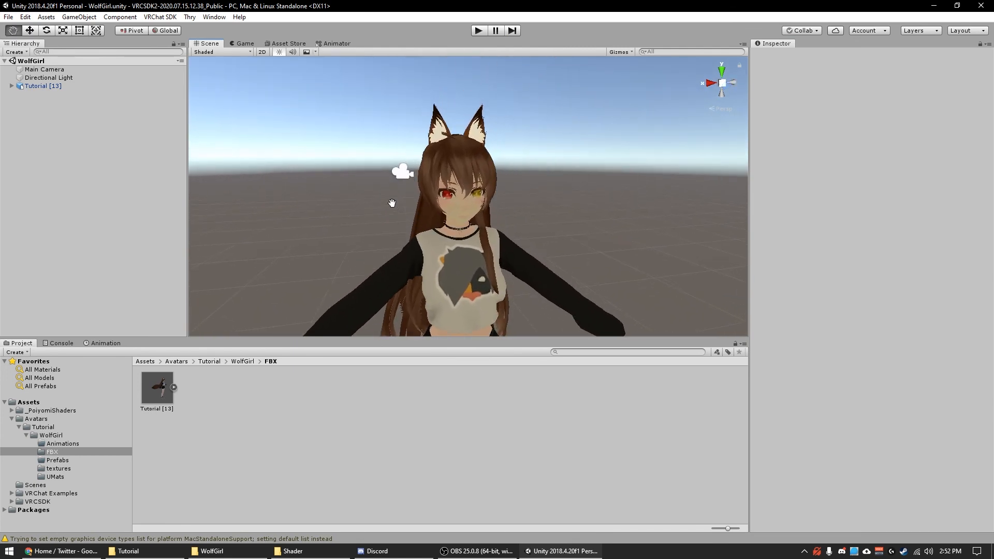
scroll(404, 197, up, 4)
right_drag(404, 197, 354, 185)
middle_drag(354, 185, 323, 188)
scroll(419, 185, up, 5)
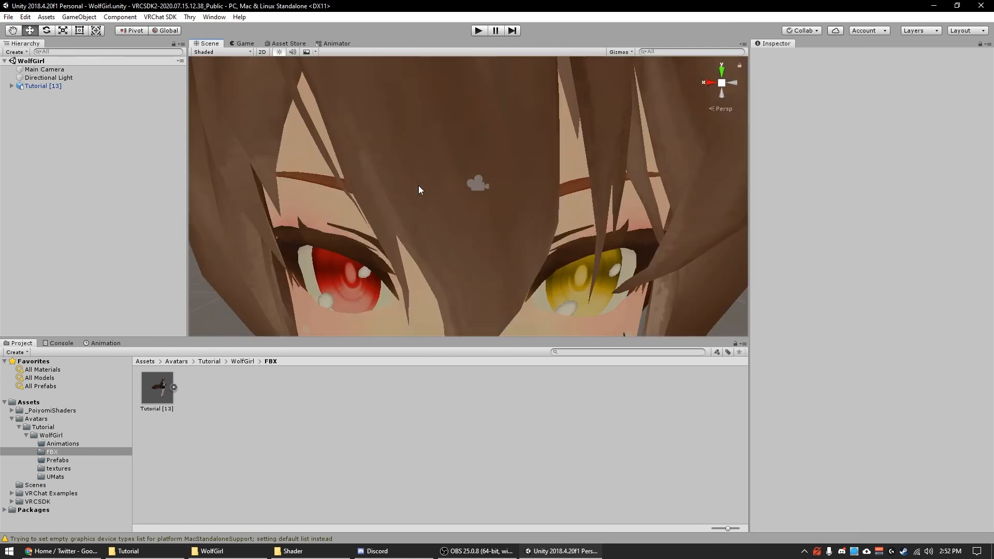
scroll(419, 186, down, 5)
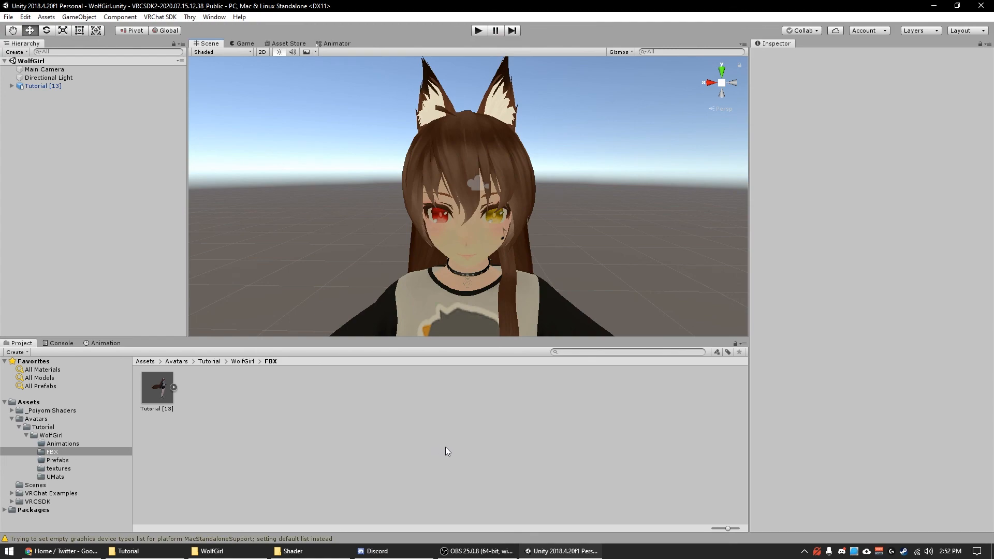